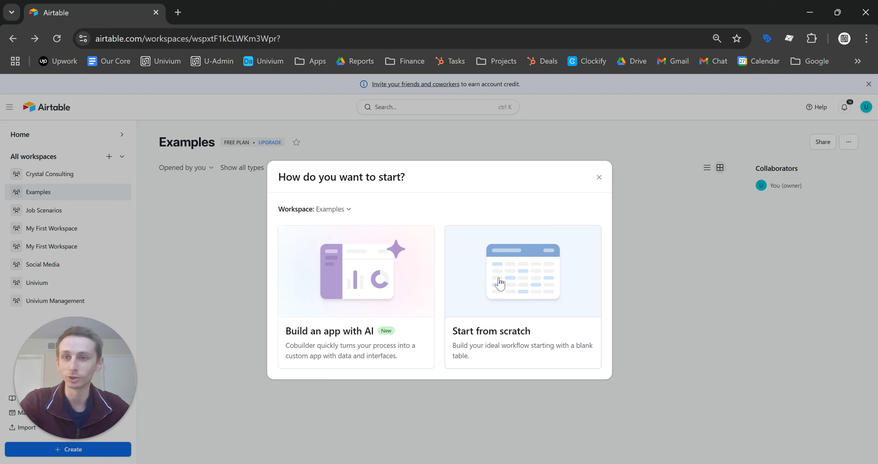
Create a blank base from scratch in the Examples workspace and dismiss the getting-started suggestions.
{"action": "left_click", "coordinate": [556, 294]}
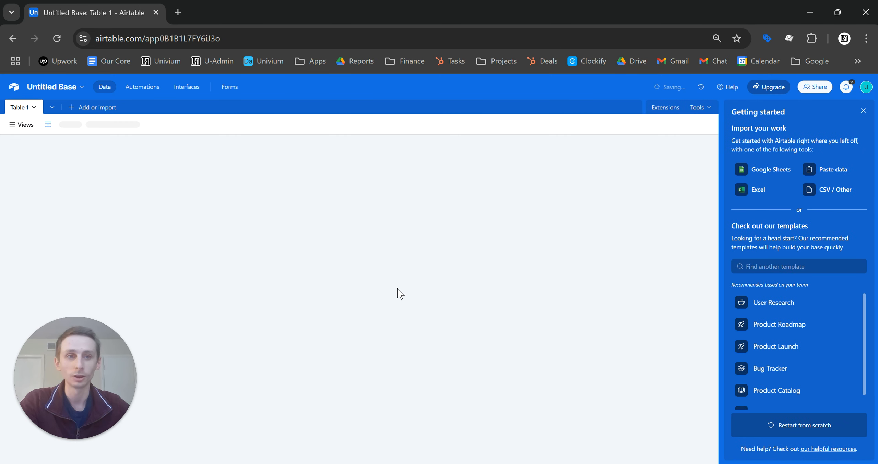
{"action": "left_click", "coordinate": [864, 111]}
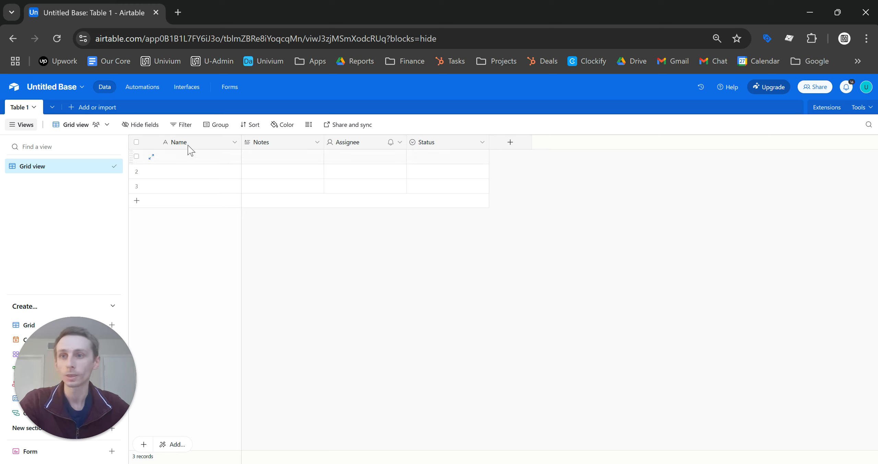
{"action": "key", "text": "alt+space"}
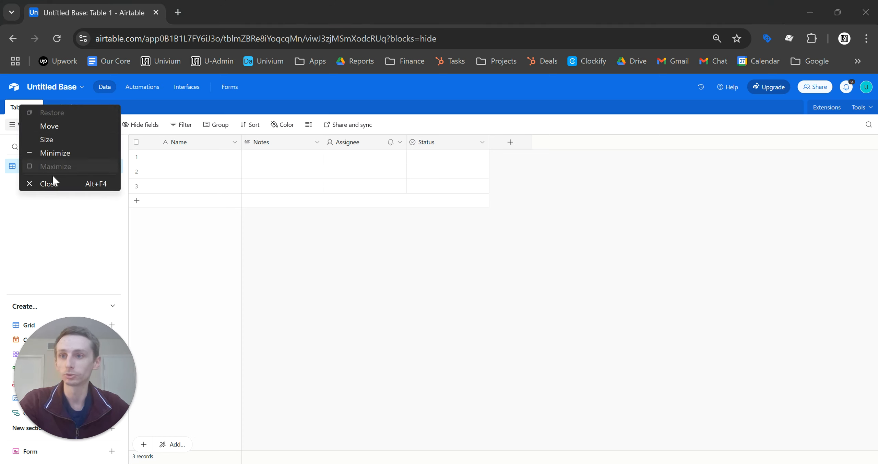
{"action": "key", "text": "Escape"}
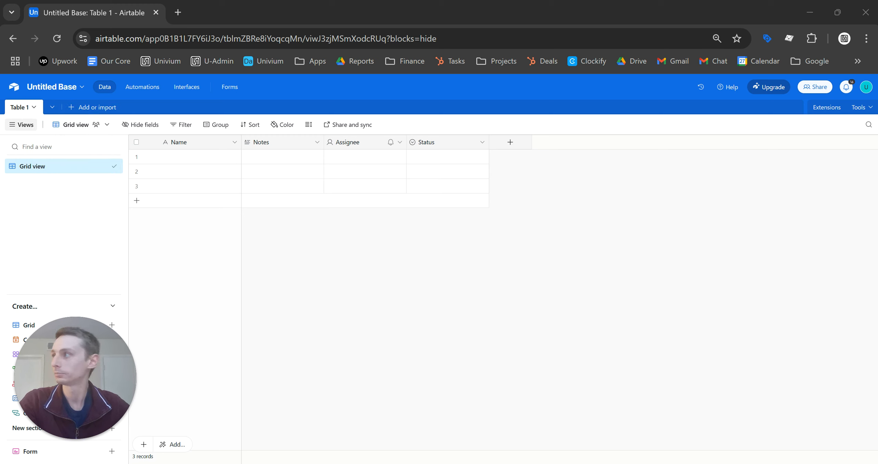
Rename the default table as Contacts, keeping Contact as the record name.
{"action": "left_click", "coordinate": [24, 108]}
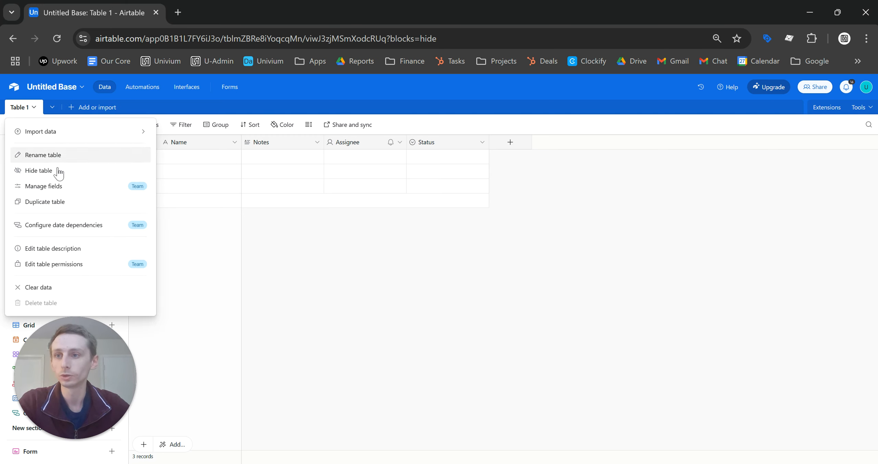
{"action": "left_click", "coordinate": [59, 156]}
{"action": "type", "text": "Contacts"}
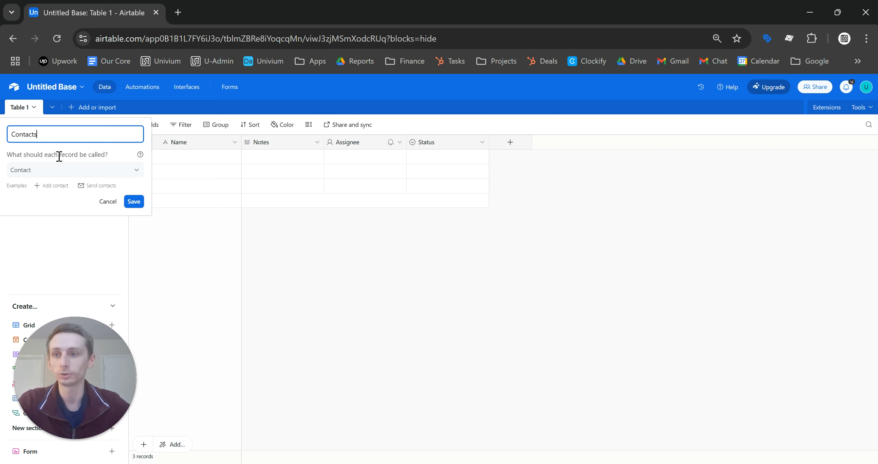
{"action": "left_click", "coordinate": [134, 201]}
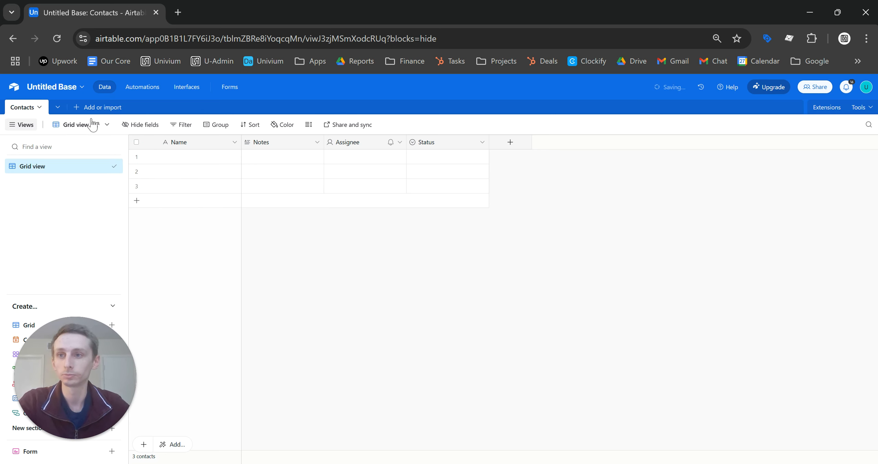
Add a second blank table from scratch and name it Companies.
{"action": "left_click", "coordinate": [93, 107]}
{"action": "left_click", "coordinate": [104, 148]}
{"action": "type", "text": "Companies"}
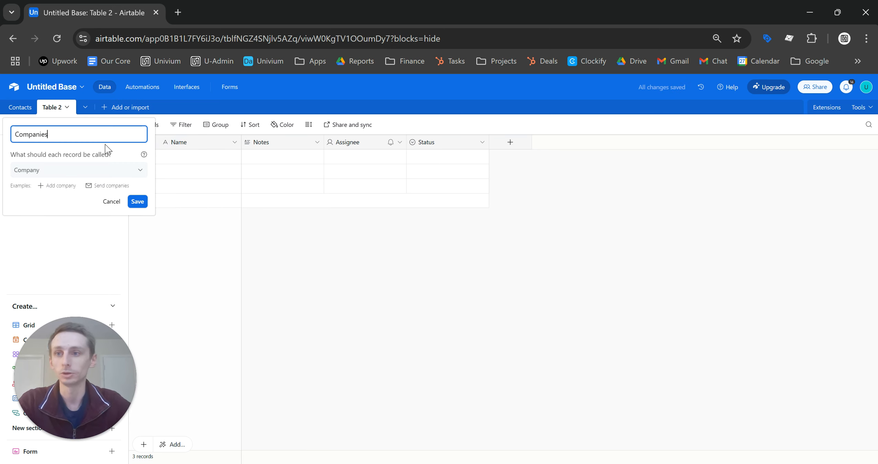
{"action": "left_click", "coordinate": [138, 202]}
Add a third blank table from scratch and name it Deals.
{"action": "left_click", "coordinate": [132, 107]}
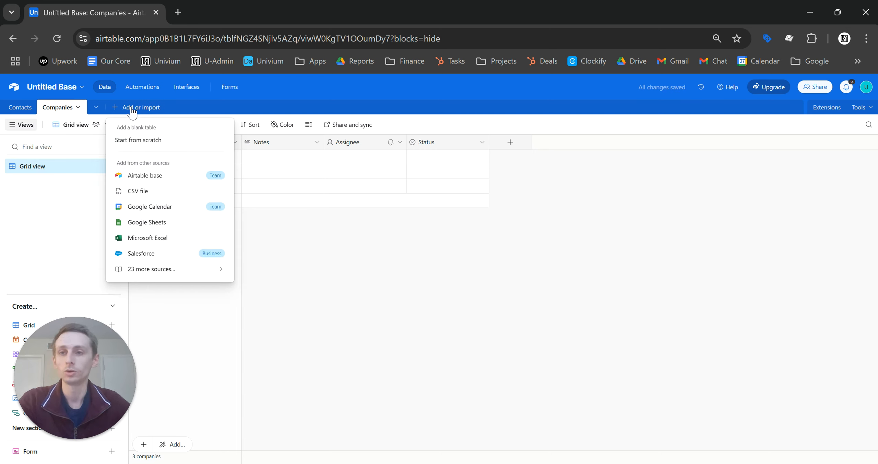
{"action": "left_click", "coordinate": [159, 141]}
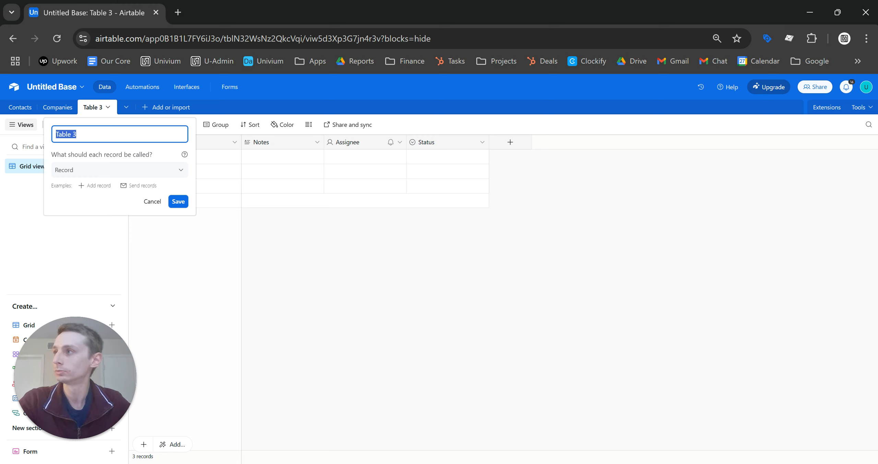
{"action": "type", "text": "Deals"}
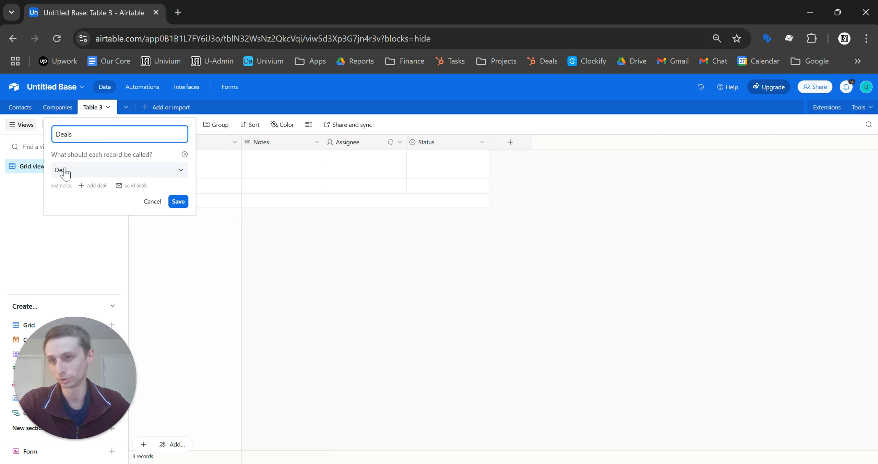
{"action": "left_click", "coordinate": [178, 201]}
Add a fourth blank table from scratch and name it Tasks.
{"action": "left_click", "coordinate": [158, 107]}
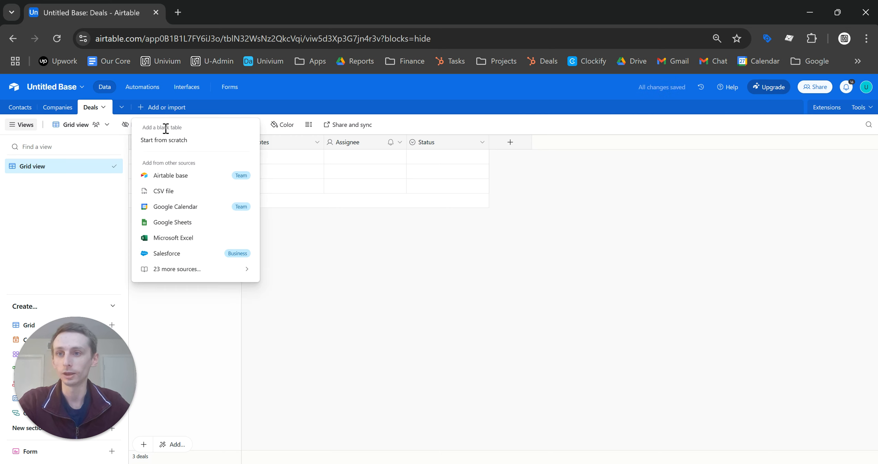
{"action": "left_click", "coordinate": [167, 141]}
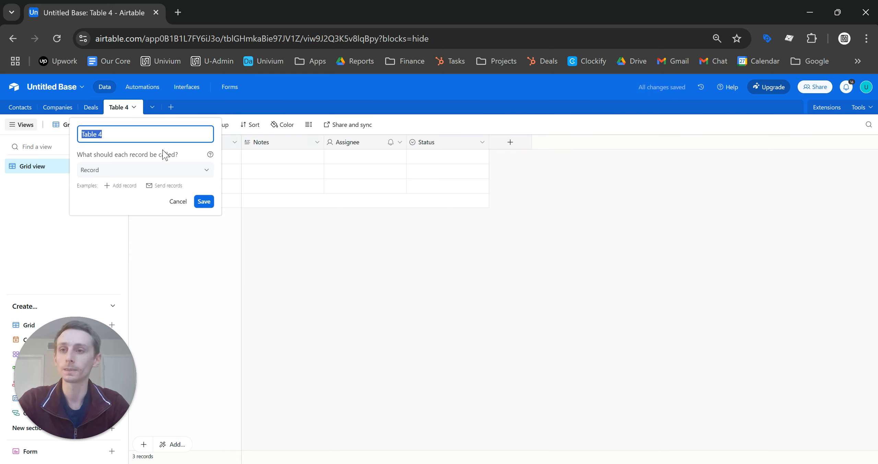
{"action": "type", "text": "Tasks"}
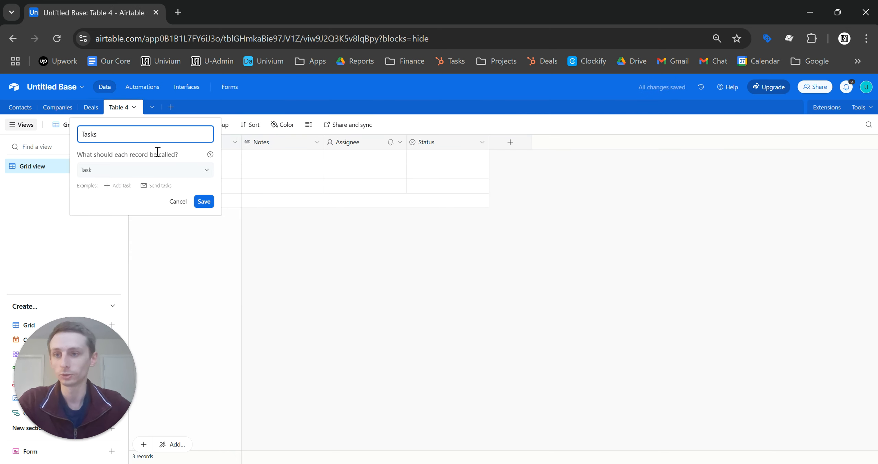
{"action": "left_click", "coordinate": [204, 202]}
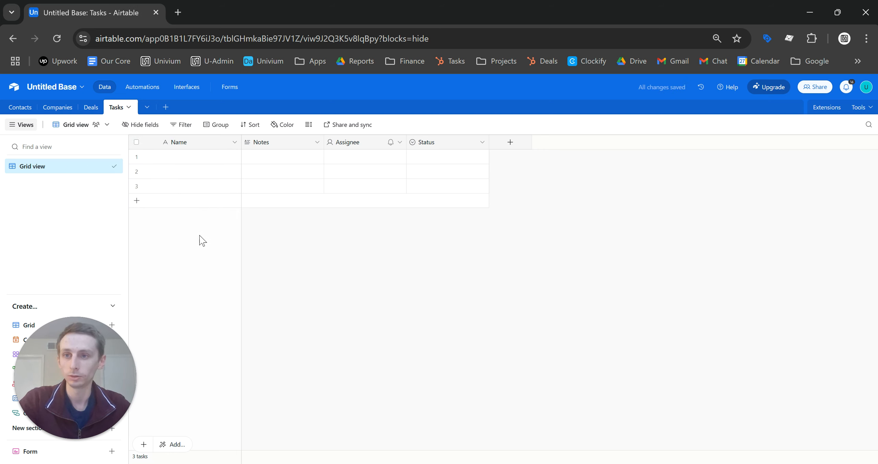
Switch back to the Contacts table.
{"action": "left_click", "coordinate": [20, 109]}
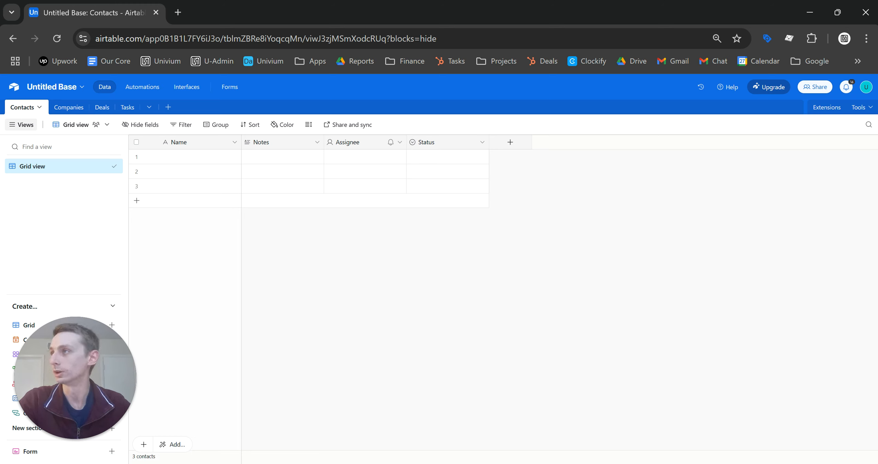
{"action": "left_click", "coordinate": [279, 146]}
{"action": "left_click", "coordinate": [357, 143]}
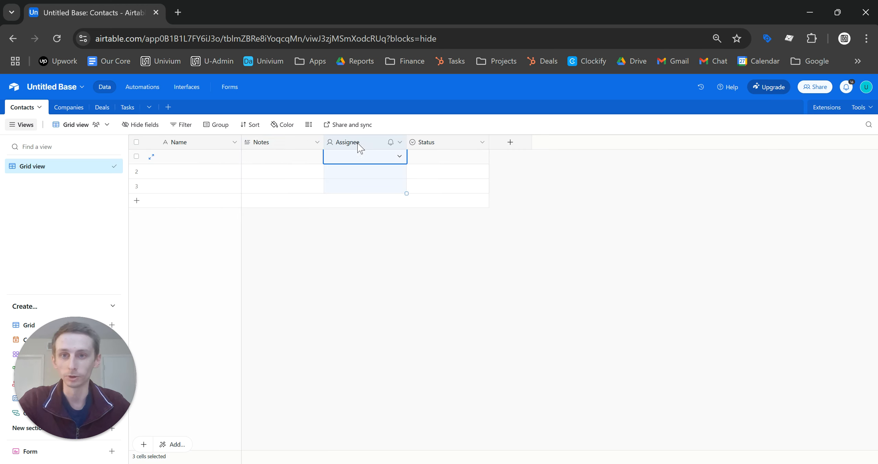
{"action": "left_click", "coordinate": [451, 141], "text": "shift"}
{"action": "right_click", "coordinate": [451, 140]}
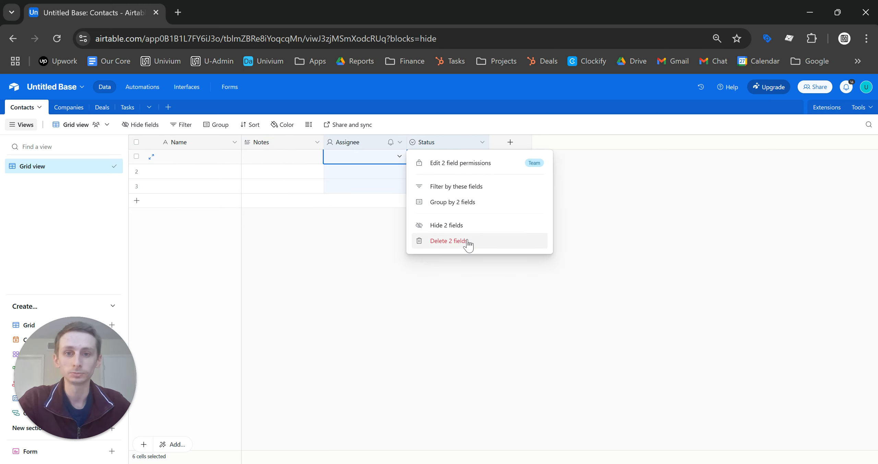
Delete the Assignee field from the Contacts table and move the Status field in front of Notes.
{"action": "left_click", "coordinate": [336, 144]}
{"action": "right_click", "coordinate": [336, 145]}
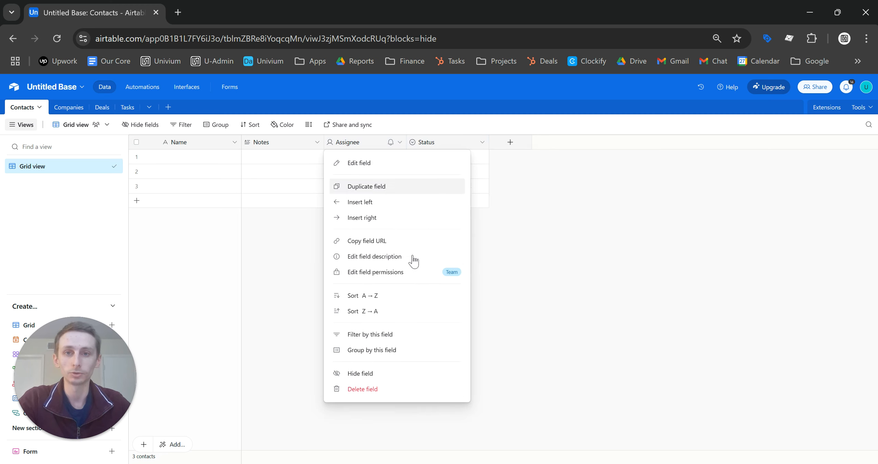
{"action": "left_click", "coordinate": [373, 389]}
{"action": "left_click_drag", "start_coordinate": [350, 145], "coordinate": [260, 148]}
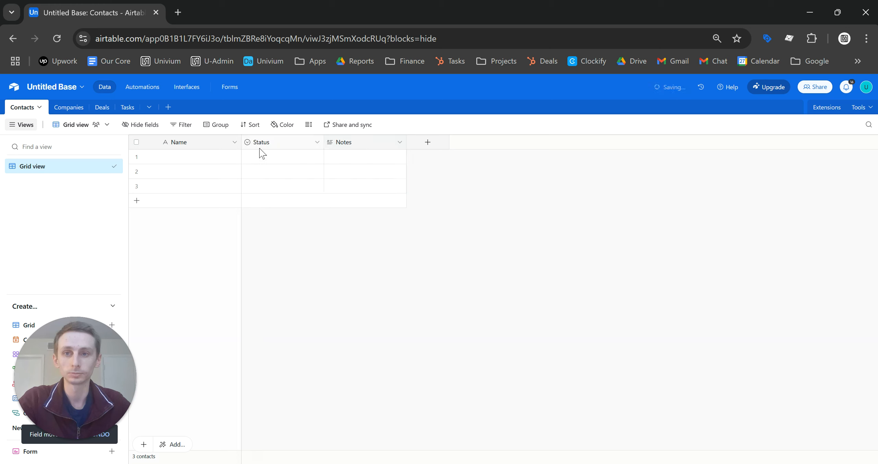
Insert a field named Email with the Email field type directly before Status in the Contacts table.
{"action": "left_click", "coordinate": [289, 144]}
{"action": "right_click", "coordinate": [288, 143]}
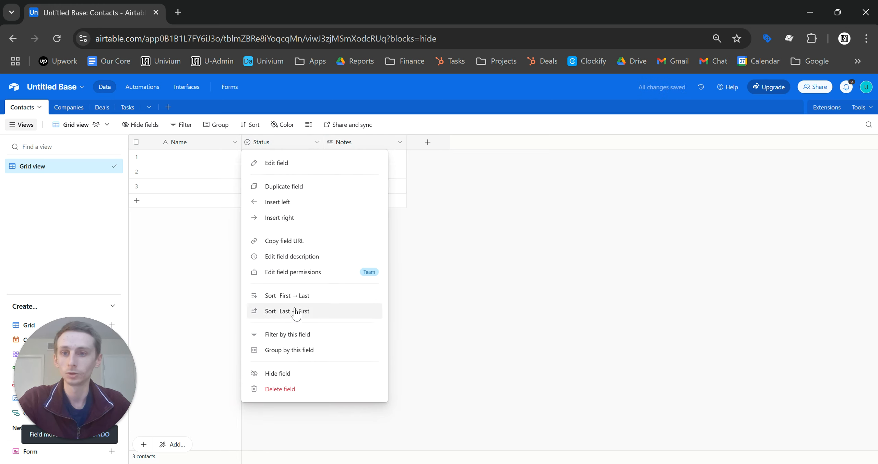
{"action": "left_click", "coordinate": [311, 204]}
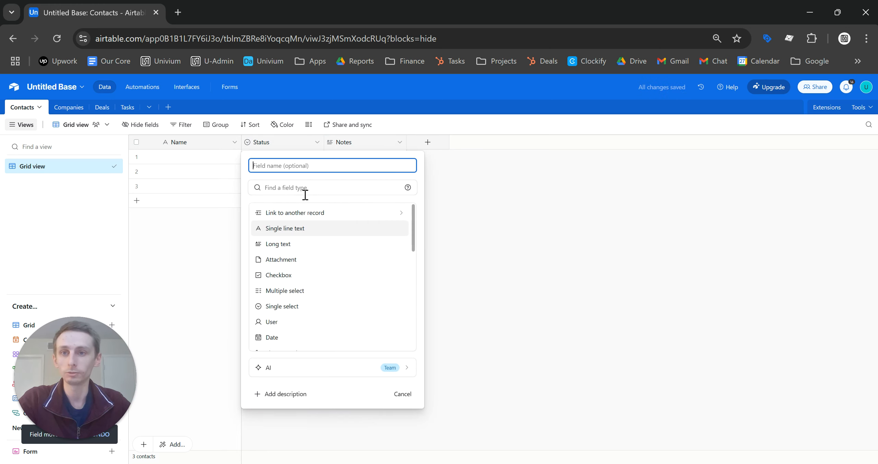
{"action": "type", "text": "Email"}
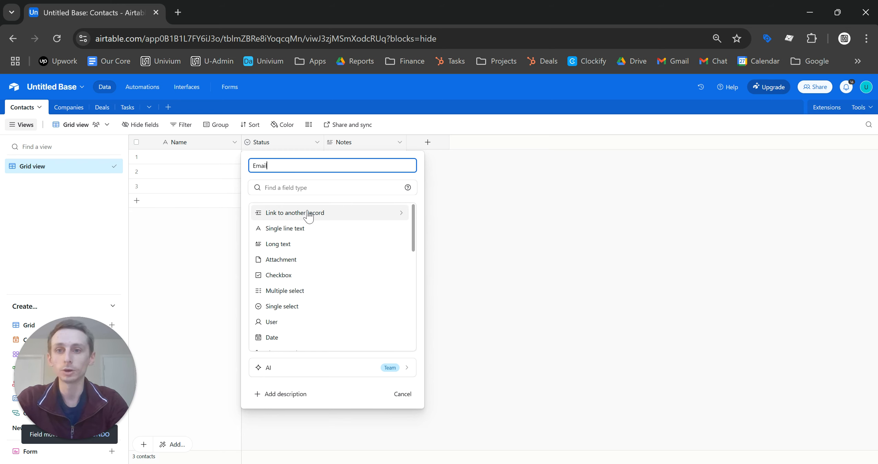
{"action": "left_click", "coordinate": [345, 191]}
{"action": "type", "text": "e"}
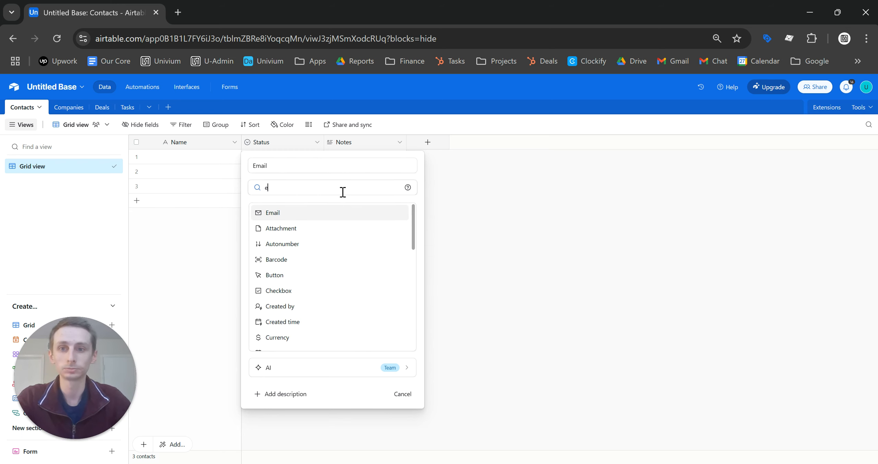
{"action": "left_click", "coordinate": [335, 213]}
{"action": "left_click", "coordinate": [396, 229]}
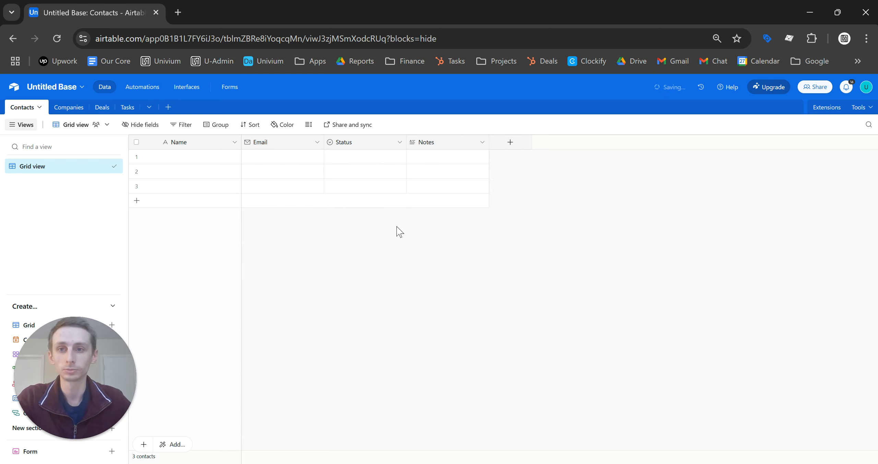
Insert a field named Phone with the Phone number field type directly before Status.
{"action": "right_click", "coordinate": [360, 148]}
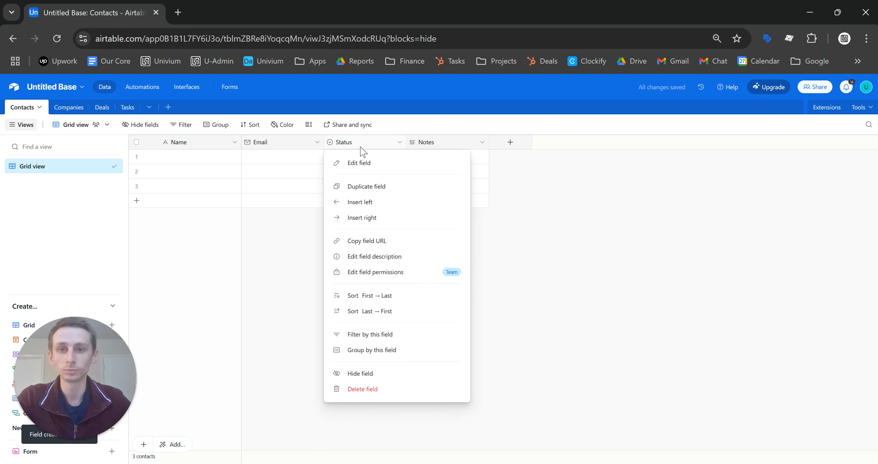
{"action": "left_click", "coordinate": [392, 203]}
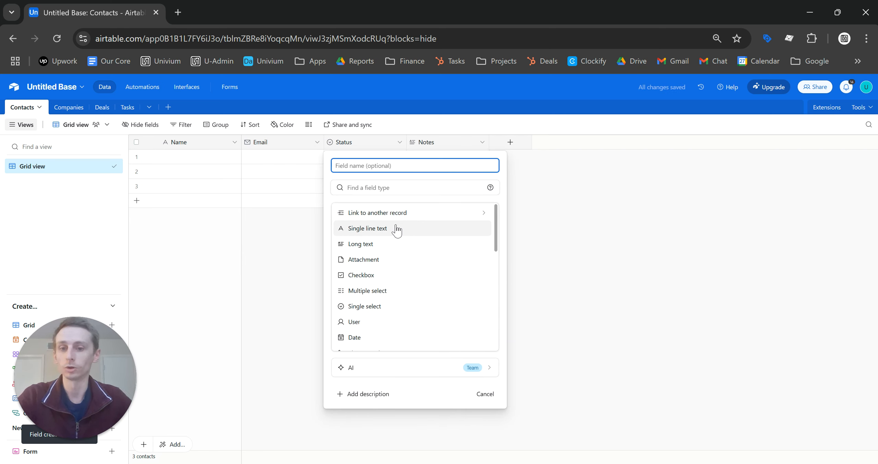
{"action": "type", "text": "Phone"}
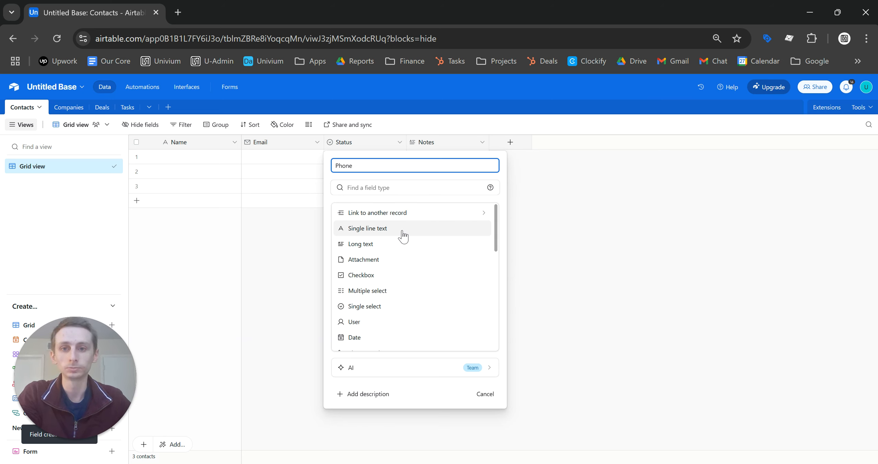
{"action": "left_click", "coordinate": [380, 189]}
{"action": "type", "text": "phone"}
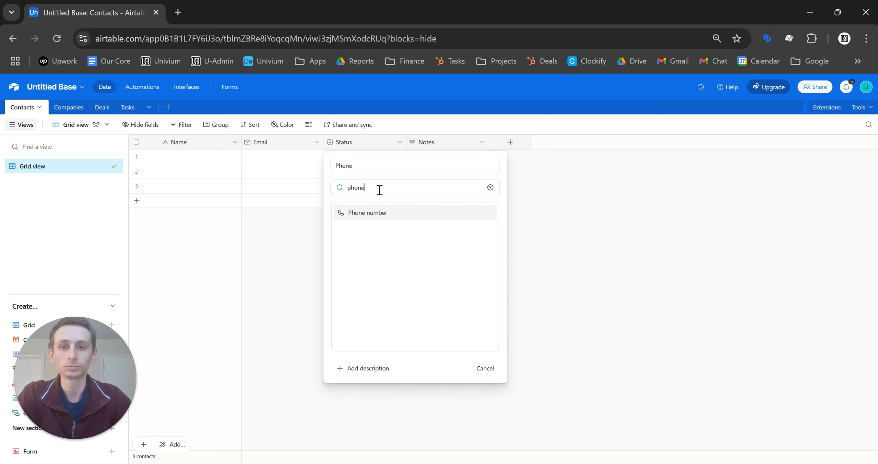
{"action": "left_click", "coordinate": [377, 216]}
{"action": "left_click", "coordinate": [487, 232]}
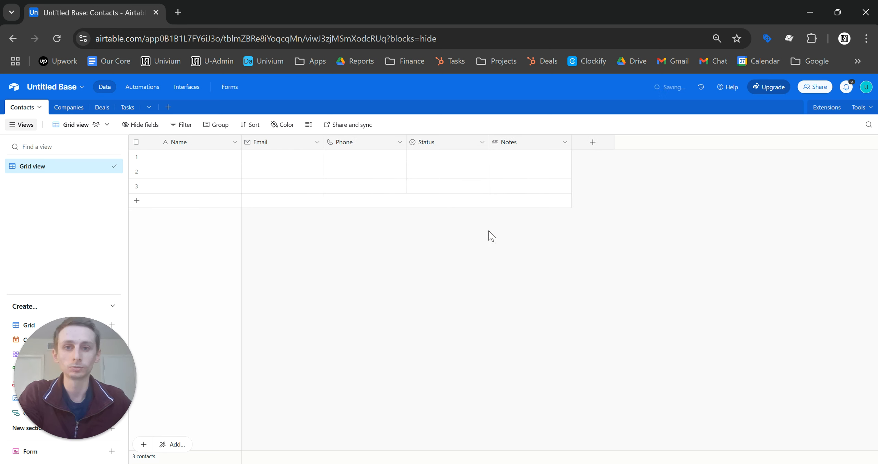
Insert a field named Company directly before Status in the Contacts table, linking it to records in the Companies table.
{"action": "right_click", "coordinate": [447, 145]}
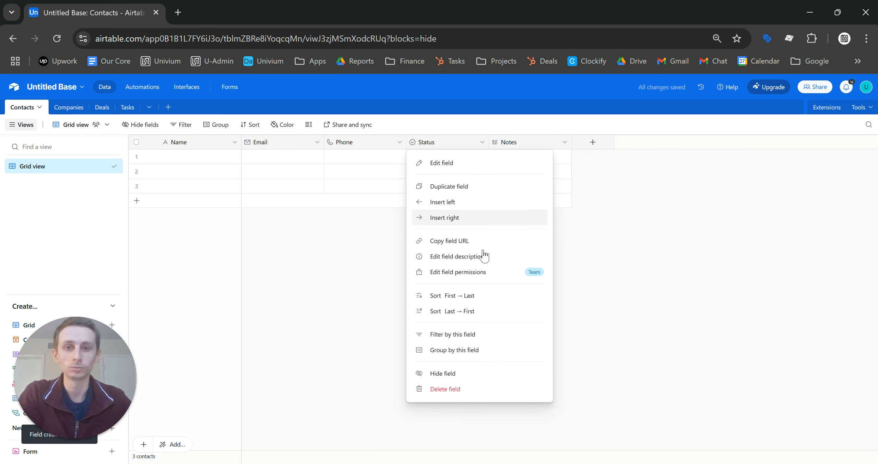
{"action": "left_click", "coordinate": [473, 206]}
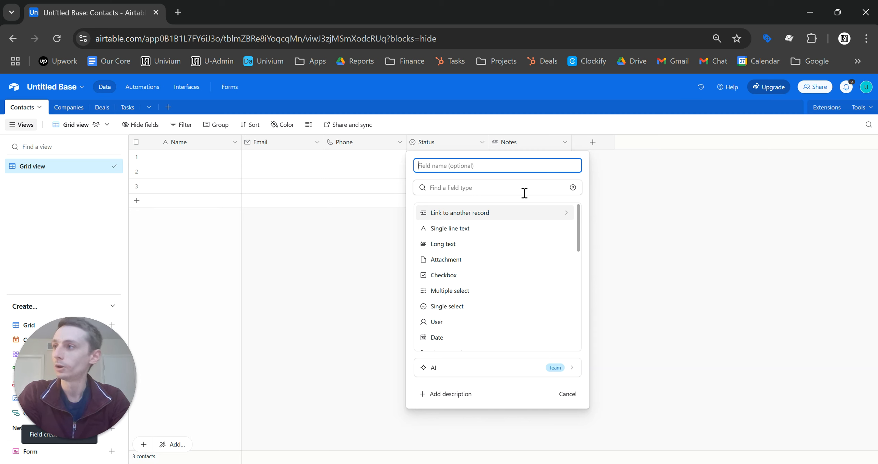
{"action": "type", "text": "Company"}
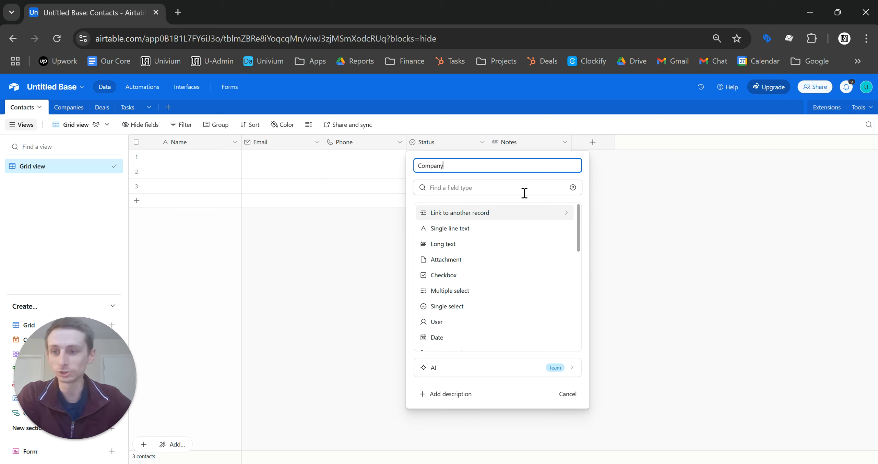
{"action": "left_click", "coordinate": [523, 191]}
{"action": "type", "text": "link"}
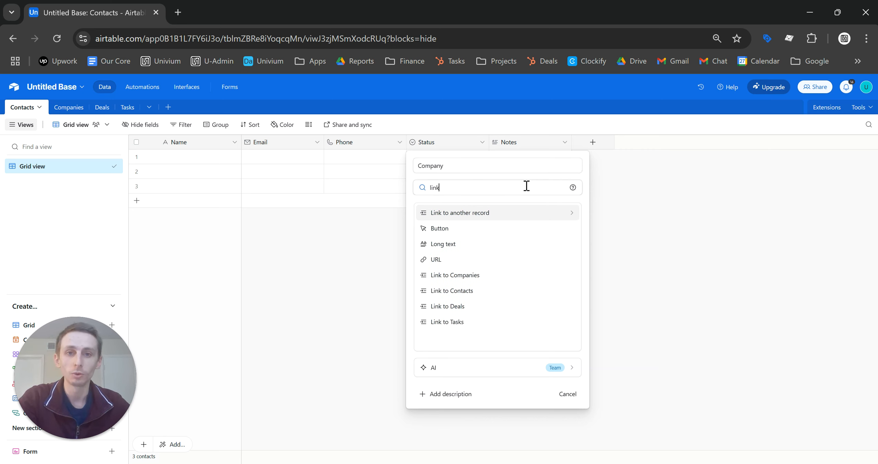
{"action": "left_click", "coordinate": [492, 215]}
{"action": "left_click", "coordinate": [485, 222]}
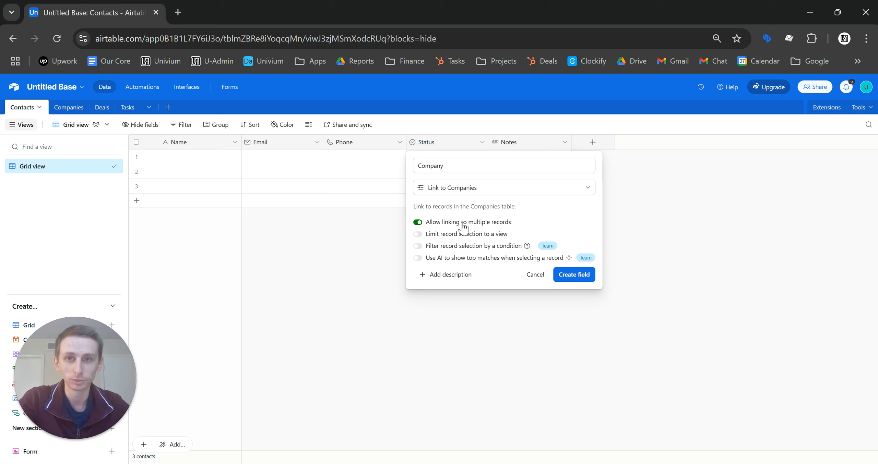
{"action": "left_click", "coordinate": [588, 280]}
{"action": "left_click", "coordinate": [508, 393]}
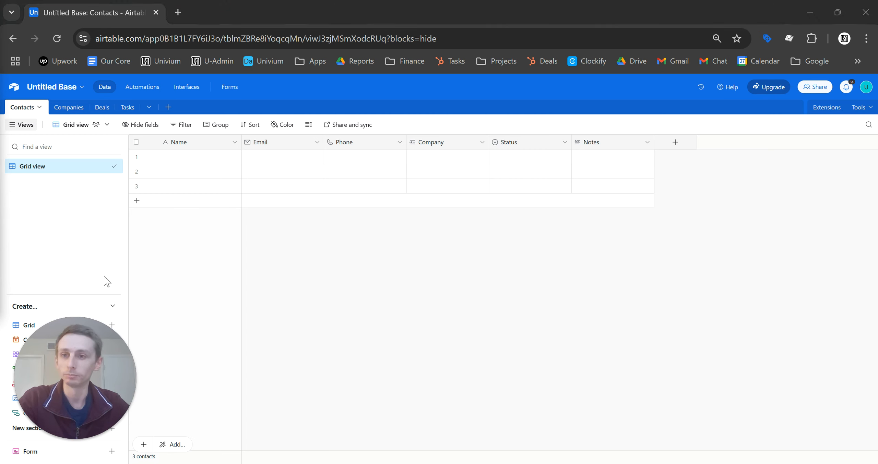
Enter the full names of three sample contacts in the Name field of the existing rows.
{"action": "double_click", "coordinate": [185, 158]}
{"action": "type", "text": "John Doe"}
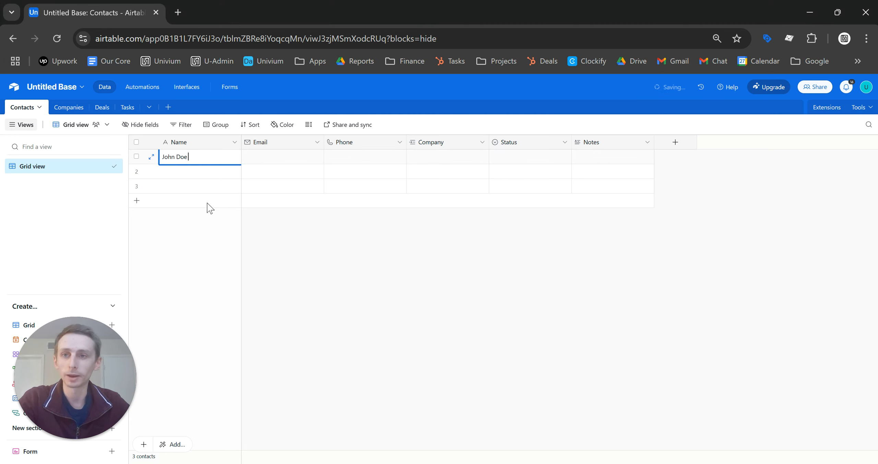
{"action": "left_click", "coordinate": [207, 178]}
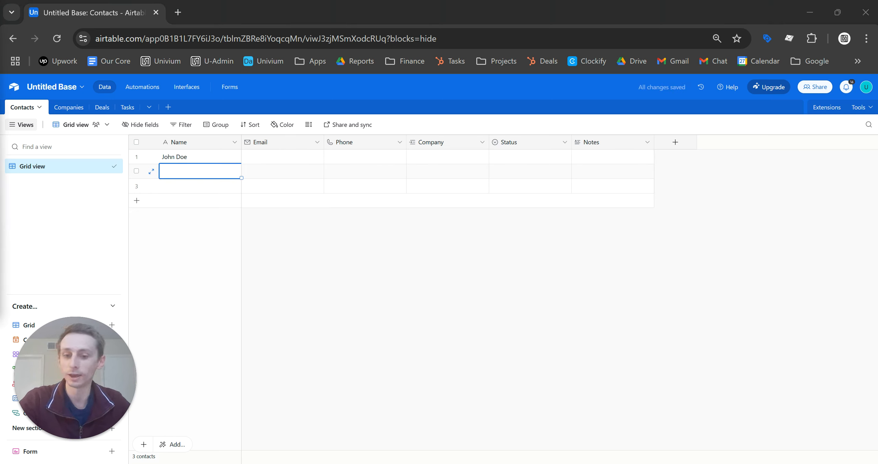
{"action": "left_click", "coordinate": [198, 173]}
{"action": "type", "text": "Jane Smith"}
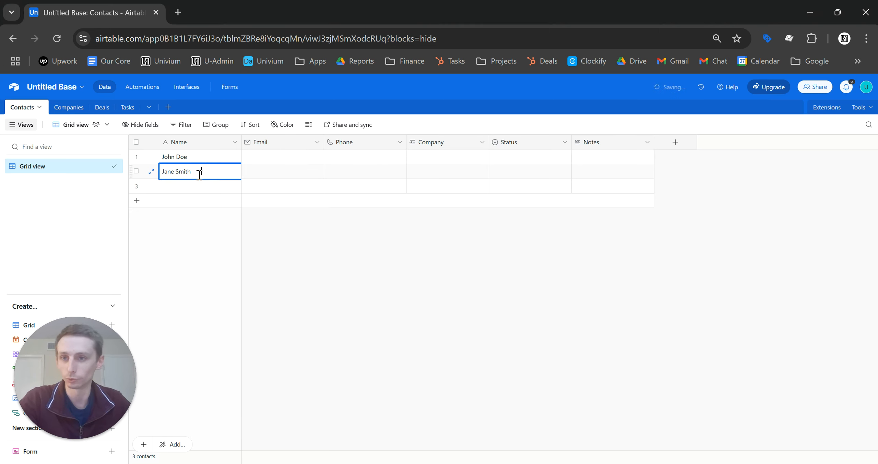
{"action": "left_click", "coordinate": [202, 195]}
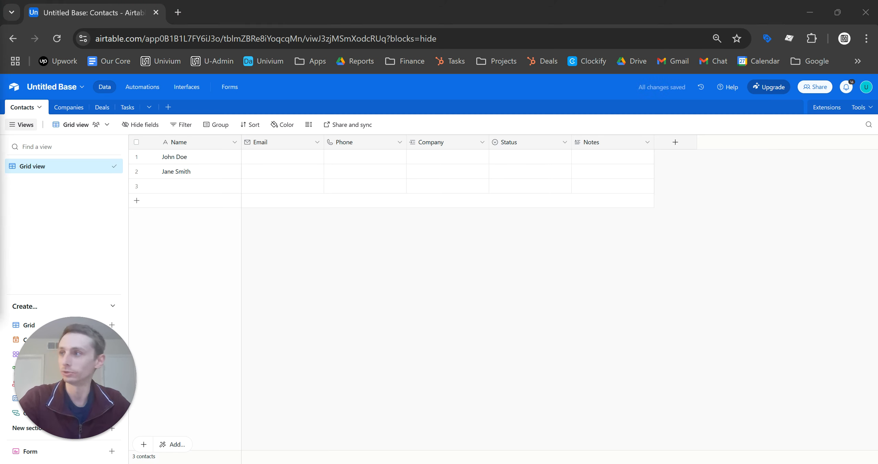
{"action": "left_click", "coordinate": [201, 187]}
{"action": "type", "text": "Michael Brown"}
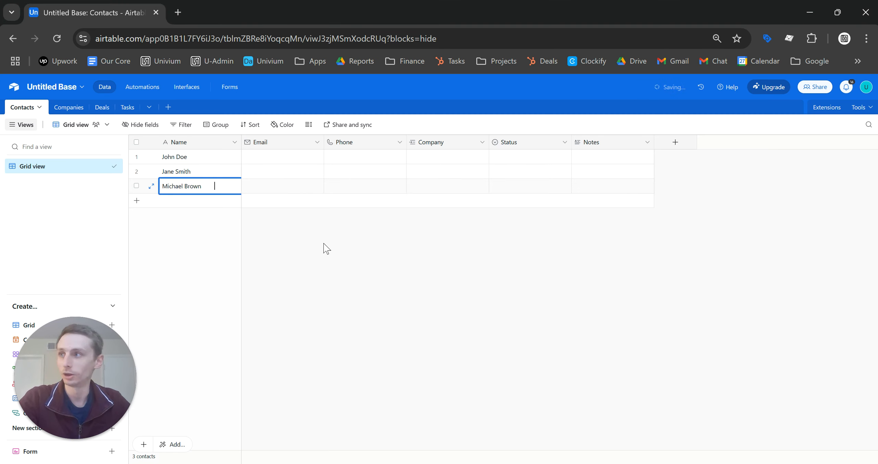
{"action": "key", "text": "BackSpace"}
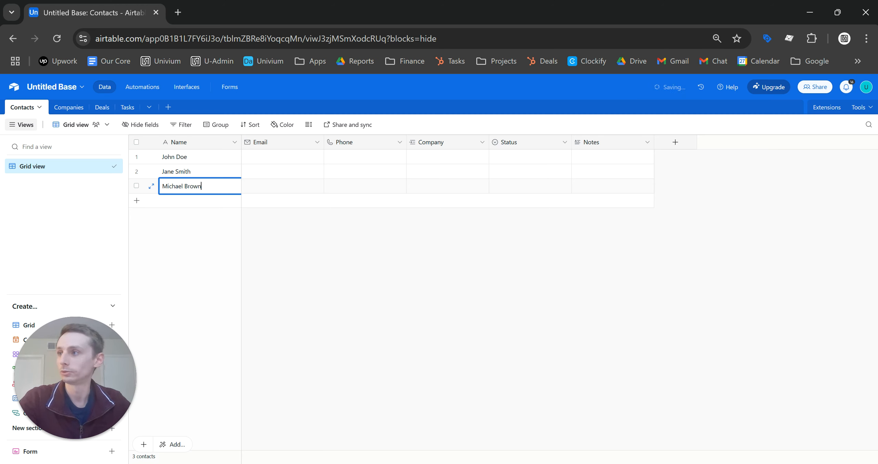
Fill in the Email field for all three contacts with each contact's e-mail address.
{"action": "left_click", "coordinate": [289, 186]}
{"action": "key", "text": "ctrl+v"}
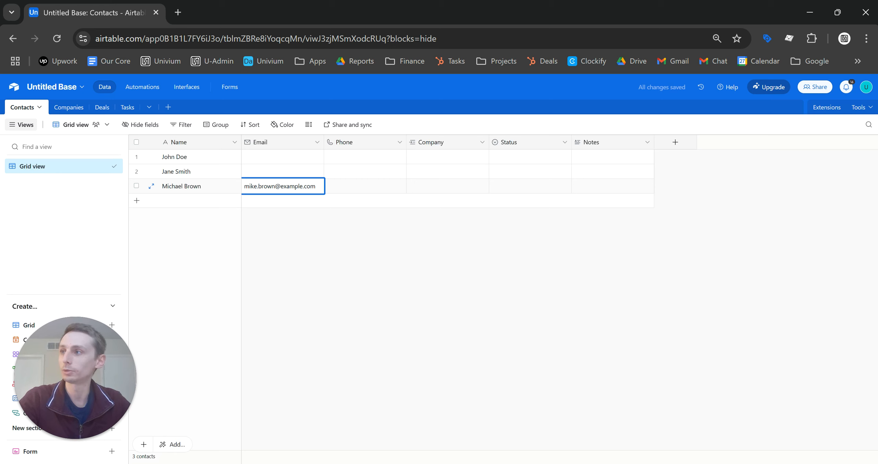
{"action": "left_click", "coordinate": [270, 174]}
{"action": "key", "text": "ctrl+v"}
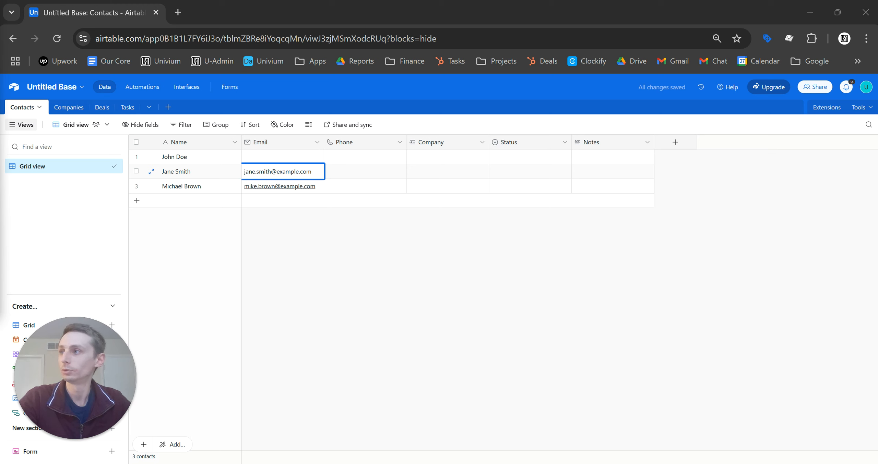
{"action": "left_click", "coordinate": [302, 156]}
{"action": "key", "text": "ctrl+v"}
Enter the first contact's phone number and fill it down to the other two contacts.
{"action": "left_click", "coordinate": [373, 160]}
{"action": "type", "text": "555) "}
{"action": "type", "text": "555-5555"}
{"action": "left_click", "coordinate": [381, 176]}
{"action": "left_click", "coordinate": [402, 161]}
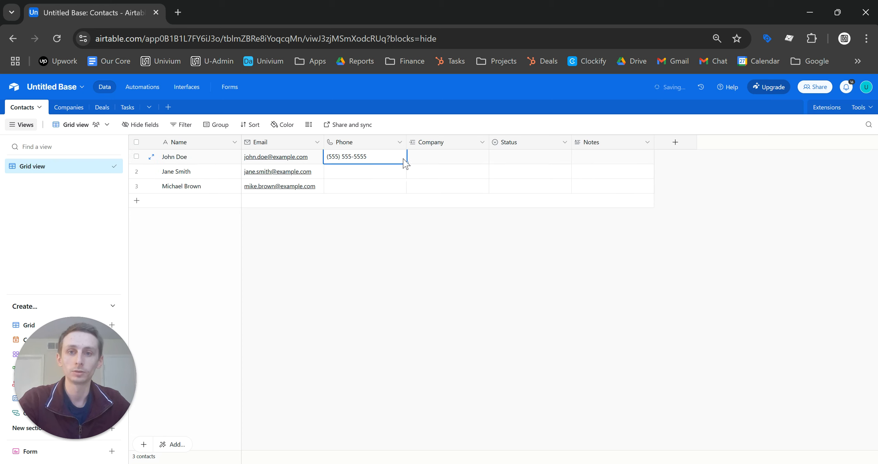
{"action": "mouse_move", "coordinate": [407, 164]}
{"action": "left_mouse_down"}
{"action": "mouse_move", "coordinate": [406, 188]}
{"action": "mouse_move", "coordinate": [386, 177]}
{"action": "mouse_move", "coordinate": [391, 171]}
{"action": "left_mouse_up"}
Overwrite the second contact's phone entry and restore it by copying the third contact's phone number.
{"action": "type", "text": "555-555"}
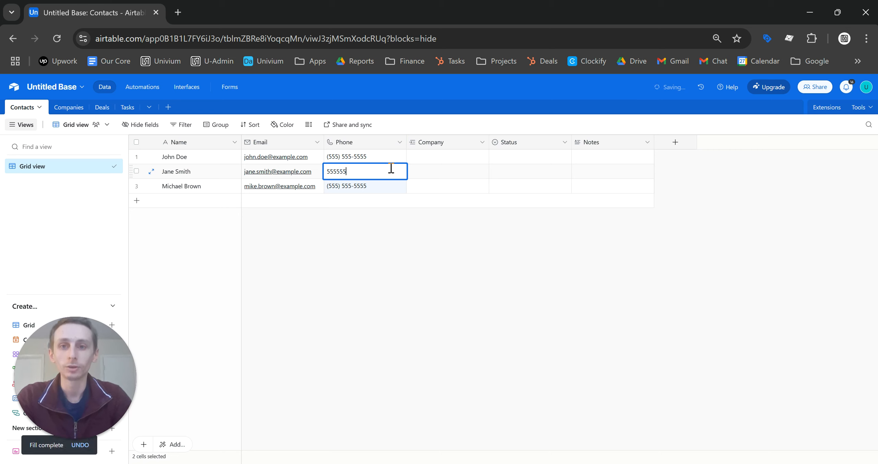
{"action": "left_click", "coordinate": [373, 190]}
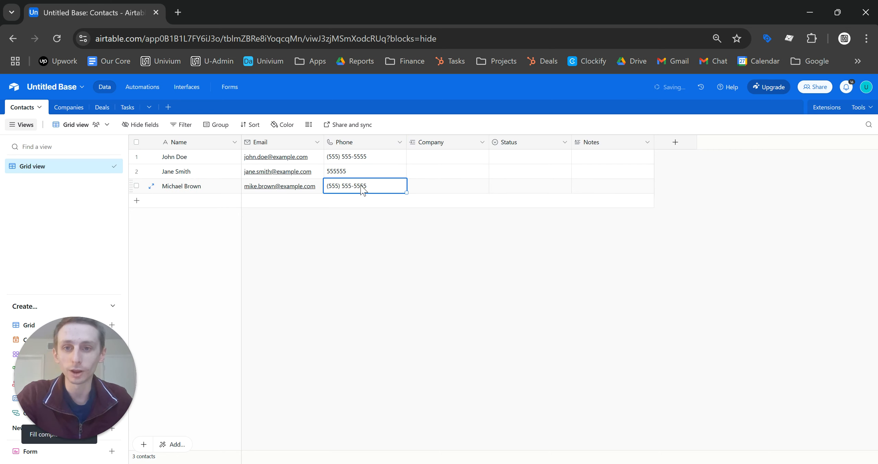
{"action": "left_click", "coordinate": [367, 173]}
{"action": "left_click", "coordinate": [361, 190]}
{"action": "key", "text": "ctrl+c"}
{"action": "left_click", "coordinate": [367, 174]}
{"action": "key", "text": "ctrl+v"}
{"action": "left_click", "coordinate": [374, 187]}
Rename the Status field's options Todo, In progress and Done to Not a Lead, Lead and Client, and save the field.
{"action": "left_click", "coordinate": [449, 160]}
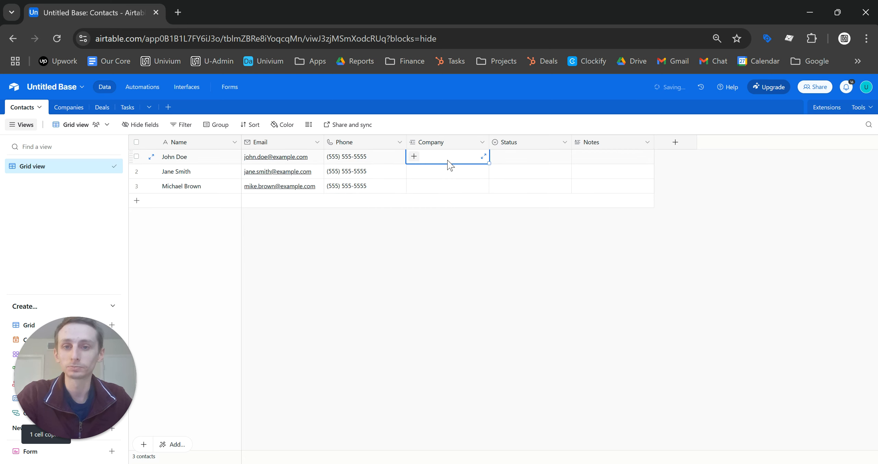
{"action": "left_click", "coordinate": [530, 160]}
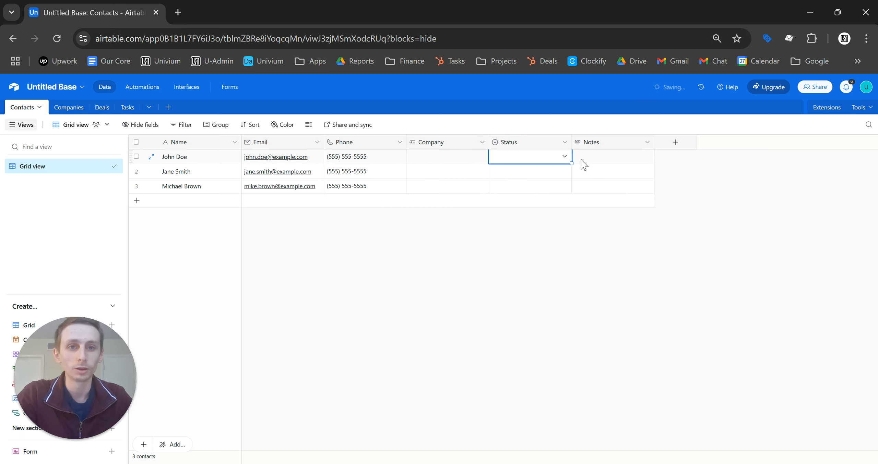
{"action": "left_click", "coordinate": [565, 142]}
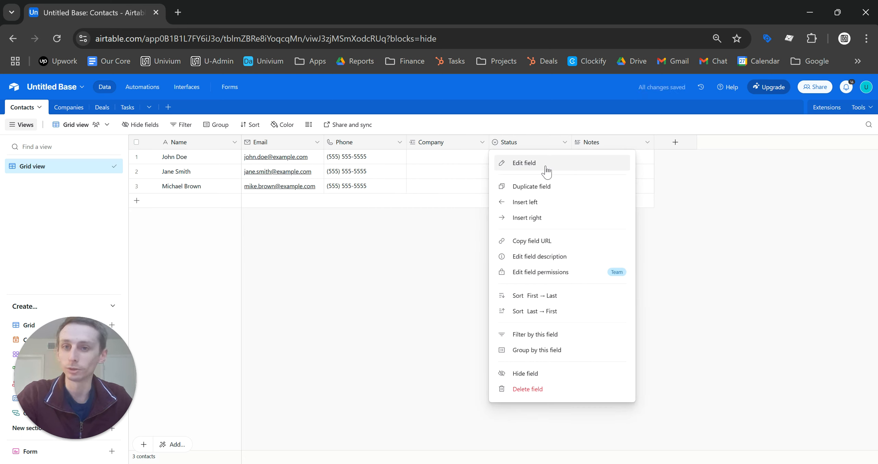
{"action": "left_click", "coordinate": [546, 165]}
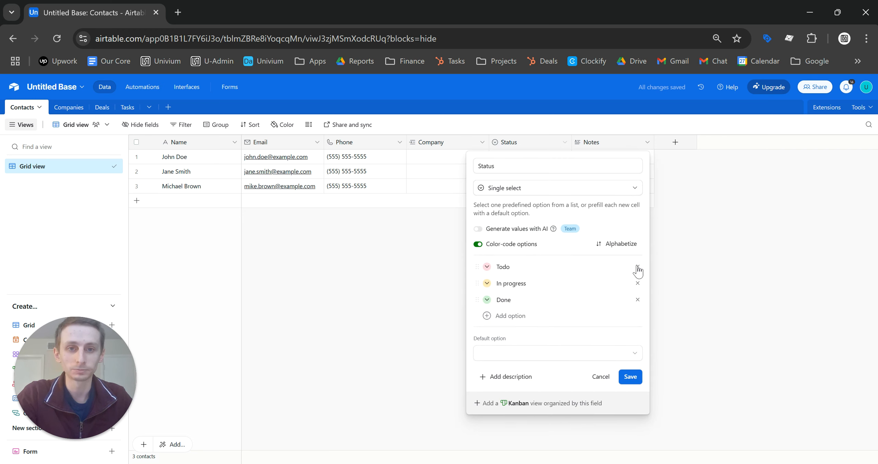
{"action": "double_click", "coordinate": [582, 268]}
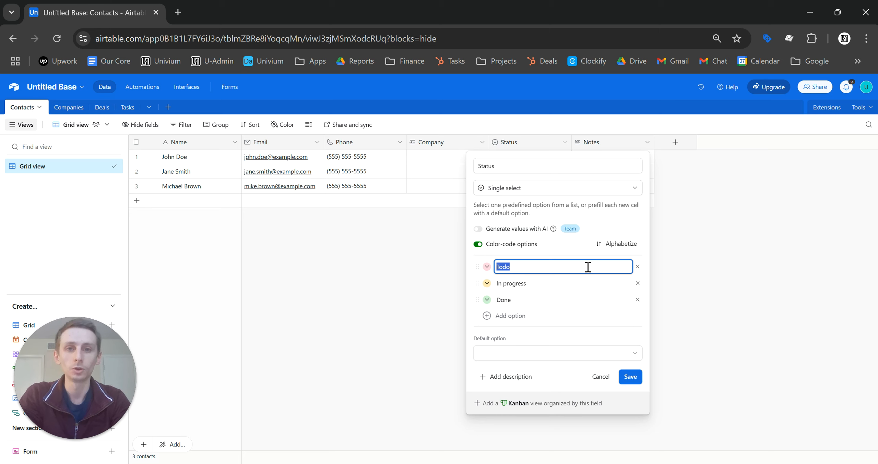
{"action": "type", "text": "Not a Lea"}
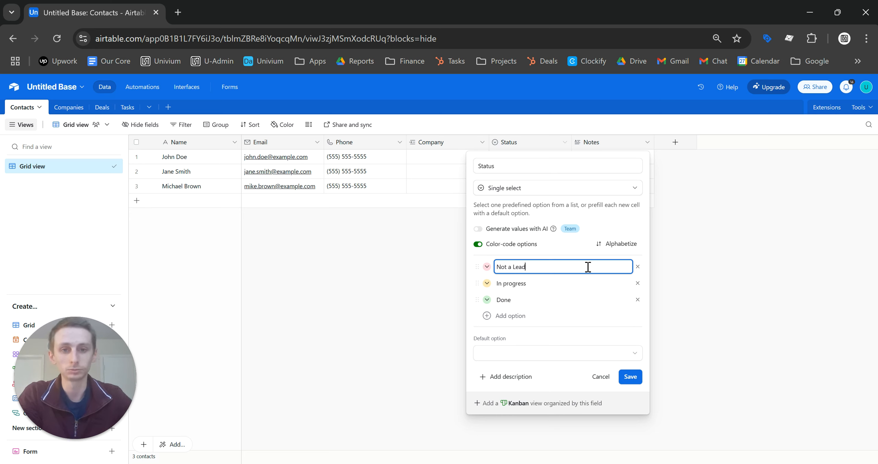
{"action": "triple_click", "coordinate": [560, 285]}
{"action": "type", "text": "Lead"}
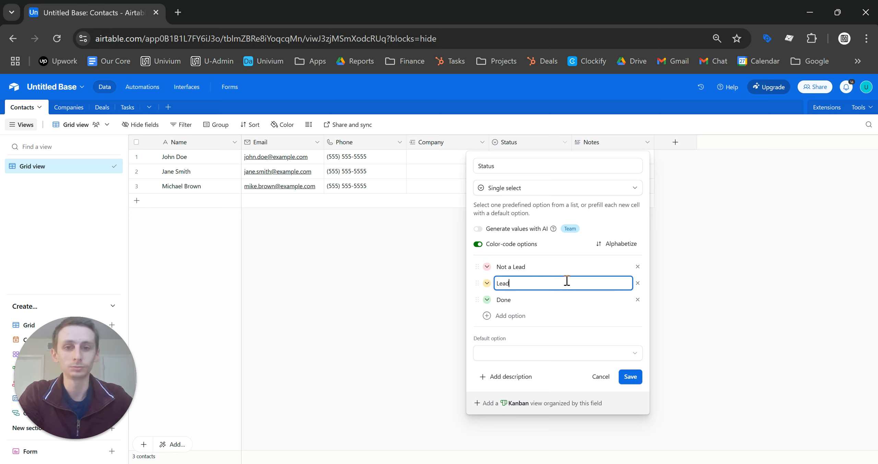
{"action": "triple_click", "coordinate": [535, 299]}
{"action": "type", "text": "Clie"}
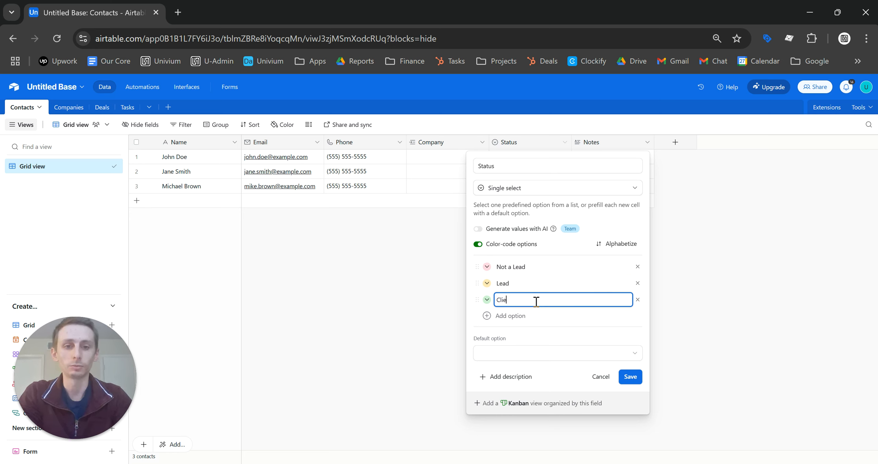
{"action": "type", "text": "nt"}
{"action": "left_click", "coordinate": [630, 377]}
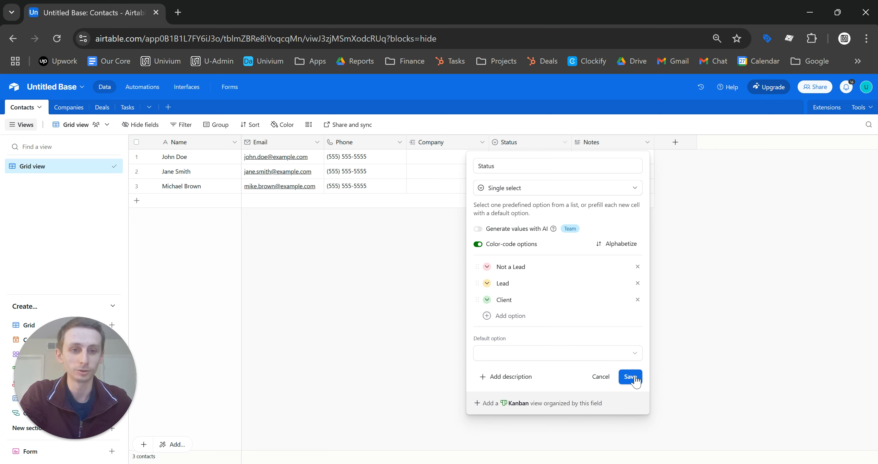
Set Lead as the default option of the Status field in the Contacts table.
{"action": "left_click", "coordinate": [564, 142]}
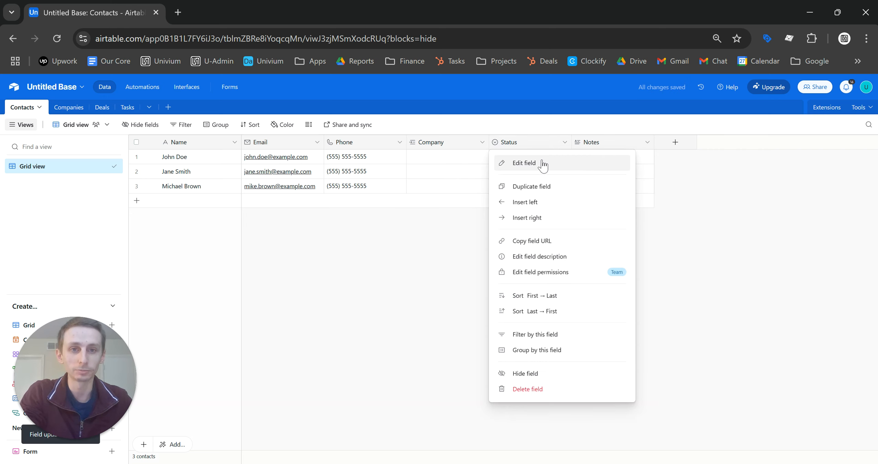
{"action": "left_click", "coordinate": [543, 166]}
{"action": "left_click", "coordinate": [536, 355]}
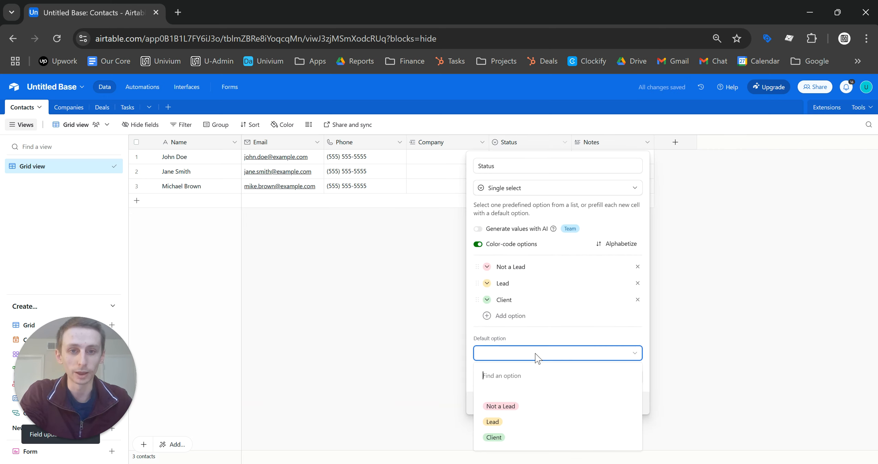
{"action": "left_click", "coordinate": [529, 424]}
{"action": "left_click", "coordinate": [635, 376]}
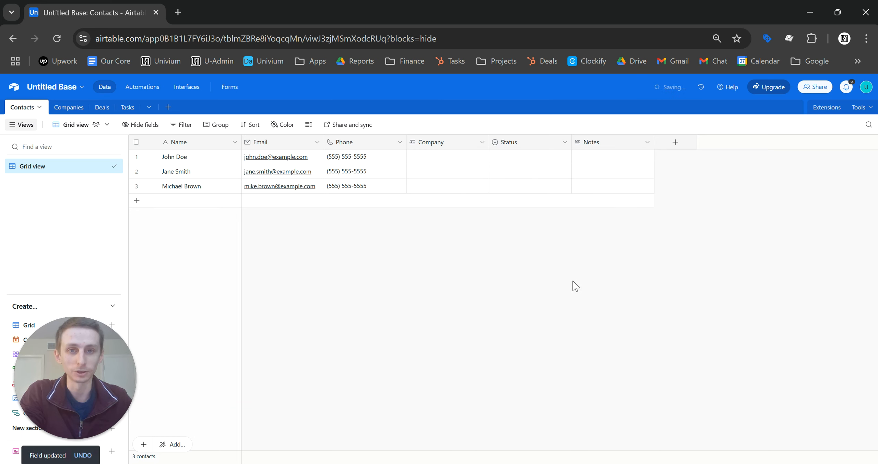
Set the first contact's Status to Lead and fill it down to the other two contacts.
{"action": "left_click", "coordinate": [559, 165]}
{"action": "left_click", "coordinate": [558, 164]}
{"action": "left_click", "coordinate": [539, 222]}
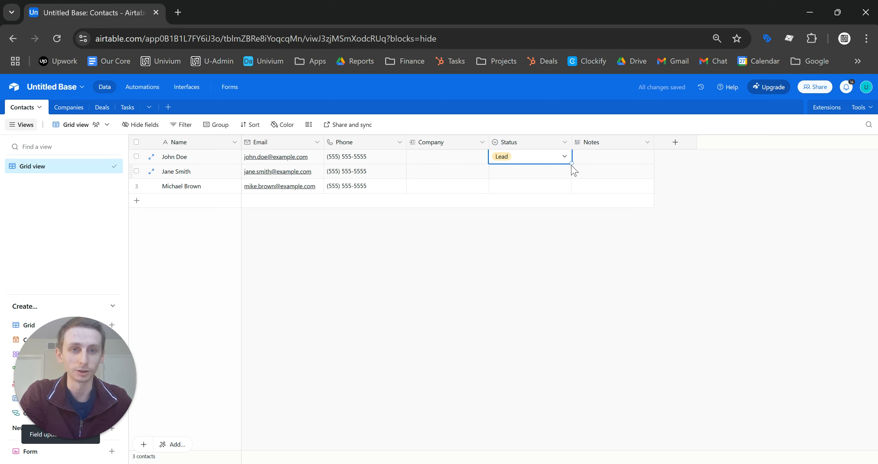
{"action": "left_click_drag", "start_coordinate": [571, 164], "coordinate": [569, 197]}
{"action": "left_click", "coordinate": [551, 175]}
{"action": "left_click", "coordinate": [616, 159]}
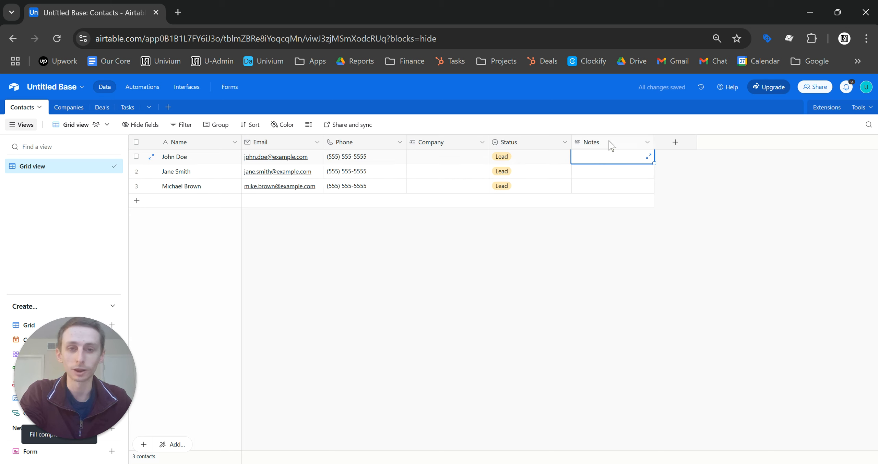
In the Companies table, name the three existing records Acme Corp, Globex Inc. and Initech.
{"action": "left_click", "coordinate": [63, 108]}
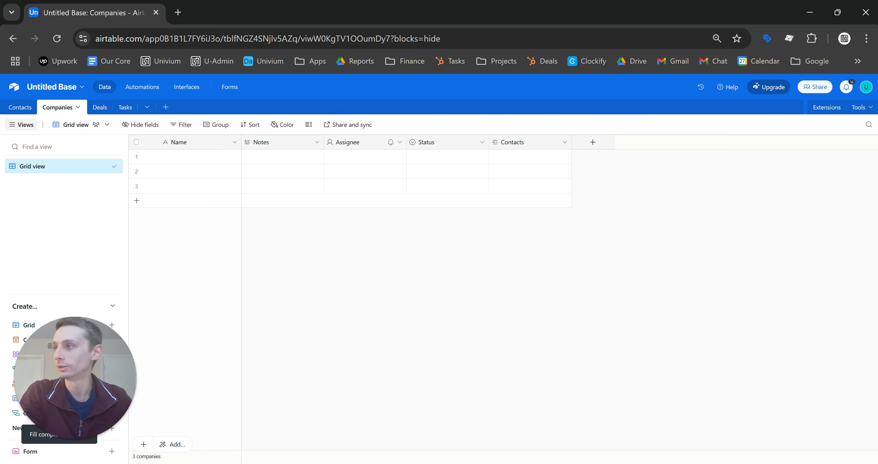
{"action": "double_click", "coordinate": [186, 158]}
{"action": "type", "text": "Acme Corp"}
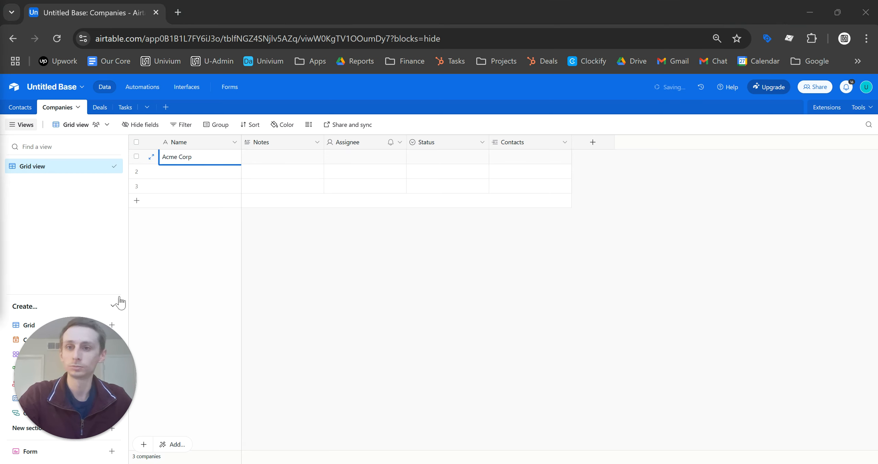
{"action": "double_click", "coordinate": [207, 176]}
{"action": "type", "text": "Globex Inc."}
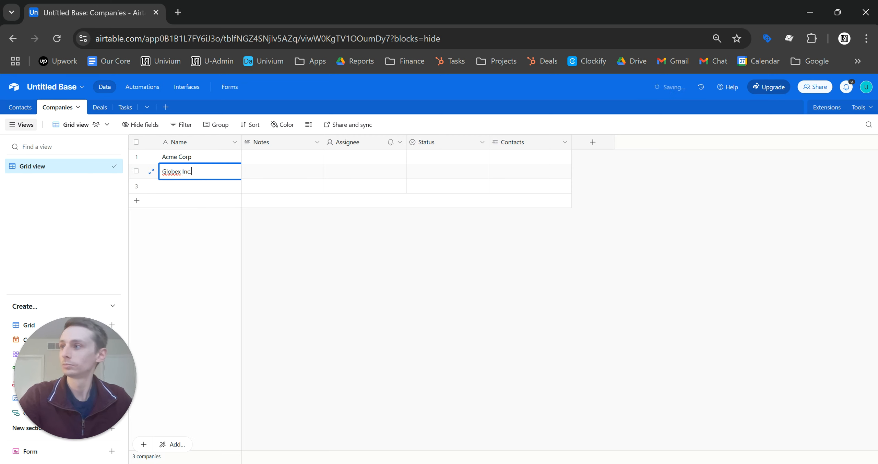
{"action": "left_click", "coordinate": [203, 186]}
{"action": "type", "text": "Initech"}
{"action": "left_click", "coordinate": [336, 241]}
{"action": "left_click", "coordinate": [212, 188]}
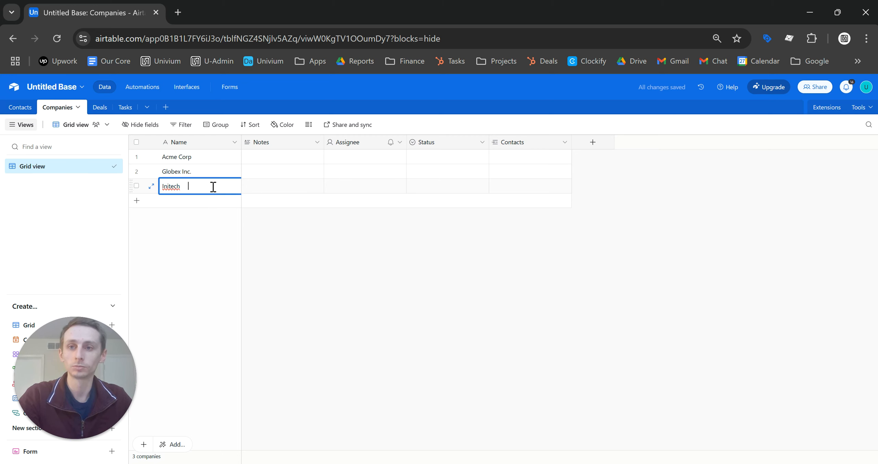
Delete the Assignee field from the Companies table and move the Contacts field directly after Name.
{"action": "left_click", "coordinate": [363, 250]}
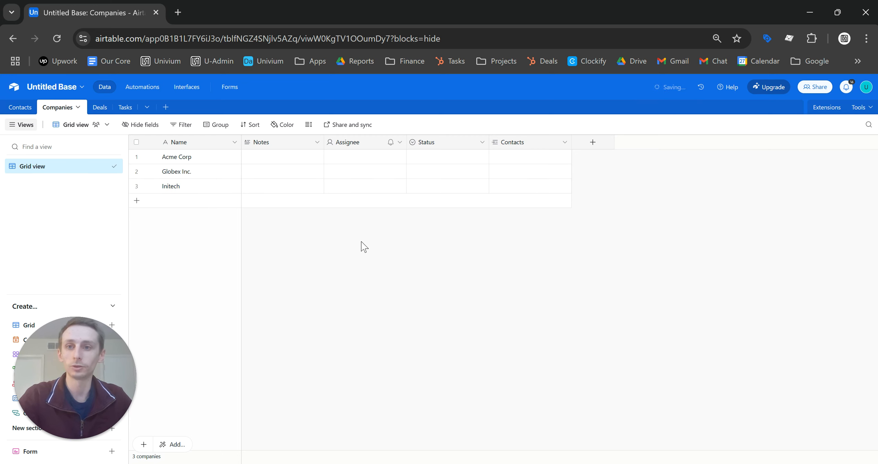
{"action": "left_click", "coordinate": [292, 146]}
{"action": "left_click", "coordinate": [365, 144]}
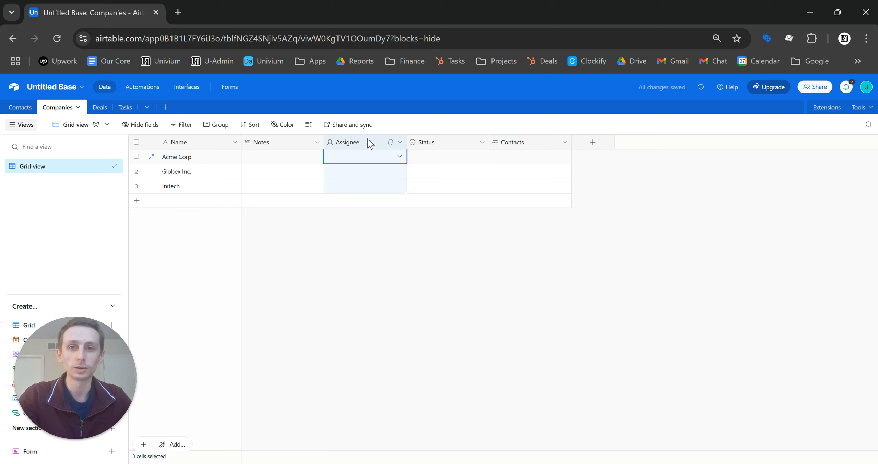
{"action": "right_click", "coordinate": [367, 142]}
{"action": "left_click", "coordinate": [370, 388]}
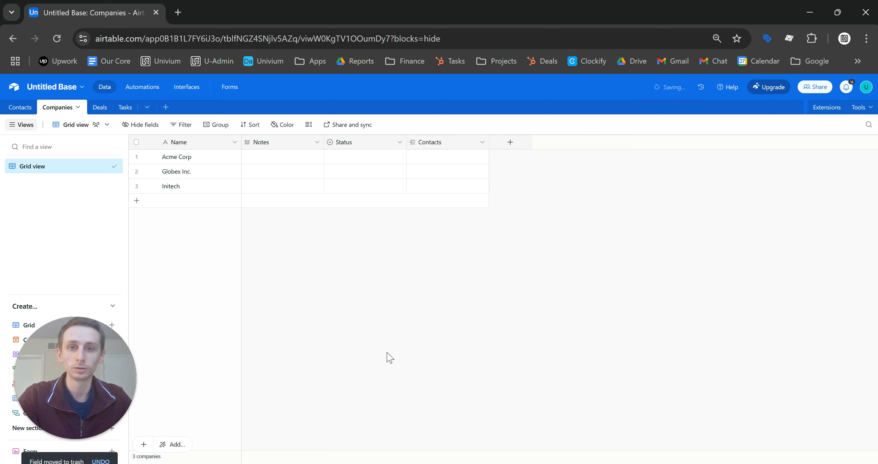
{"action": "left_click_drag", "start_coordinate": [455, 148], "coordinate": [261, 147]}
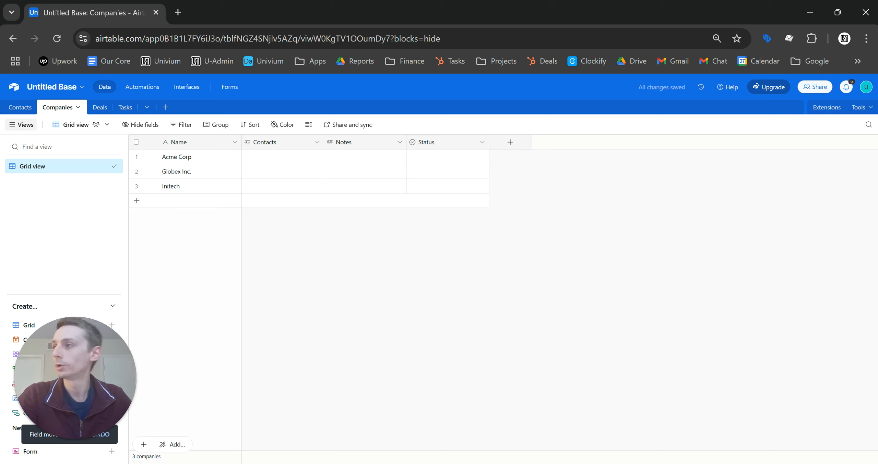
Insert a new field named Industry before Contacts in the Companies table and choose Single select as its type.
{"action": "right_click", "coordinate": [274, 147]}
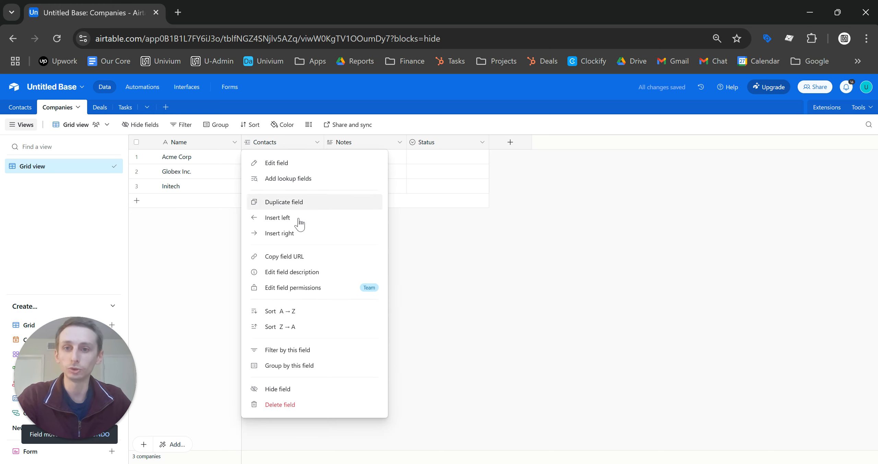
{"action": "left_click", "coordinate": [297, 219]}
{"action": "type", "text": "Ins"}
{"action": "left_click", "coordinate": [311, 188]}
{"action": "type", "text": "ind"}
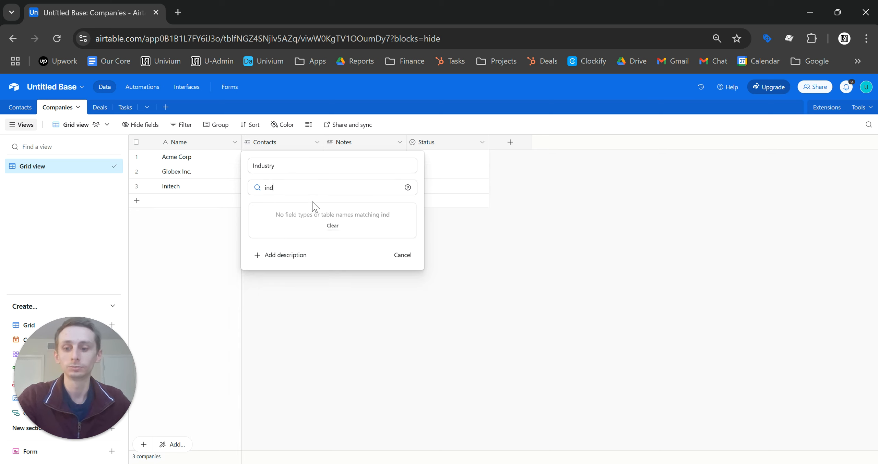
{"action": "key", "text": "BackSpace"}
{"action": "key", "text": "BackSpace"}
{"action": "key", "text": "BackSpace"}
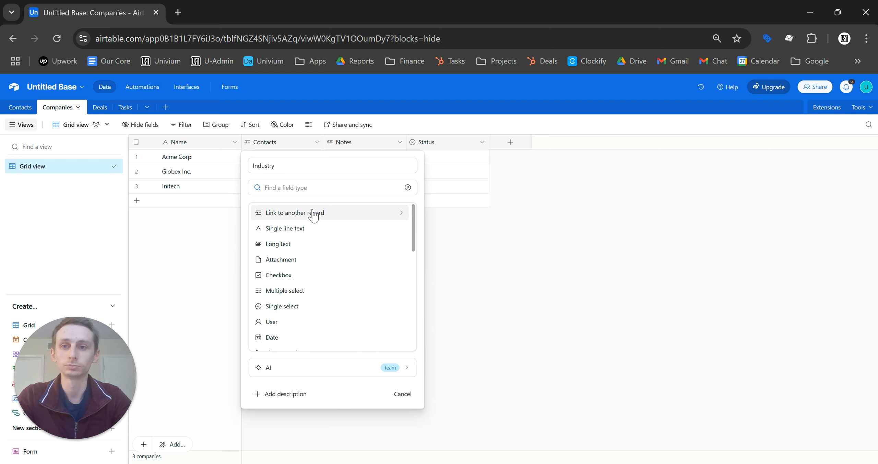
{"action": "type", "text": "sing"}
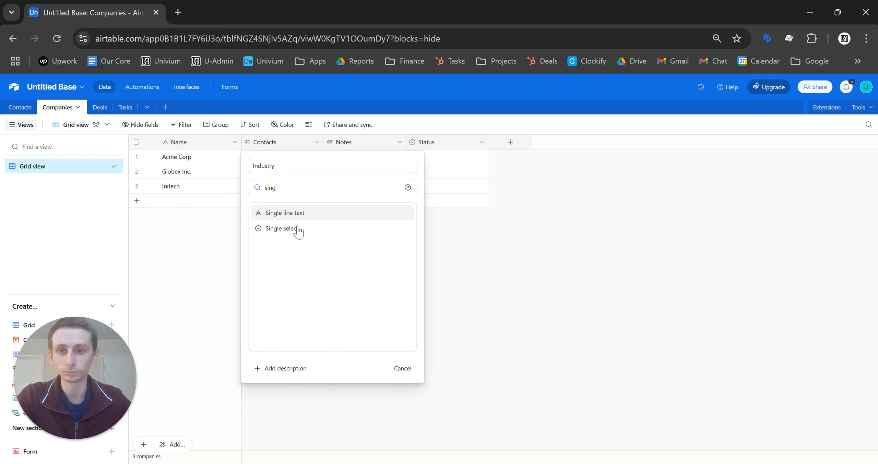
{"action": "left_click", "coordinate": [297, 230]}
Add the options Tech, Finance, Retail and Other to the Industry field.
{"action": "left_click", "coordinate": [302, 289]}
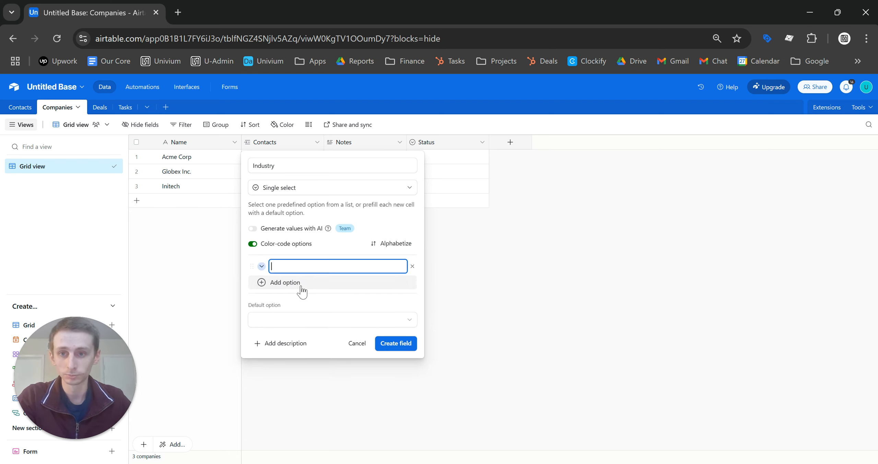
{"action": "type", "text": "T"}
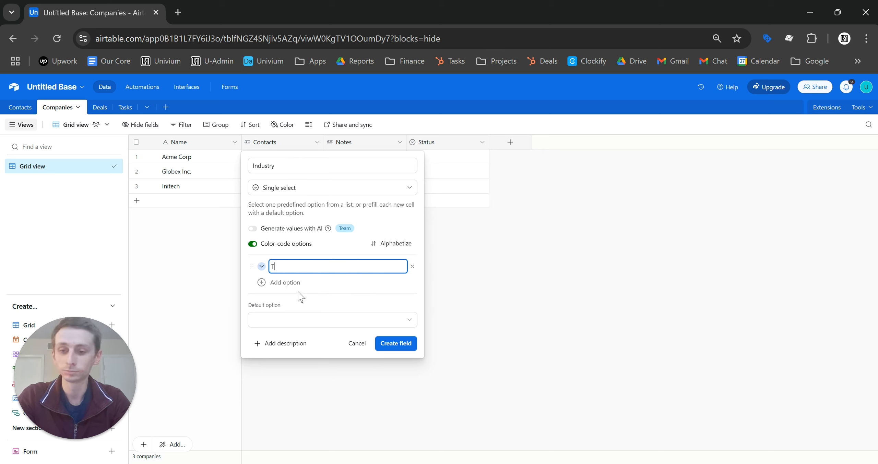
{"action": "left_click", "coordinate": [296, 283]}
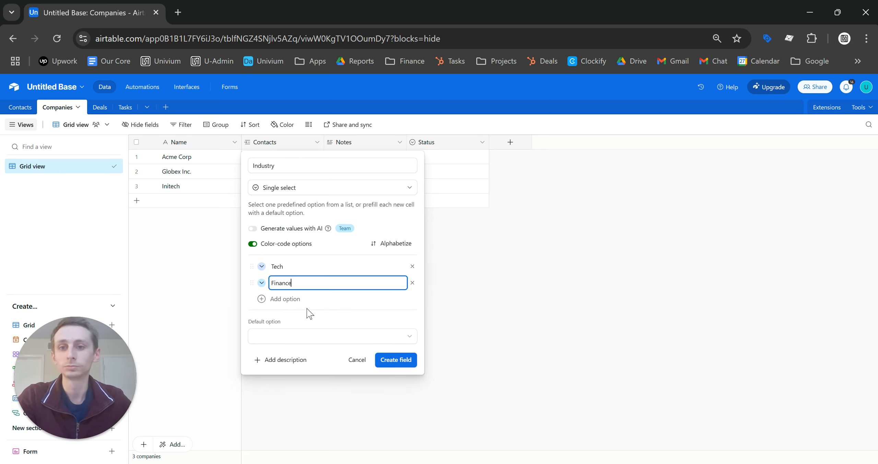
{"action": "left_click", "coordinate": [303, 300]}
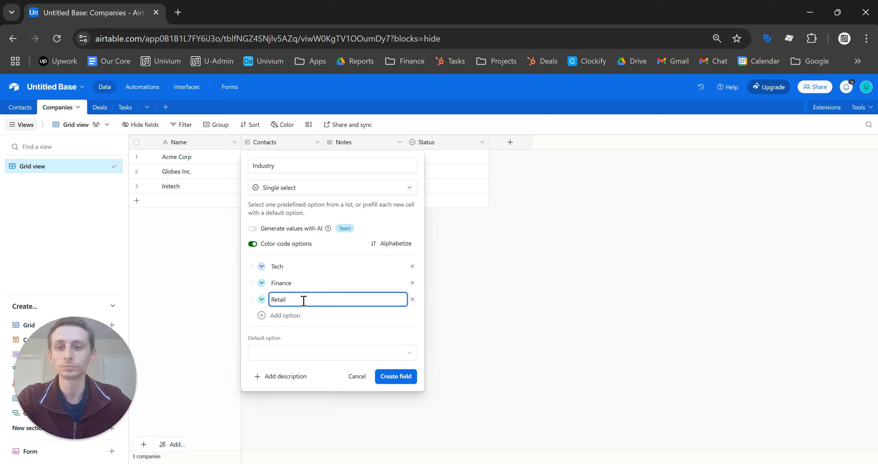
{"action": "left_click", "coordinate": [306, 317]}
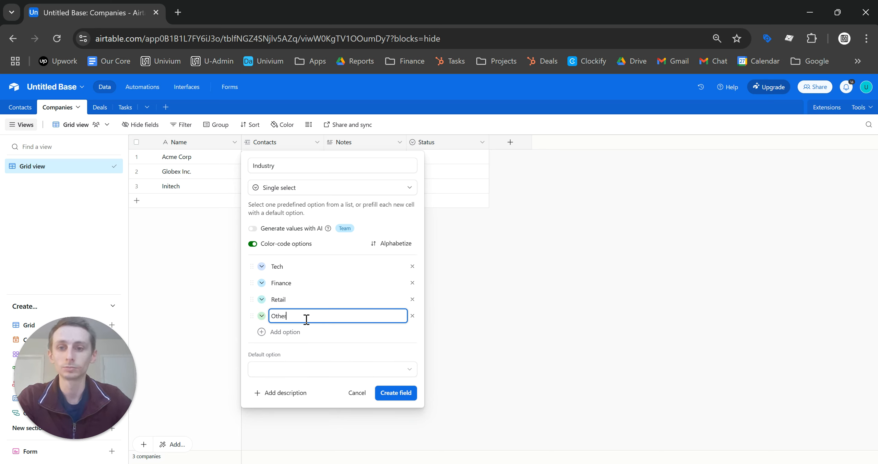
Turn off colour-coding for the Industry options, set Other as the default option and create the field.
{"action": "left_click", "coordinate": [253, 244]}
{"action": "left_click", "coordinate": [253, 245]}
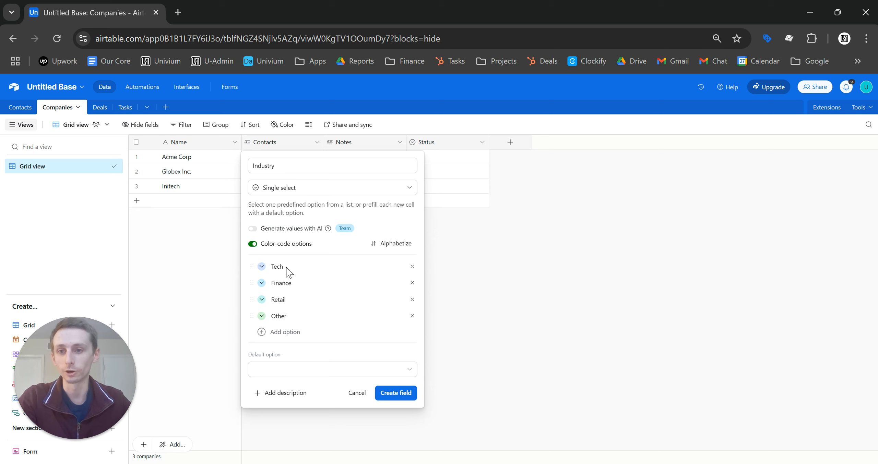
{"action": "left_click", "coordinate": [253, 244]}
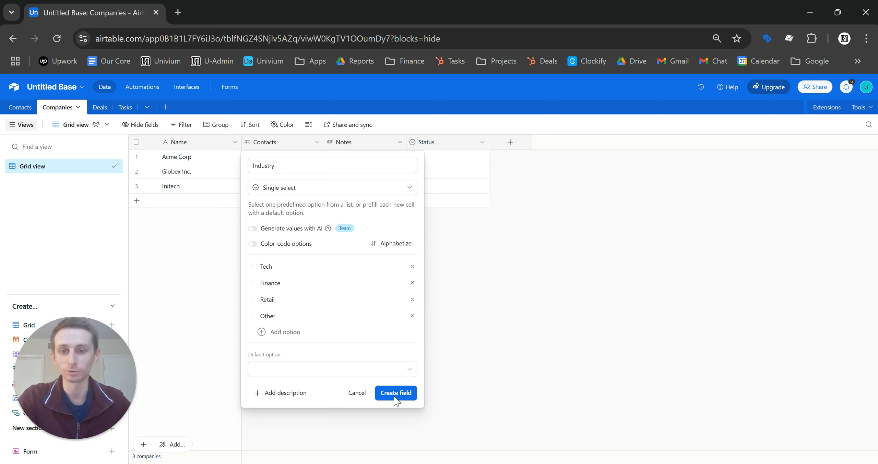
{"action": "left_click", "coordinate": [316, 369]}
{"action": "left_click", "coordinate": [284, 453]}
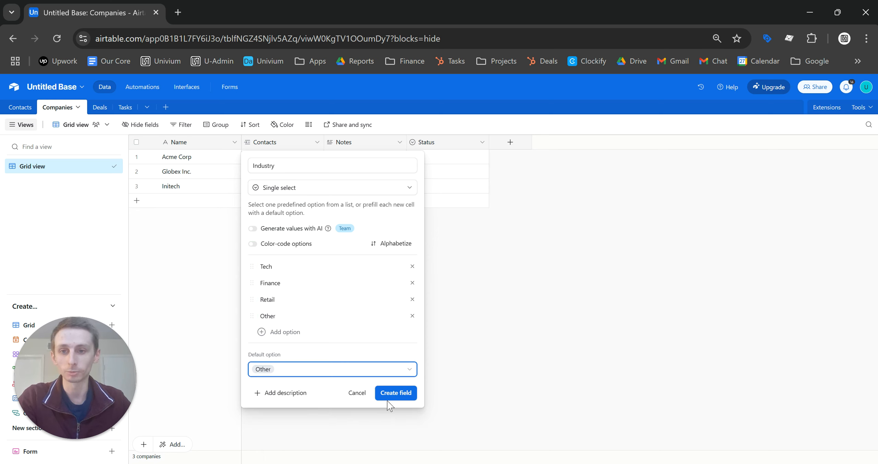
{"action": "left_click", "coordinate": [398, 393]}
Set the Industry of Acme Corp to Tech, Globex Inc. to Finance and Initech to Other.
{"action": "left_click", "coordinate": [314, 158]}
{"action": "left_click", "coordinate": [315, 157]}
{"action": "left_click", "coordinate": [260, 204]}
{"action": "left_click", "coordinate": [308, 173]}
{"action": "left_click", "coordinate": [309, 172]}
{"action": "left_click", "coordinate": [271, 236]}
{"action": "left_click", "coordinate": [306, 188]}
{"action": "left_click", "coordinate": [305, 188]}
{"action": "left_click", "coordinate": [263, 286]}
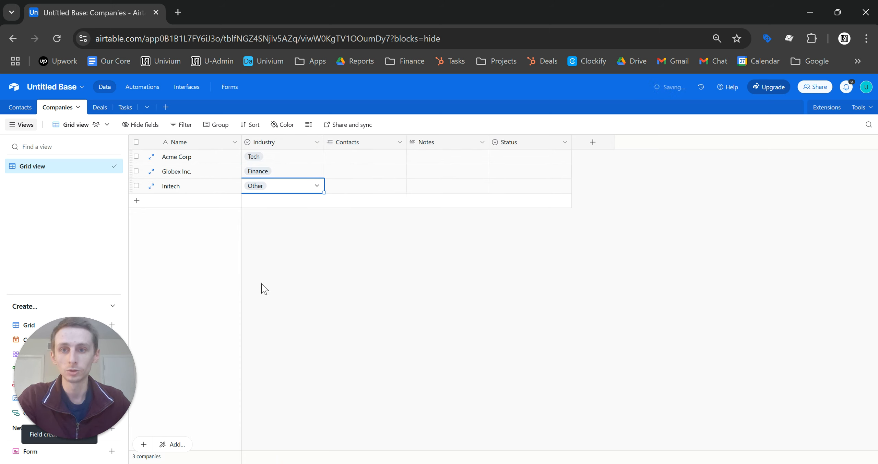
{"action": "left_click", "coordinate": [386, 240]}
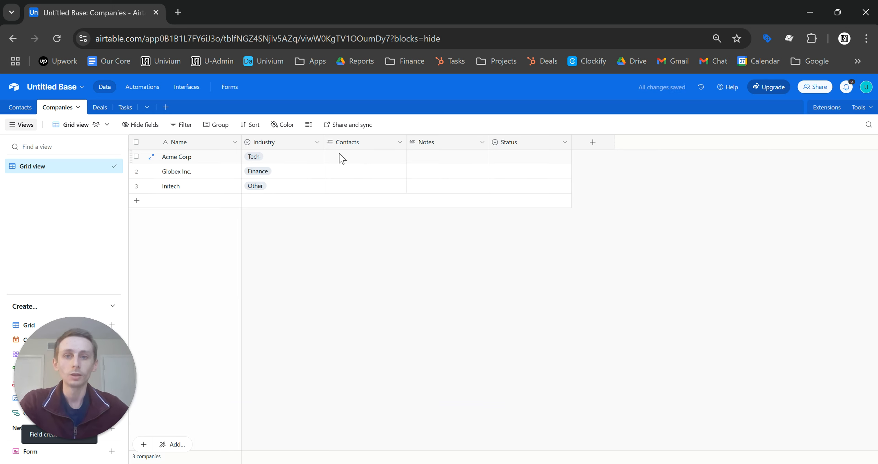
In the Contacts table, link the first contact's Company field to Acme Corp.
{"action": "left_click", "coordinate": [20, 107]}
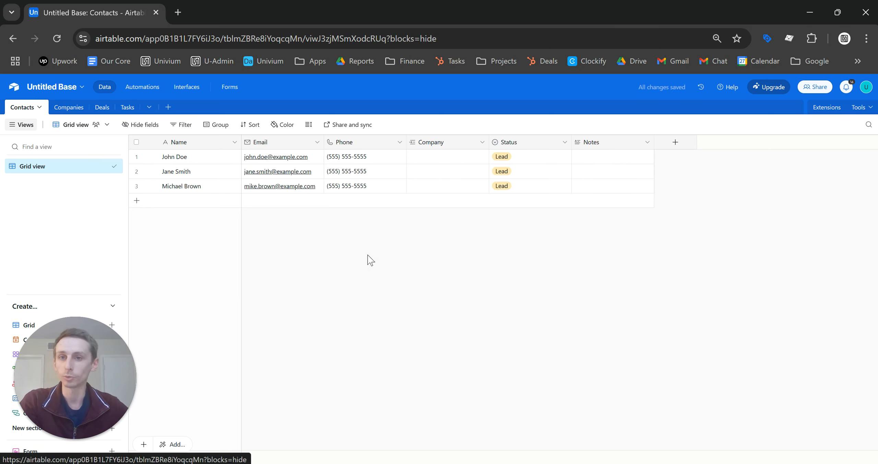
{"action": "left_click", "coordinate": [447, 157]}
{"action": "left_click", "coordinate": [414, 157]}
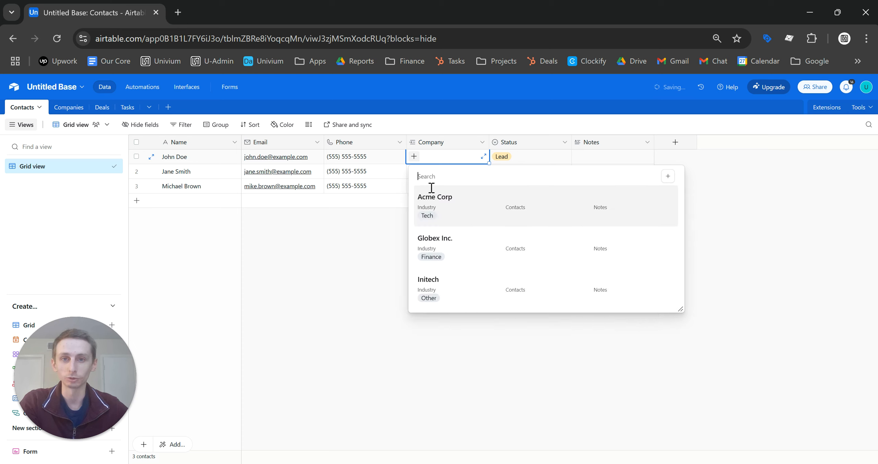
{"action": "left_click", "coordinate": [475, 211]}
{"action": "left_click", "coordinate": [474, 292]}
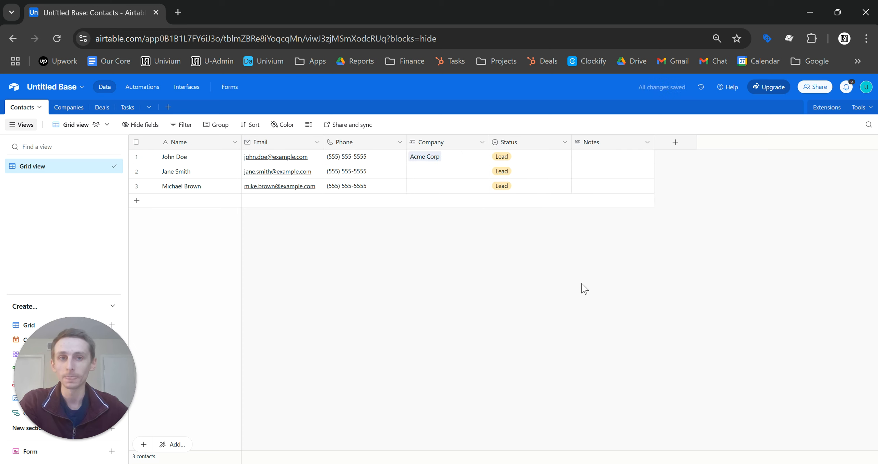
In the Deals table, delete the Assignee field and move the Status field directly after Name.
{"action": "left_click", "coordinate": [101, 107]}
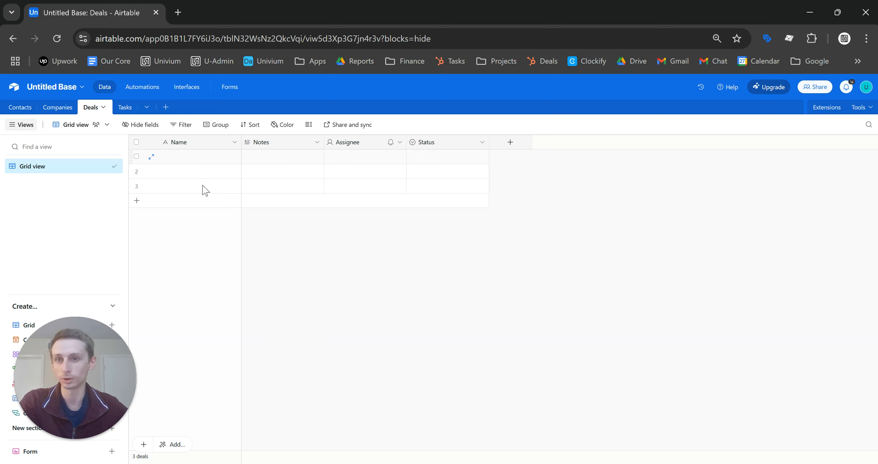
{"action": "left_click", "coordinate": [351, 147]}
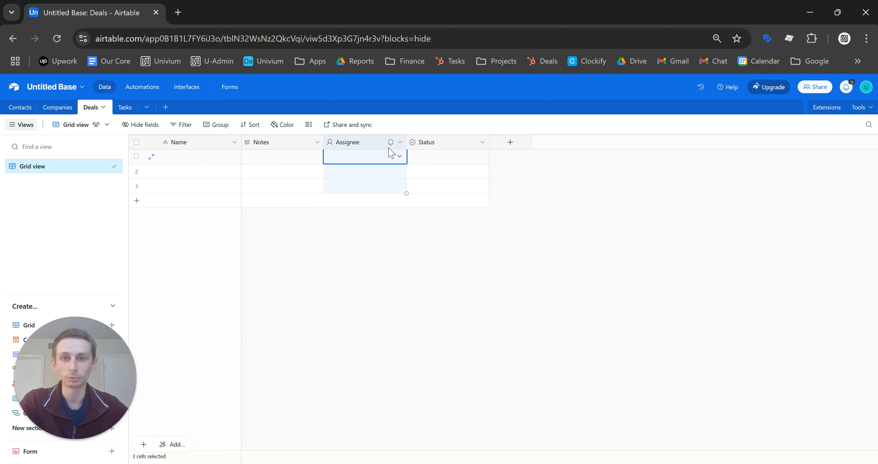
{"action": "right_click", "coordinate": [360, 144]}
{"action": "left_click", "coordinate": [387, 388]}
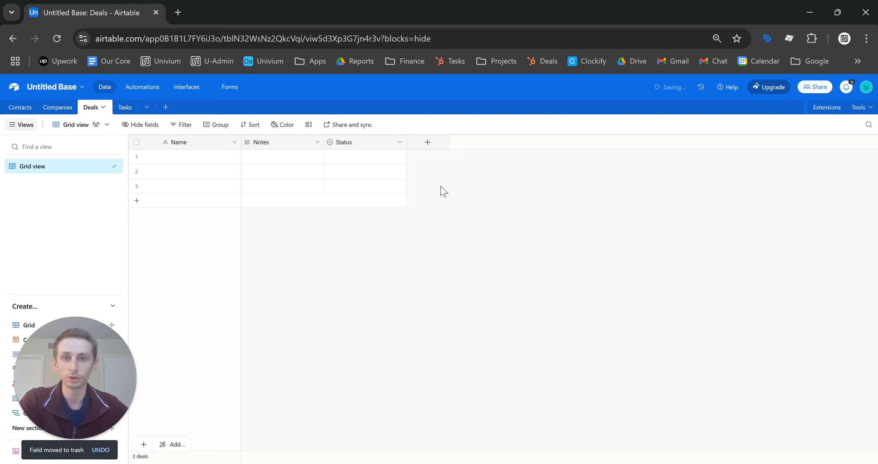
{"action": "left_click_drag", "start_coordinate": [348, 147], "coordinate": [258, 151]}
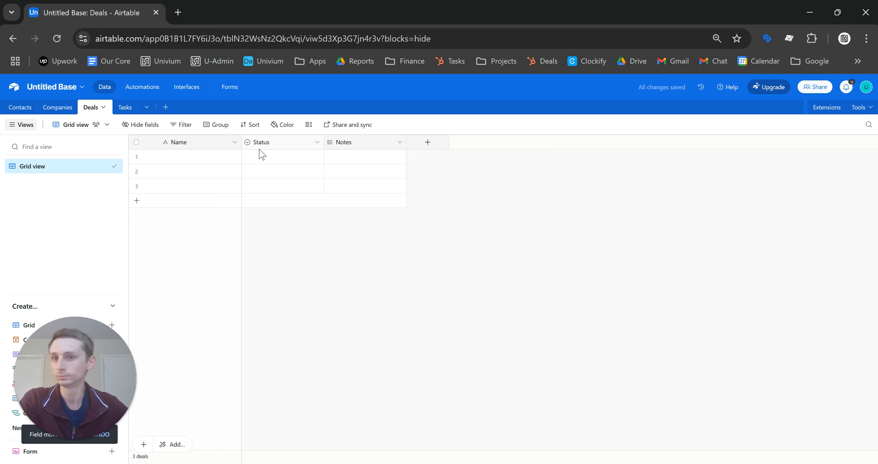
Edit the Deals table's Status field and remove its options Todo, In progress and Done.
{"action": "left_click", "coordinate": [317, 143]}
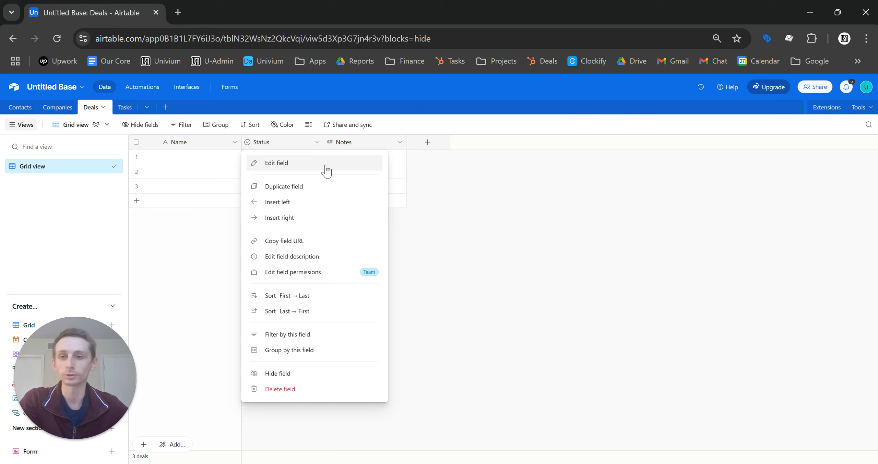
{"action": "left_click", "coordinate": [326, 167]}
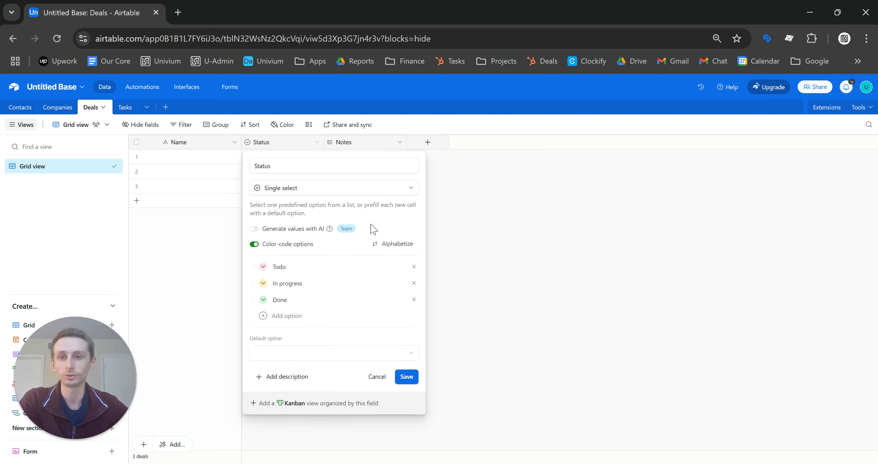
{"action": "left_click", "coordinate": [415, 267]}
{"action": "left_click", "coordinate": [414, 267]}
{"action": "left_click", "coordinate": [415, 268]}
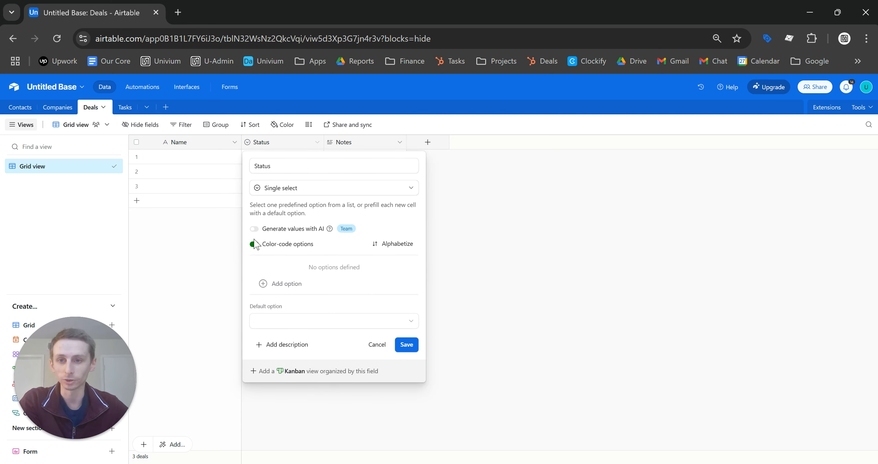
Add the options Prospect, Qualified, In Progress, Won and Lost to the Deals Status field.
{"action": "left_click", "coordinate": [287, 284]}
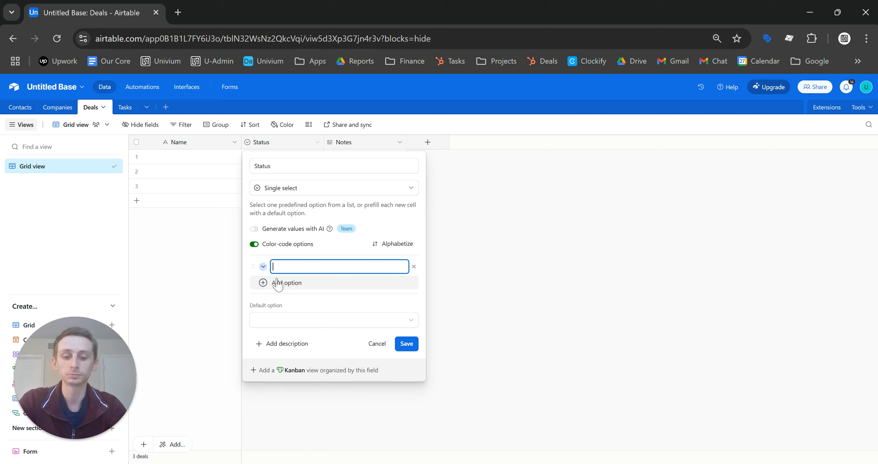
{"action": "type", "text": "Prospect"}
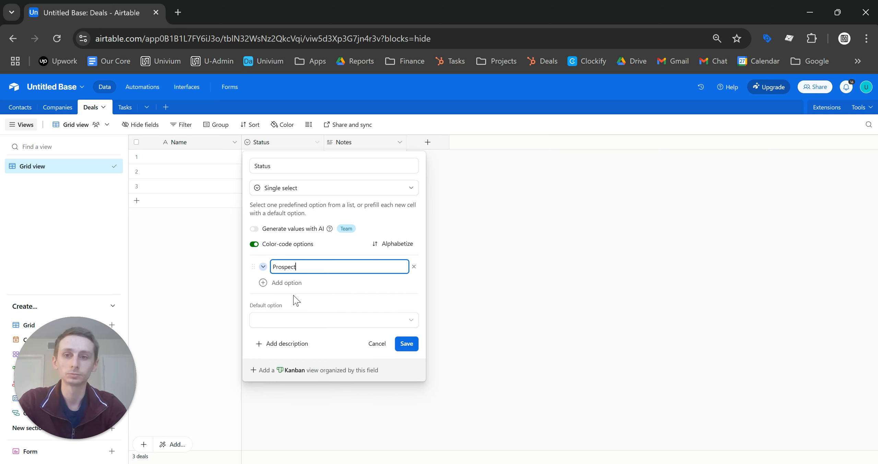
{"action": "key", "text": "Return"}
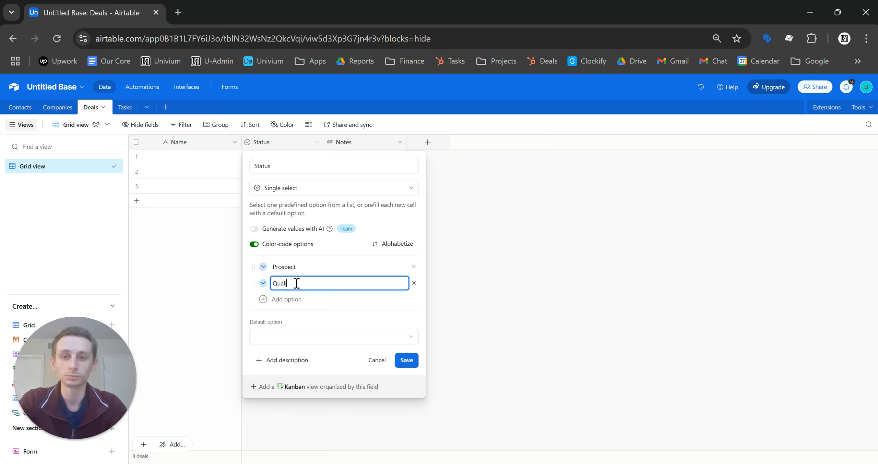
{"action": "type", "text": "Qualified"}
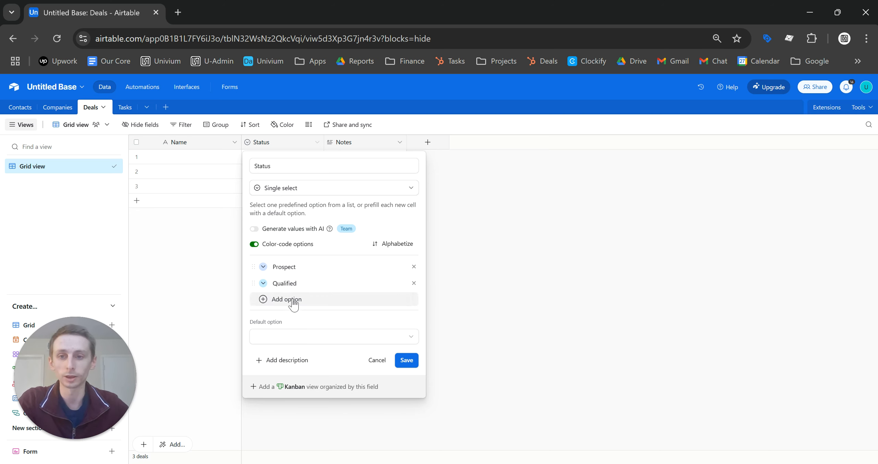
{"action": "left_click", "coordinate": [292, 300]}
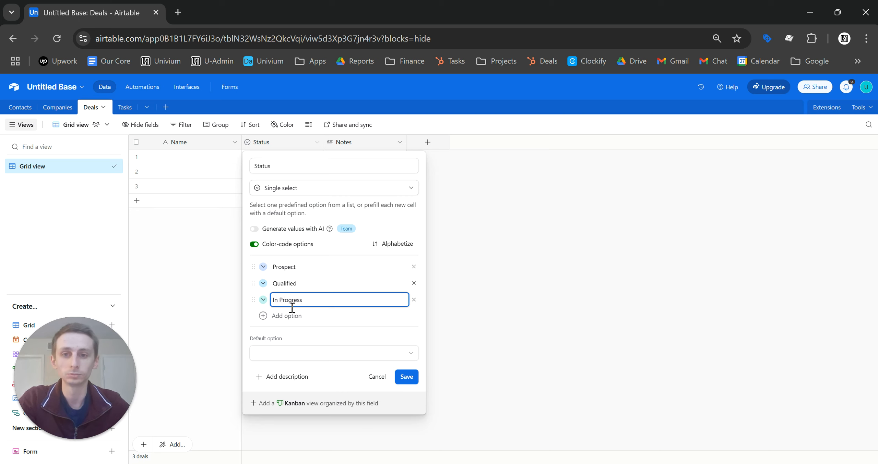
{"action": "left_click", "coordinate": [300, 316]}
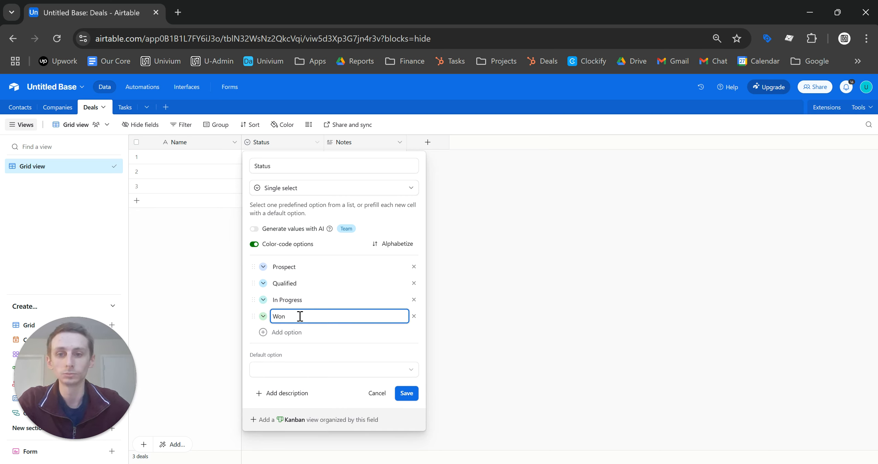
{"action": "left_click", "coordinate": [299, 333]}
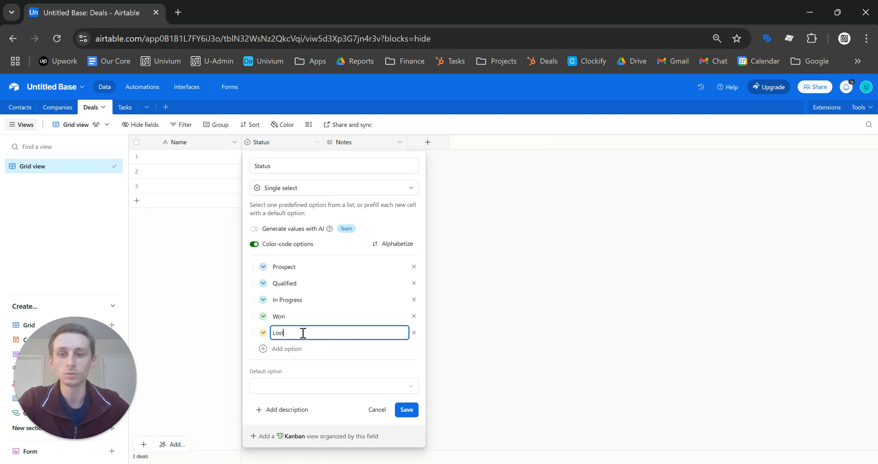
Colour the Lost option red in the Deals Status field and save the field.
{"action": "left_click", "coordinate": [263, 333]}
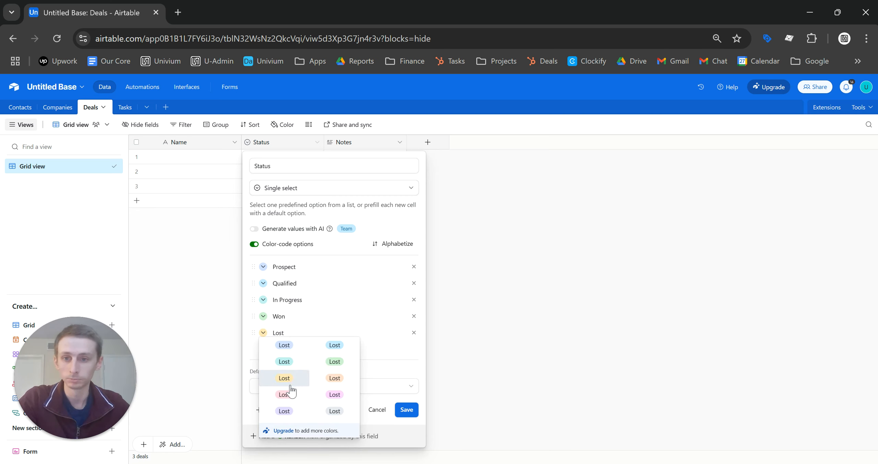
{"action": "left_click", "coordinate": [285, 394]}
{"action": "left_click", "coordinate": [298, 317]}
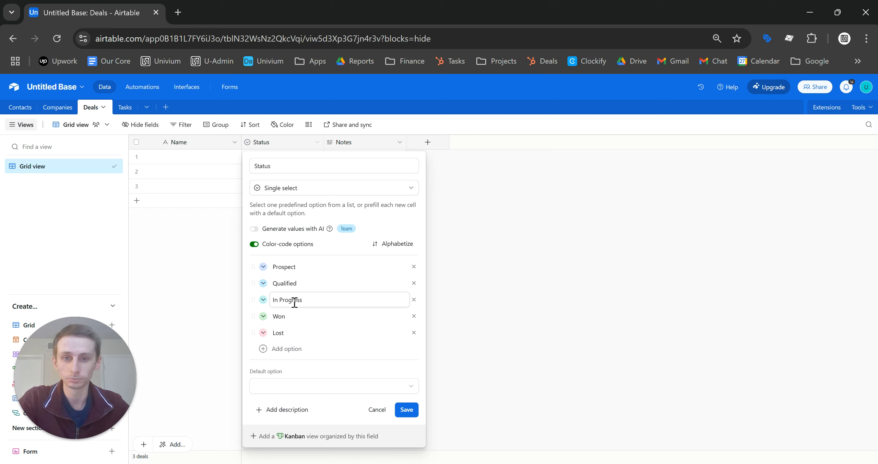
{"action": "left_click", "coordinate": [408, 415]}
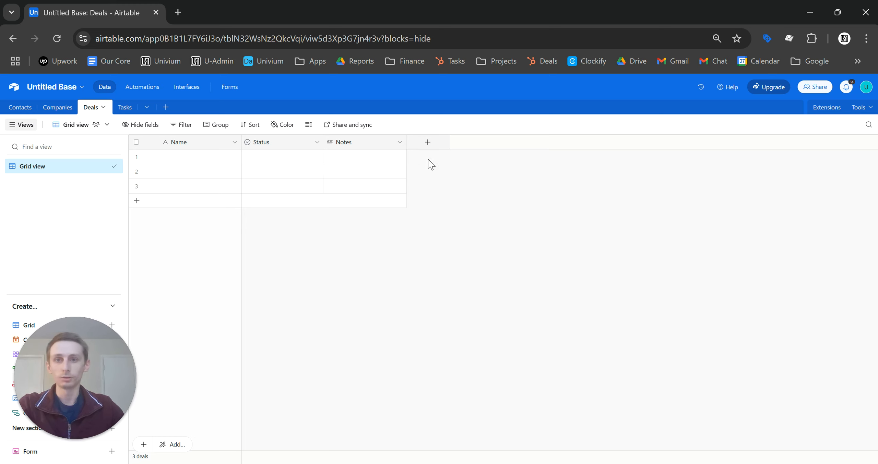
Add a Date field named CloseDate at the end of the Deals table, without a default date.
{"action": "left_click", "coordinate": [428, 142]}
{"action": "left_click", "coordinate": [459, 188]}
{"action": "type", "text": "da"}
{"action": "left_click", "coordinate": [461, 213]}
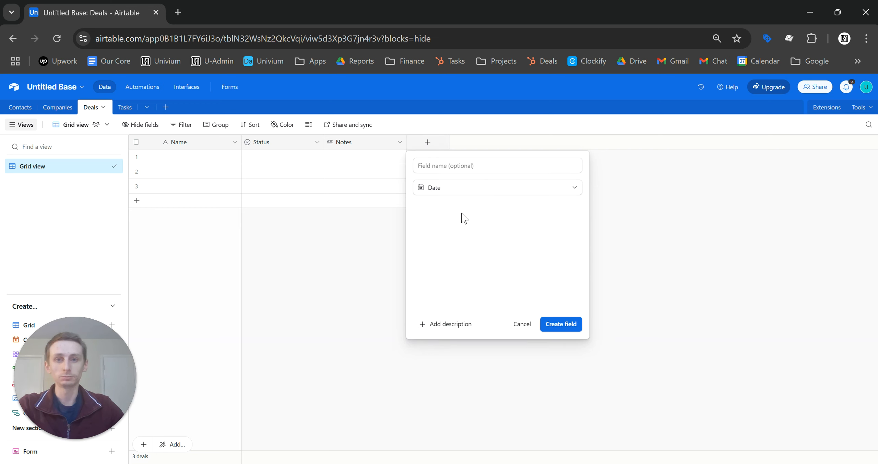
{"action": "left_click", "coordinate": [463, 165]}
{"action": "type", "text": "CloseDate"}
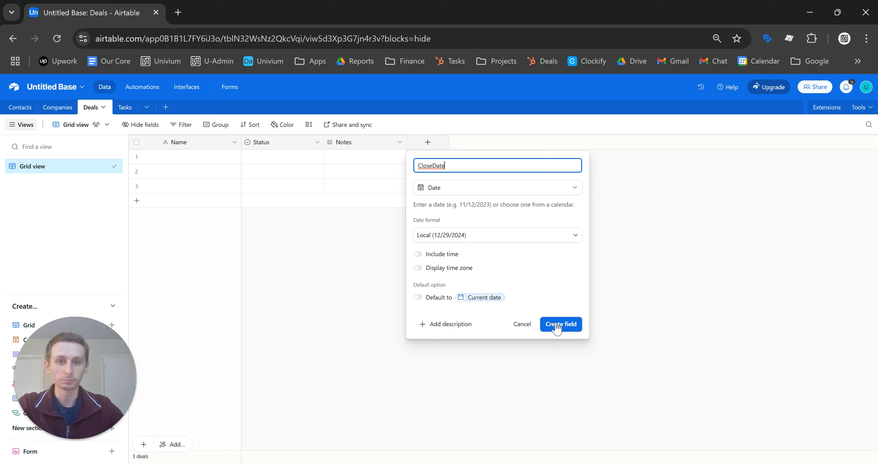
{"action": "left_click", "coordinate": [418, 299]}
{"action": "left_click", "coordinate": [419, 297]}
{"action": "left_click", "coordinate": [480, 298]}
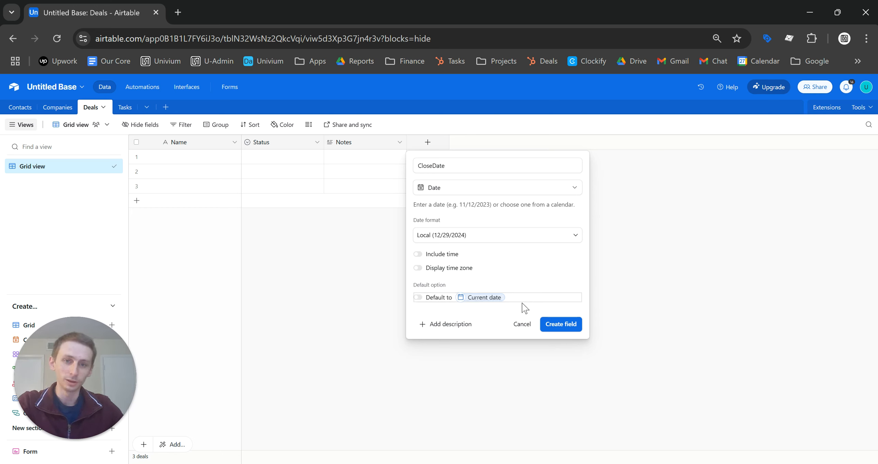
{"action": "left_click", "coordinate": [486, 300]}
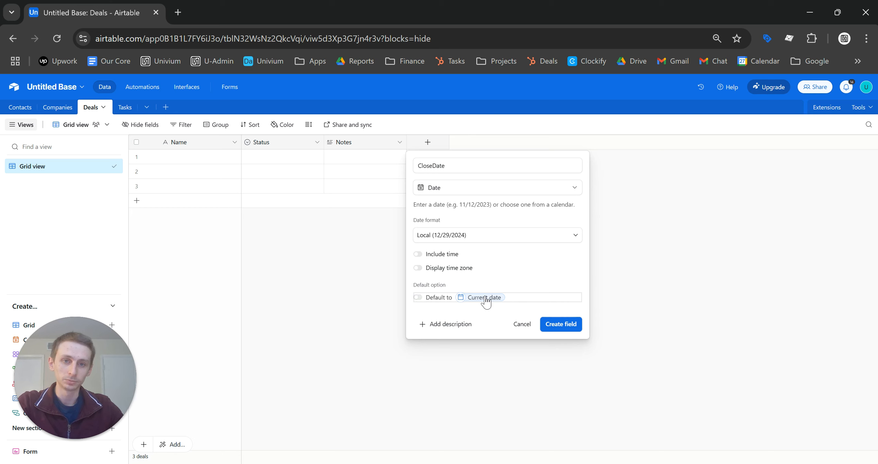
{"action": "left_click", "coordinate": [486, 300]}
{"action": "left_click", "coordinate": [569, 325]}
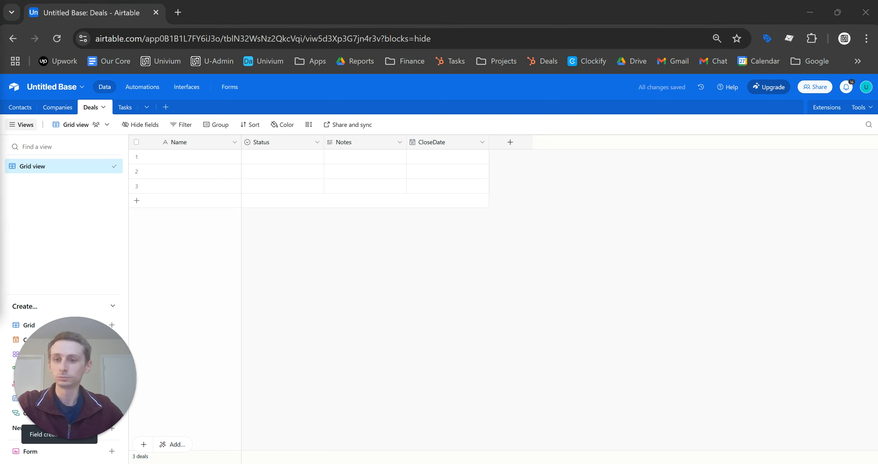
Name the three deals Website Redesign, Financial Analysis and Software Upgrade.
{"action": "left_click", "coordinate": [207, 160]}
{"action": "type", "text": "Website Redesign"}
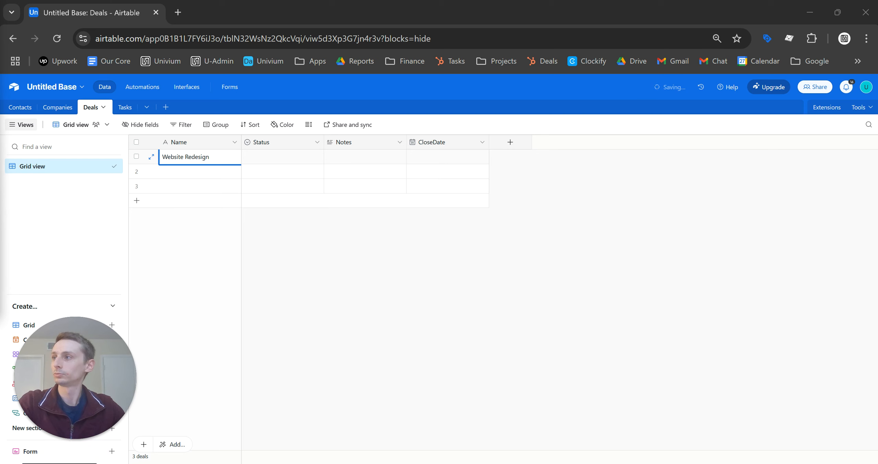
{"action": "left_click", "coordinate": [206, 173]}
{"action": "type", "text": "Financial Analysis"}
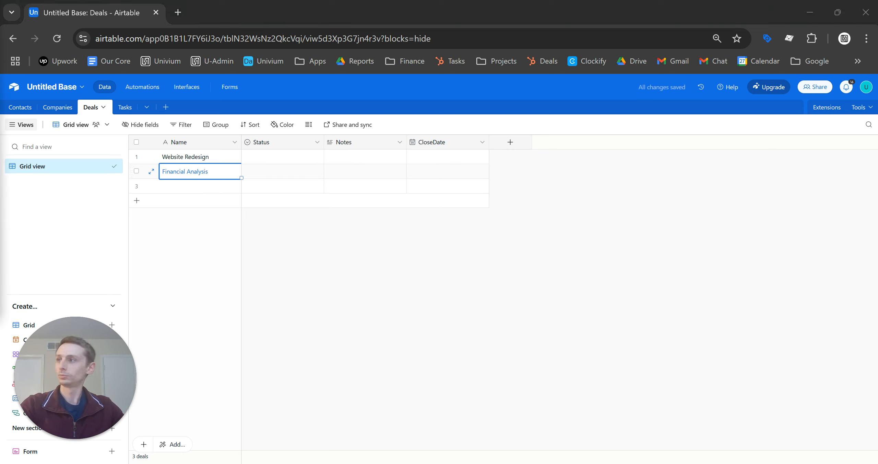
{"action": "left_click", "coordinate": [218, 188]}
{"action": "type", "text": "Software Upgrade"}
{"action": "double_click", "coordinate": [229, 172]}
{"action": "key", "text": "BackSpace"}
{"action": "type", "text": "s"}
{"action": "left_click", "coordinate": [358, 245]}
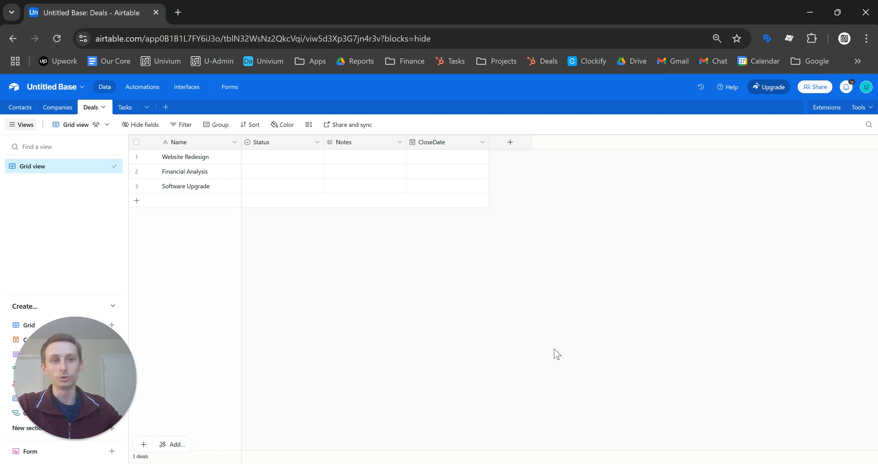
Look through the base's tools and the views, automations and data import options that can be added.
{"action": "left_click", "coordinate": [865, 109]}
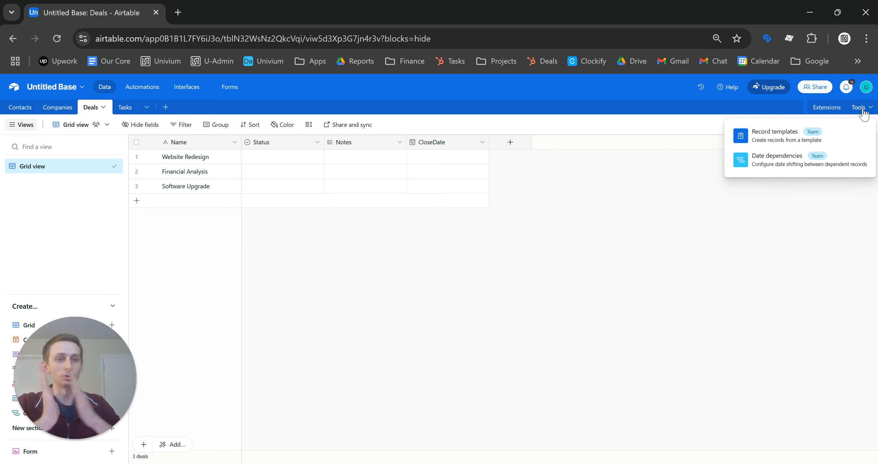
{"action": "left_click", "coordinate": [864, 114]}
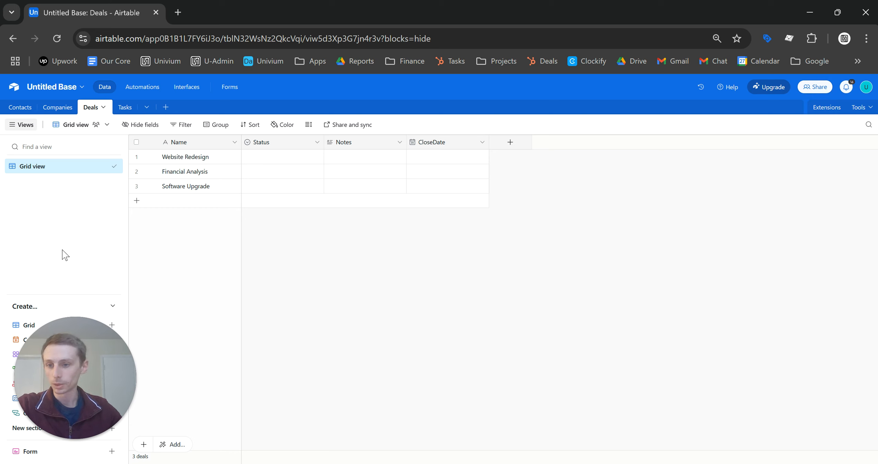
{"action": "left_click", "coordinate": [176, 446]}
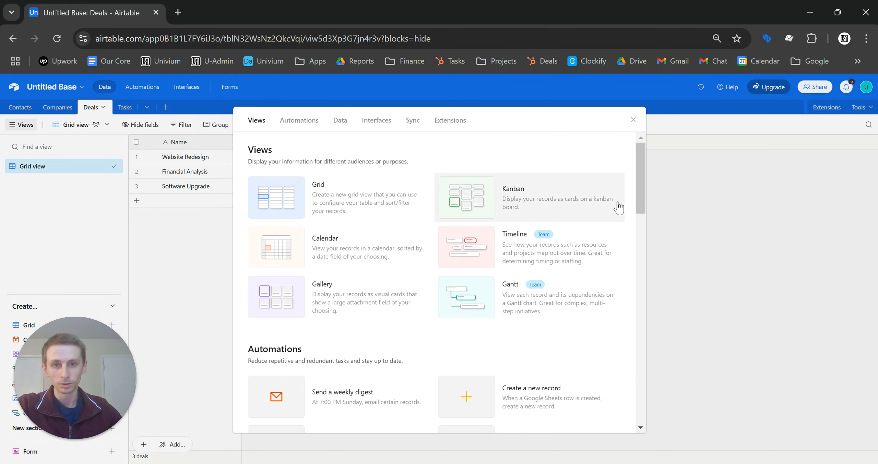
{"action": "scroll", "coordinate": [587, 249], "scroll_direction": "down", "scroll_amount": 10}
{"action": "scroll", "coordinate": [583, 252], "scroll_direction": "down", "scroll_amount": 5}
{"action": "scroll", "coordinate": [583, 252], "scroll_direction": "up", "scroll_amount": 5}
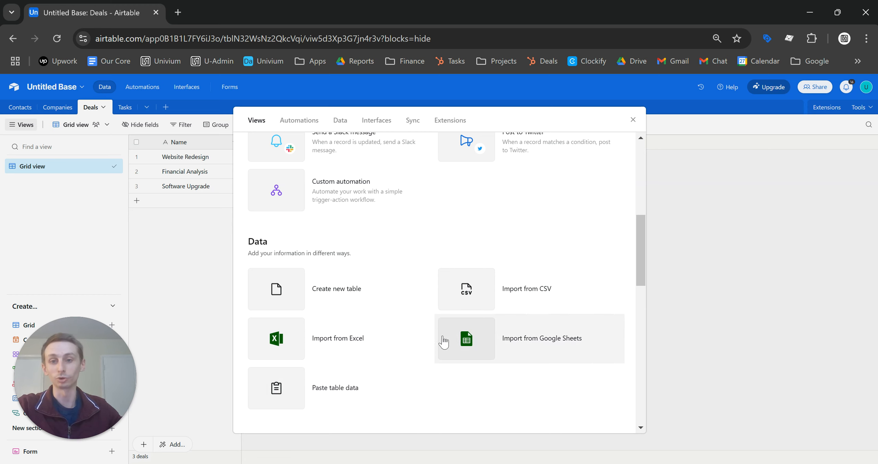
{"action": "left_click", "coordinate": [633, 119]}
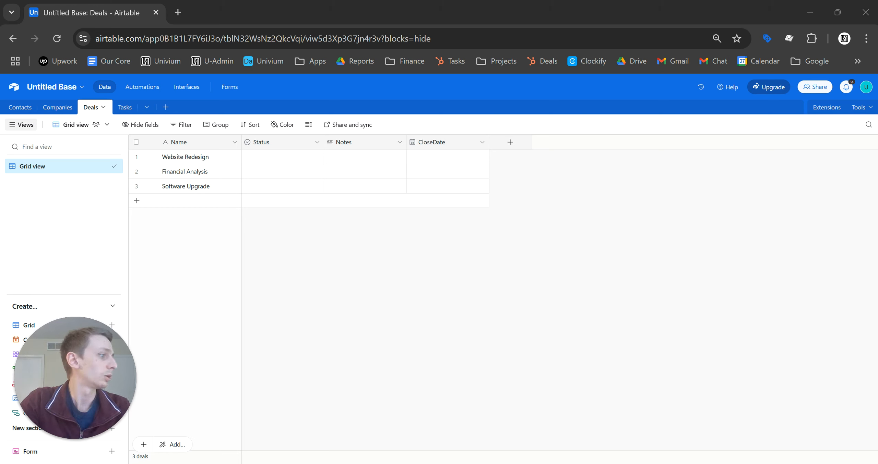
{"action": "mouse_move", "coordinate": [106, 382]}
{"action": "left_mouse_down"}
{"action": "mouse_move", "coordinate": [124, 360]}
{"action": "mouse_move", "coordinate": [92, 386]}
{"action": "left_mouse_up"}
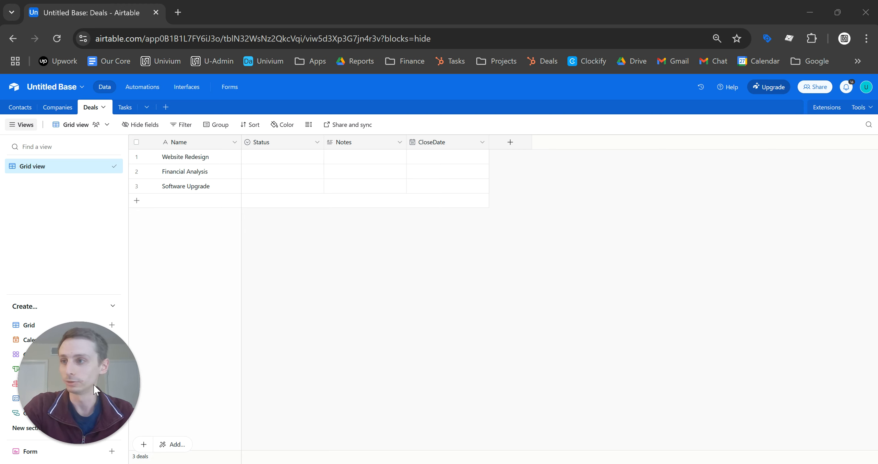
{"action": "mouse_move", "coordinate": [74, 450]}
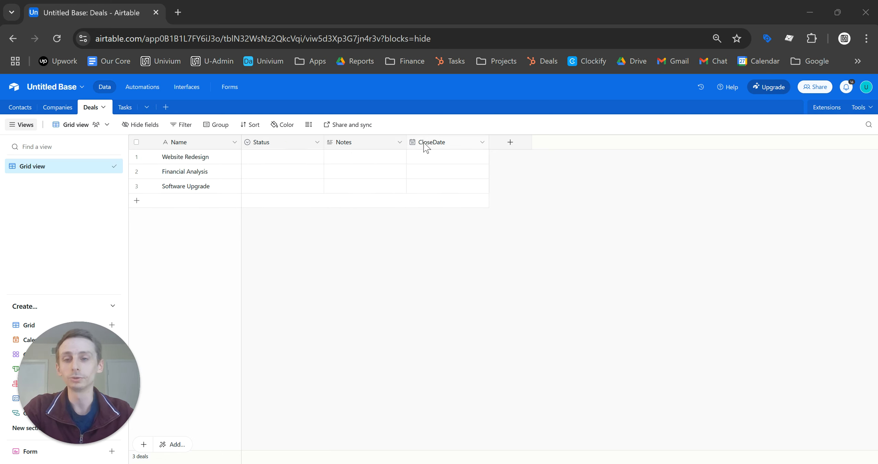
Insert a Currency field named Value directly before the Status field in the Deals table.
{"action": "right_click", "coordinate": [278, 141]}
{"action": "left_click", "coordinate": [306, 205]}
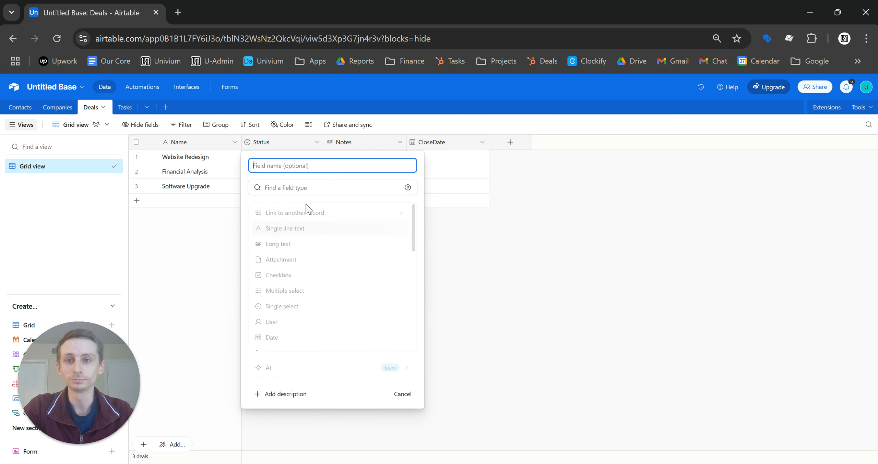
{"action": "left_click", "coordinate": [303, 188]}
{"action": "type", "text": "cu"}
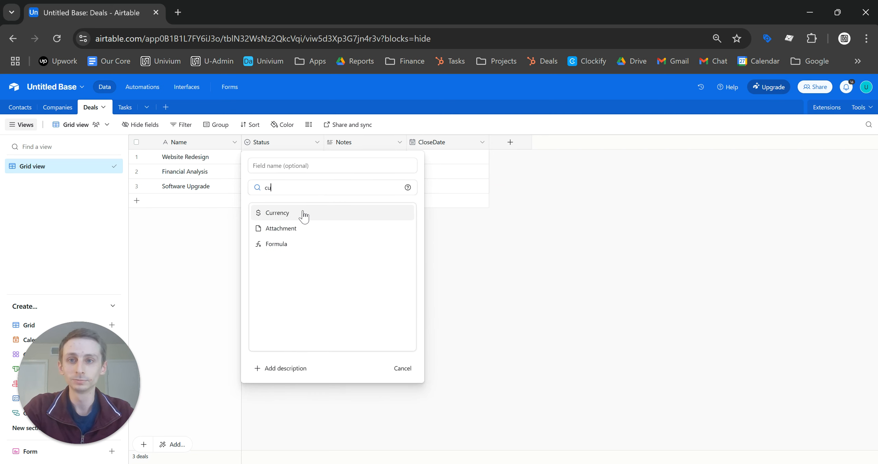
{"action": "left_click", "coordinate": [304, 213]}
{"action": "left_click", "coordinate": [298, 167]}
{"action": "type", "text": "Value"}
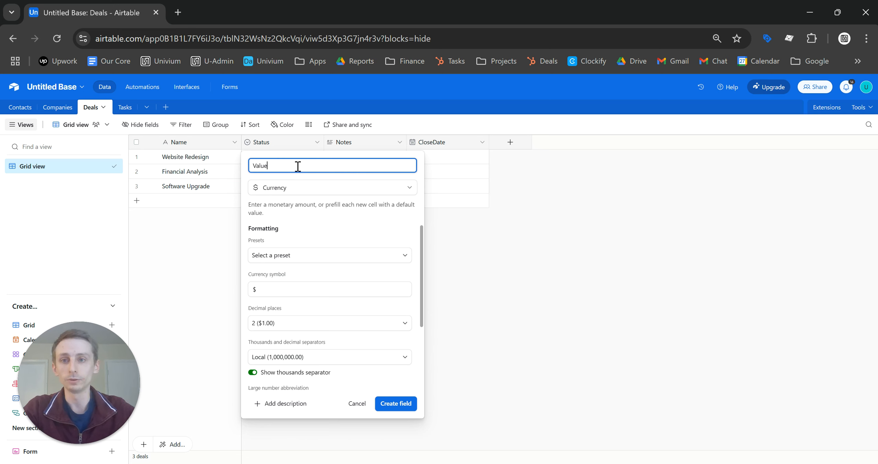
{"action": "left_click", "coordinate": [407, 405]}
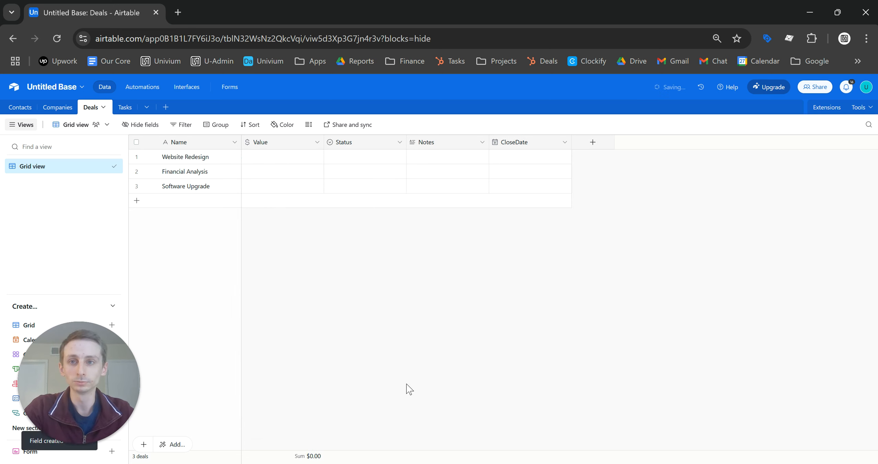
Enter deal values of 1000 for Website Redesign, 2,500 for Financial Analysis and 3000 for Software Upgrade.
{"action": "right_click", "coordinate": [257, 146]}
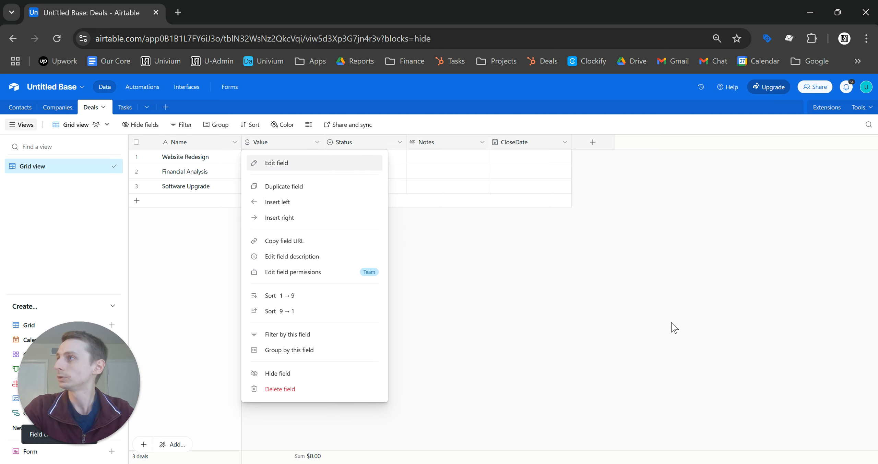
{"action": "left_click", "coordinate": [681, 339]}
{"action": "left_click", "coordinate": [296, 157]}
{"action": "type", "text": "1000"}
{"action": "left_click", "coordinate": [300, 174]}
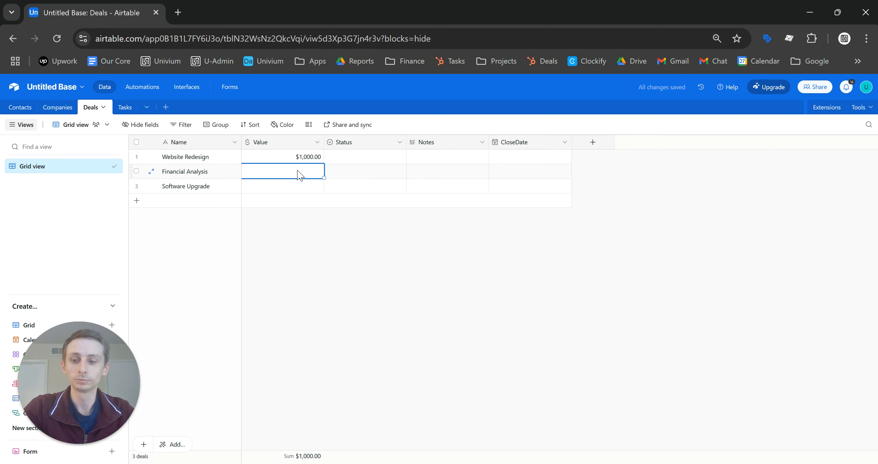
{"action": "type", "text": "2,500"}
{"action": "left_click", "coordinate": [305, 189]}
{"action": "type", "text": "3000"}
{"action": "left_click", "coordinate": [366, 232]}
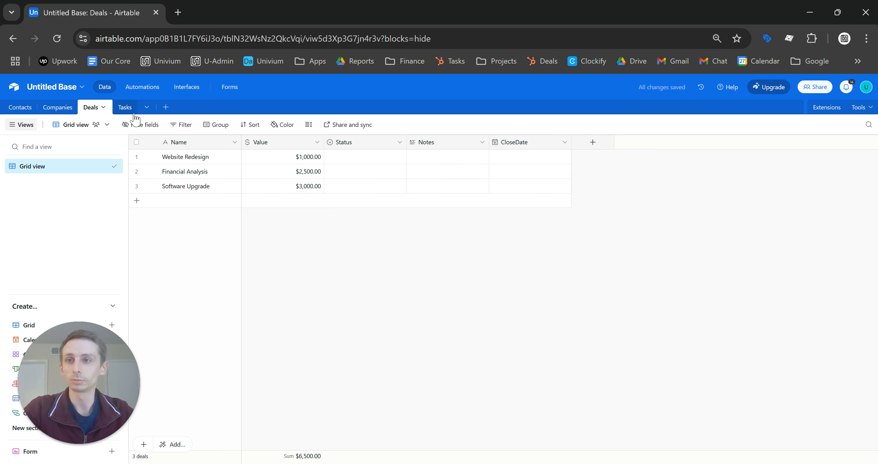
In the Tasks table, edit the Assignee field and change its type to Single select.
{"action": "left_click", "coordinate": [126, 109]}
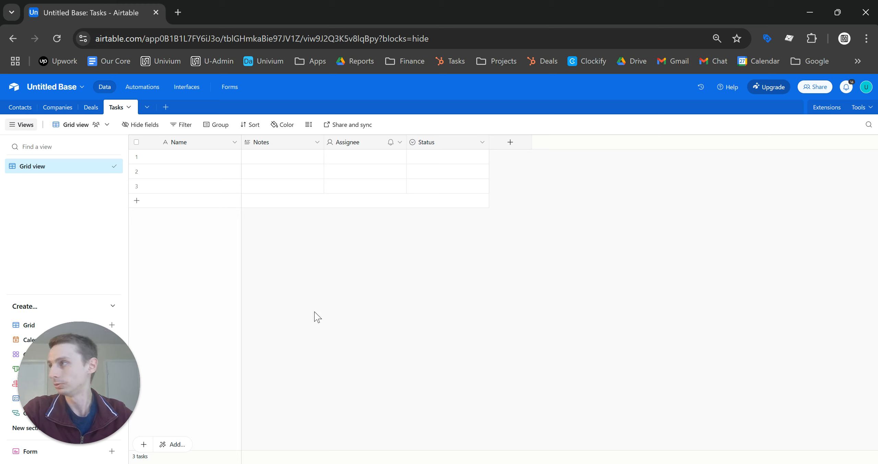
{"action": "left_click", "coordinate": [399, 142]}
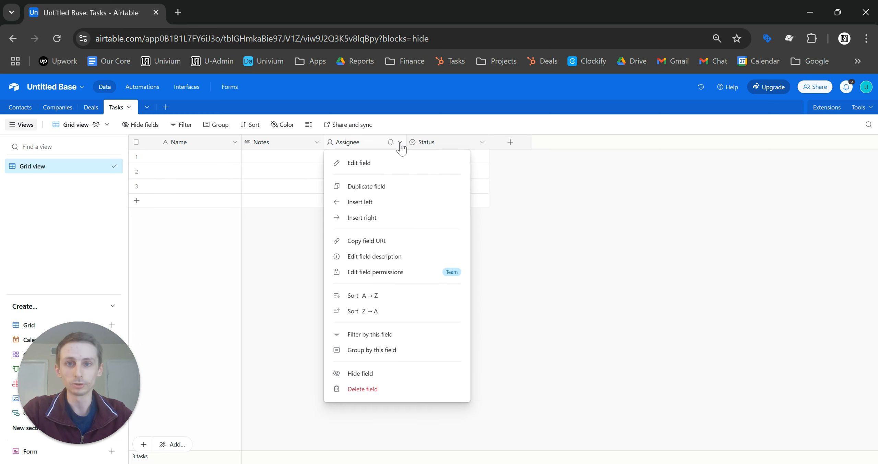
{"action": "left_click", "coordinate": [383, 171]}
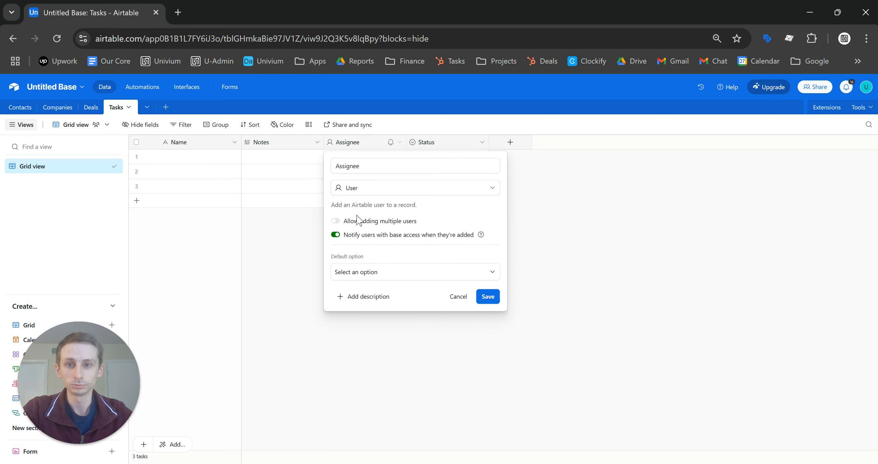
{"action": "left_click", "coordinate": [367, 187]}
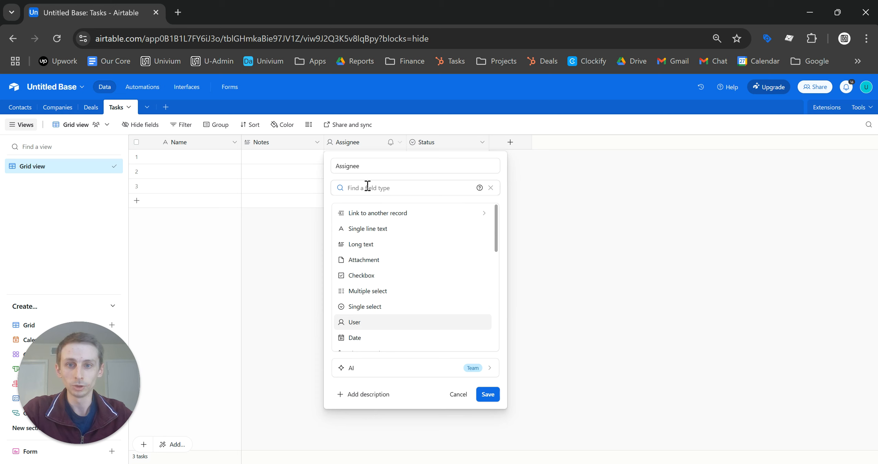
{"action": "type", "text": "s"}
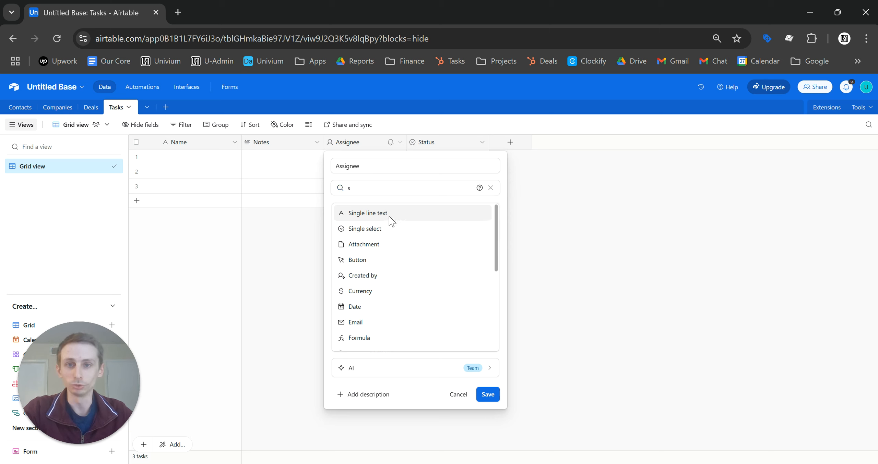
{"action": "left_click", "coordinate": [390, 219]}
{"action": "left_click", "coordinate": [377, 195]}
{"action": "type", "text": "s"}
{"action": "left_click", "coordinate": [382, 229]}
Add three team members' first names as options of the Assignee field and save it.
{"action": "left_click", "coordinate": [381, 322]}
{"action": "left_click", "coordinate": [376, 287]}
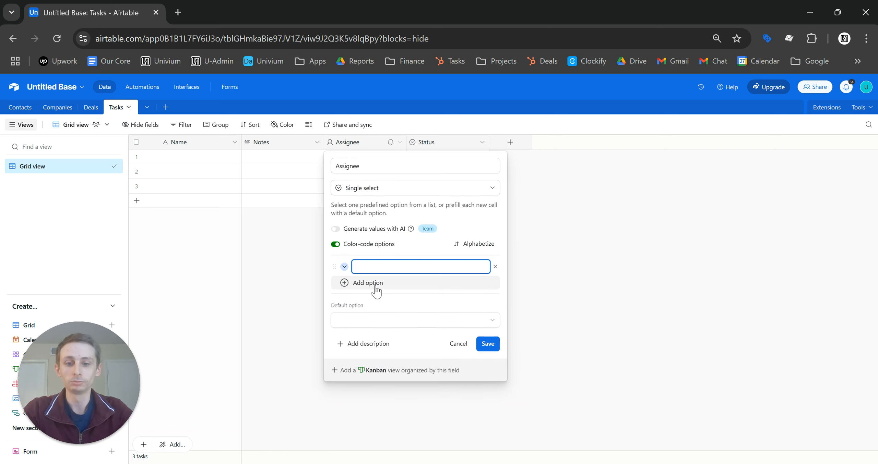
{"action": "type", "text": "Joe"}
{"action": "left_click", "coordinate": [376, 288]}
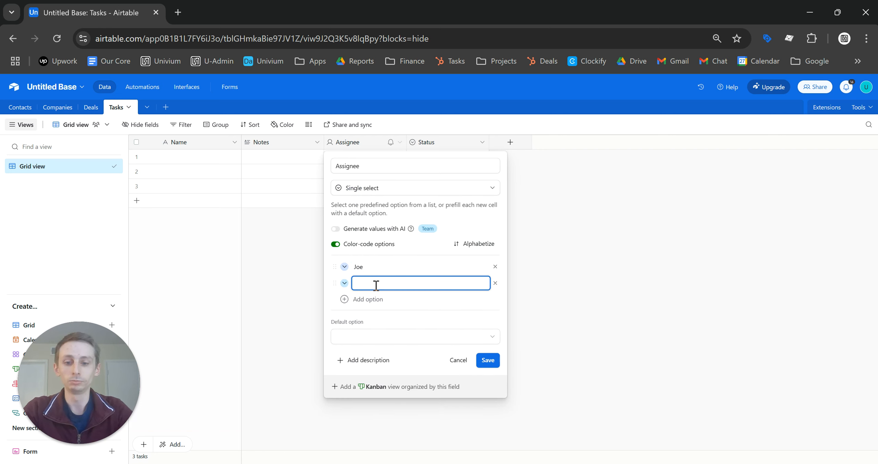
{"action": "type", "text": "Bill"}
{"action": "left_click", "coordinate": [367, 300]}
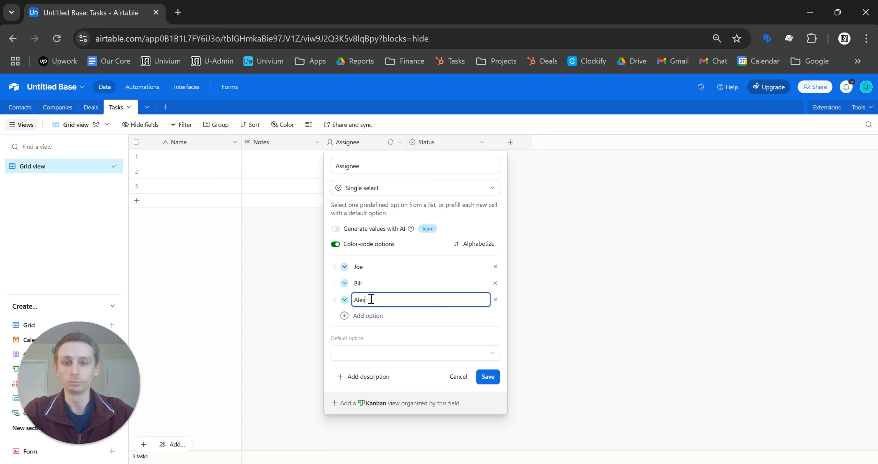
{"action": "left_click", "coordinate": [502, 315]}
{"action": "left_click", "coordinate": [493, 379]}
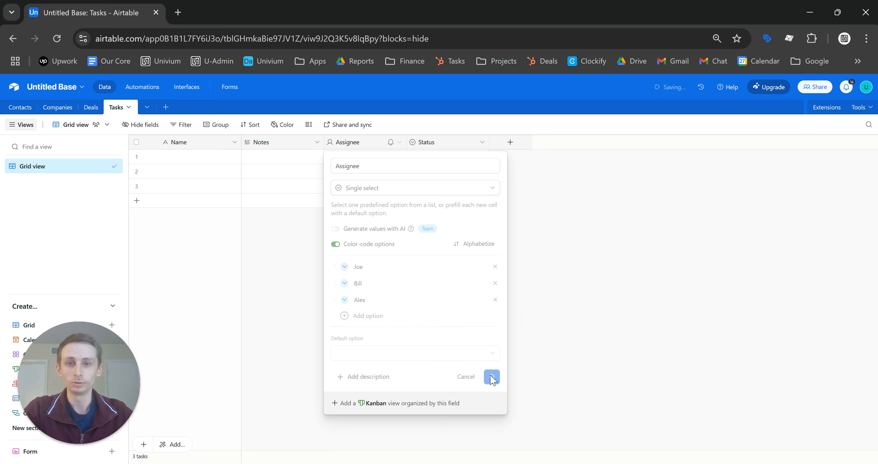
{"action": "left_click", "coordinate": [401, 147]}
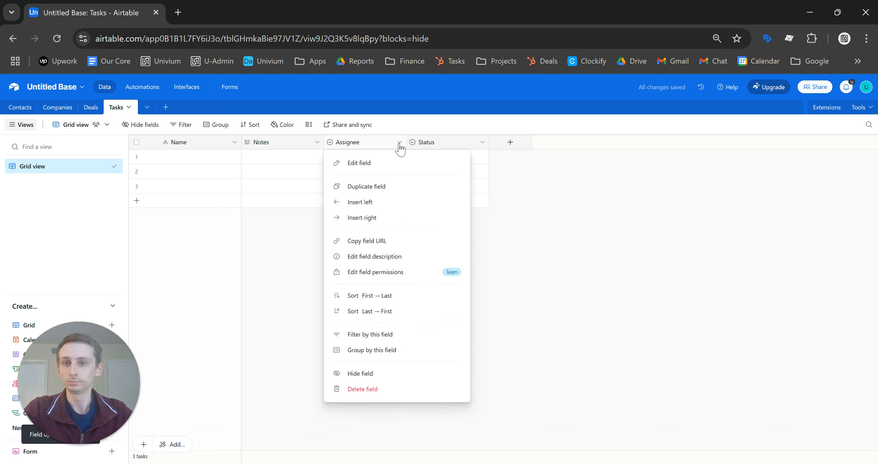
{"action": "left_click", "coordinate": [548, 237]}
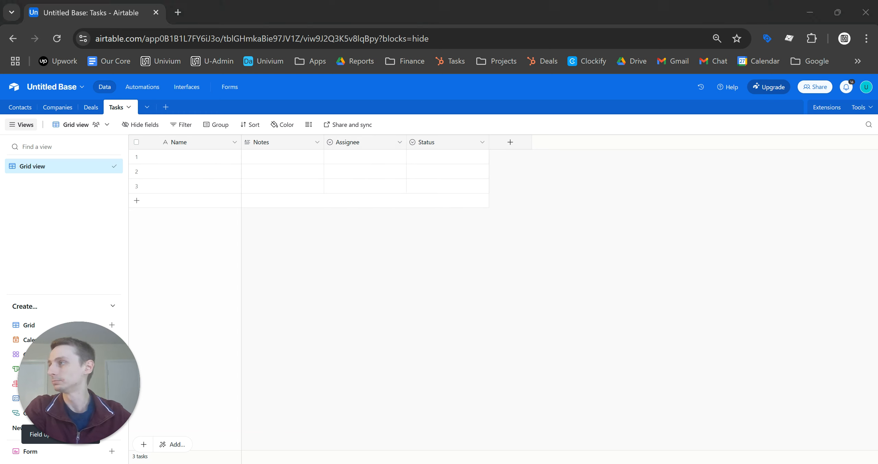
Name the three task records Draft Proposal, Follow Up with Client and Finalize Project Report.
{"action": "left_click", "coordinate": [209, 160]}
{"action": "type", "text": "Draft Proposal"}
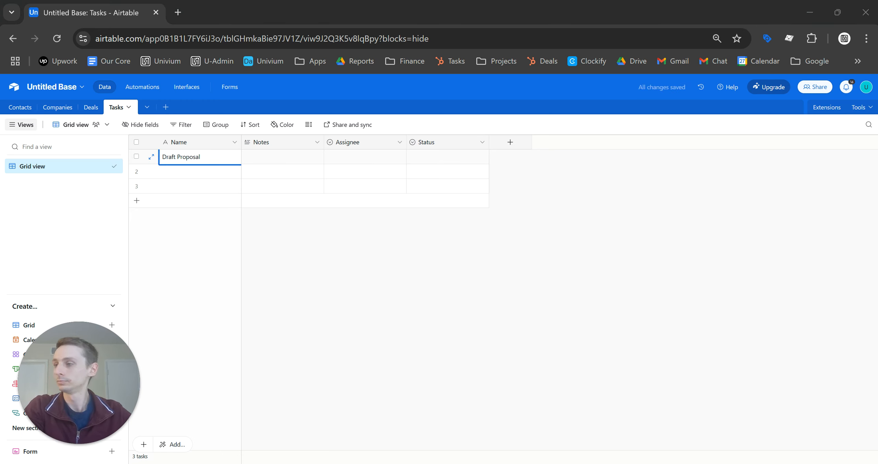
{"action": "left_click", "coordinate": [199, 174]}
{"action": "type", "text": "Follow Up with Client"}
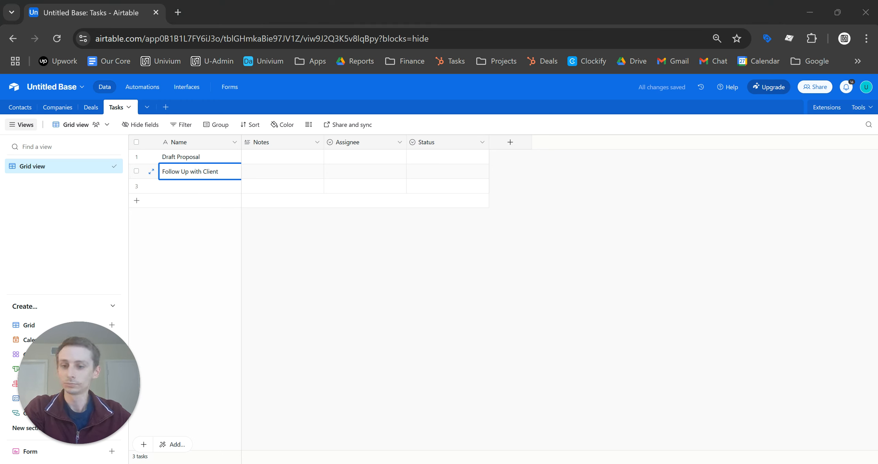
{"action": "left_click", "coordinate": [198, 187]}
{"action": "type", "text": "Finalize Project Report"}
{"action": "left_click", "coordinate": [366, 228]}
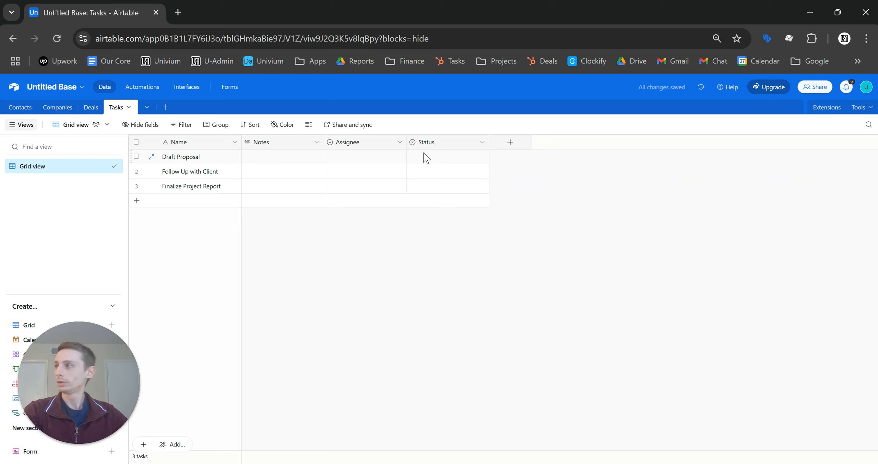
Add a Date field named DueDate after the Status field in the Tasks table, with time included.
{"action": "left_click", "coordinate": [505, 142]}
{"action": "type", "text": "d"}
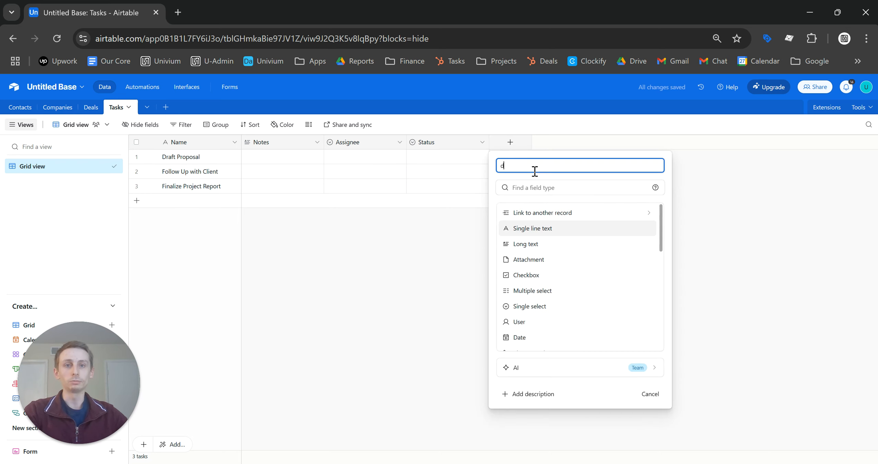
{"action": "key", "text": "BackSpace"}
{"action": "type", "text": "DueDate"}
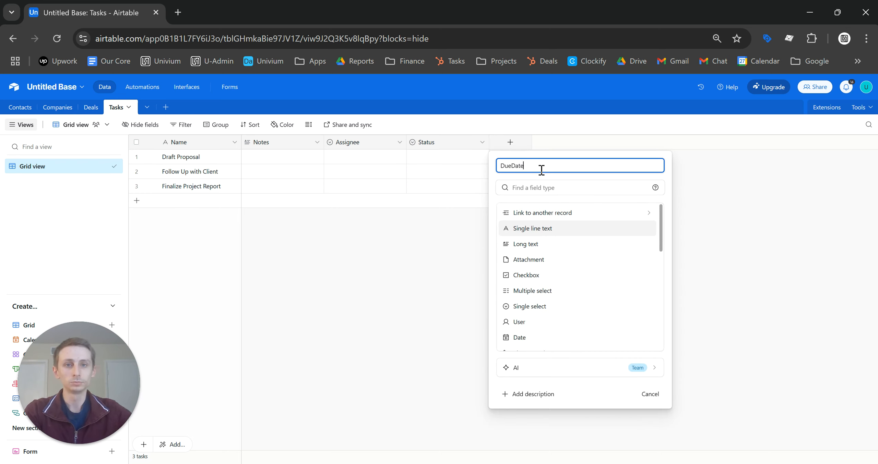
{"action": "left_click", "coordinate": [593, 187]}
{"action": "type", "text": "date"}
{"action": "left_click", "coordinate": [565, 213]}
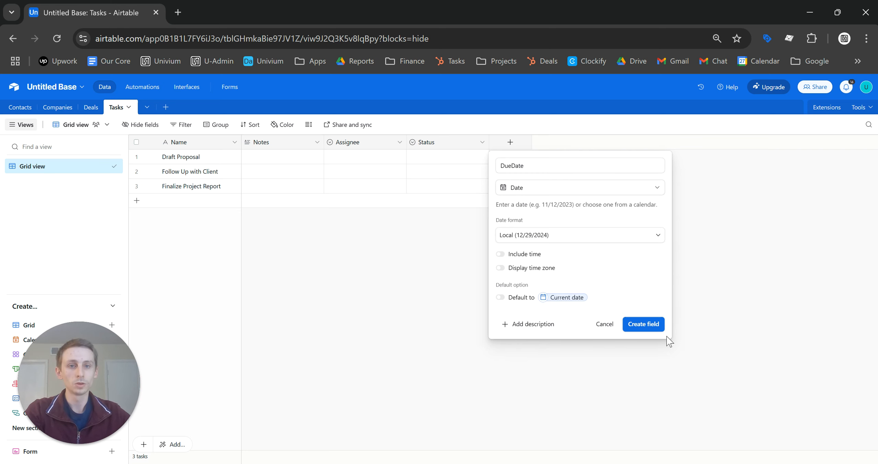
{"action": "left_click", "coordinate": [504, 255]}
{"action": "left_click", "coordinate": [658, 377]}
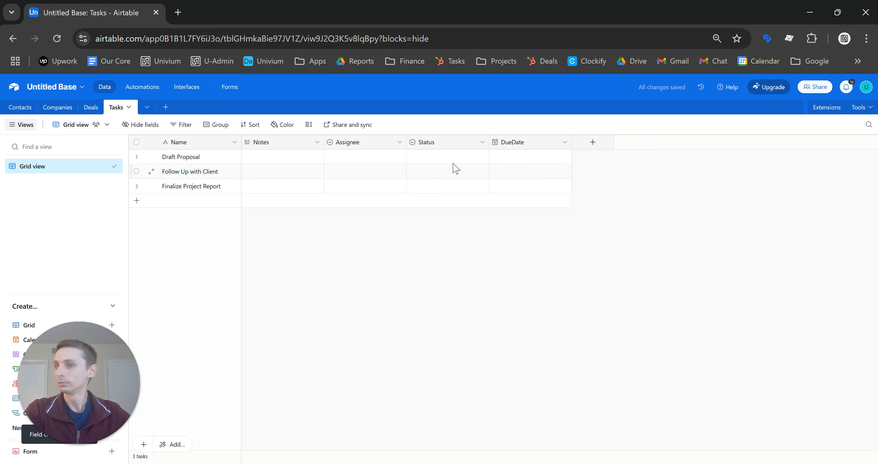
Start a new field named Priority after DueDate and set its type to Single select.
{"action": "left_click", "coordinate": [600, 146]}
{"action": "type", "text": "Pr"}
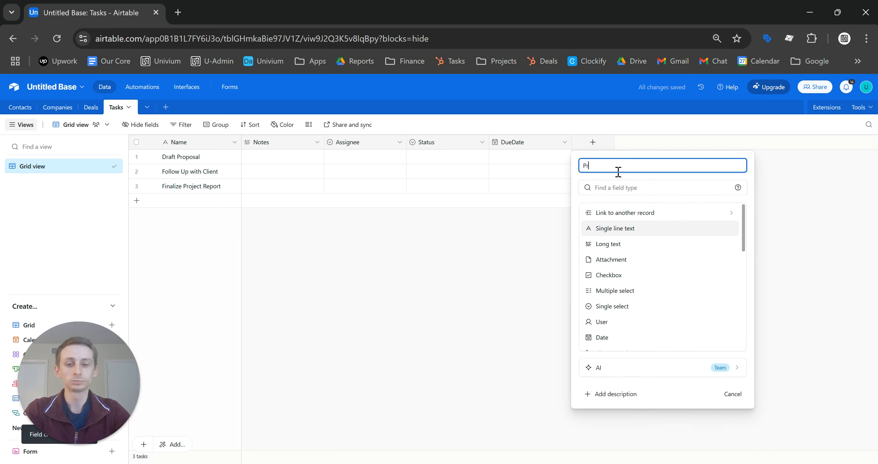
{"action": "type", "text": "iority"}
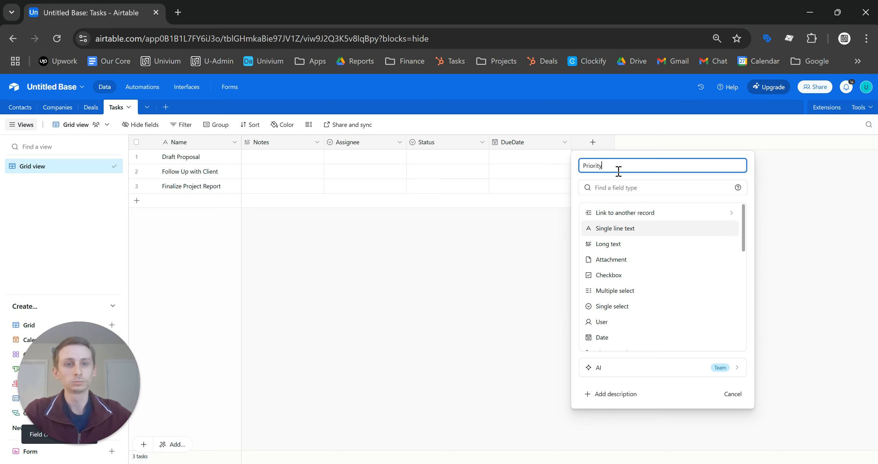
{"action": "left_click", "coordinate": [627, 188]}
{"action": "left_click", "coordinate": [633, 220]}
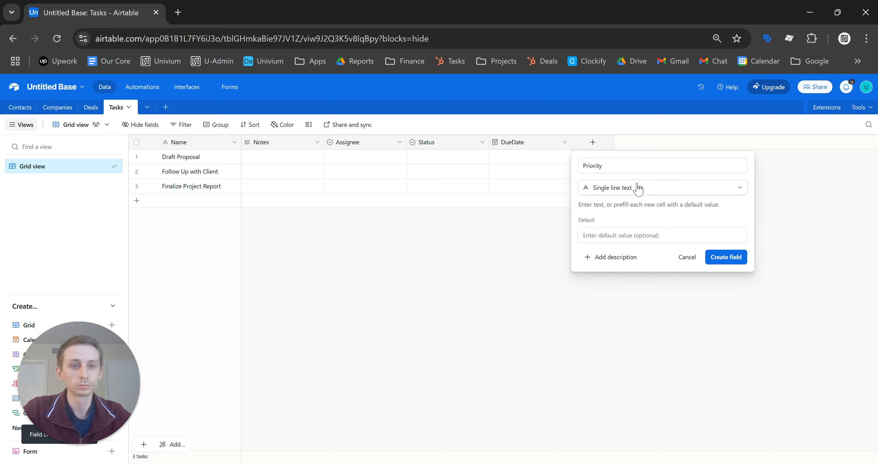
{"action": "left_click", "coordinate": [637, 188]}
{"action": "type", "text": "s"}
{"action": "left_click", "coordinate": [642, 226]}
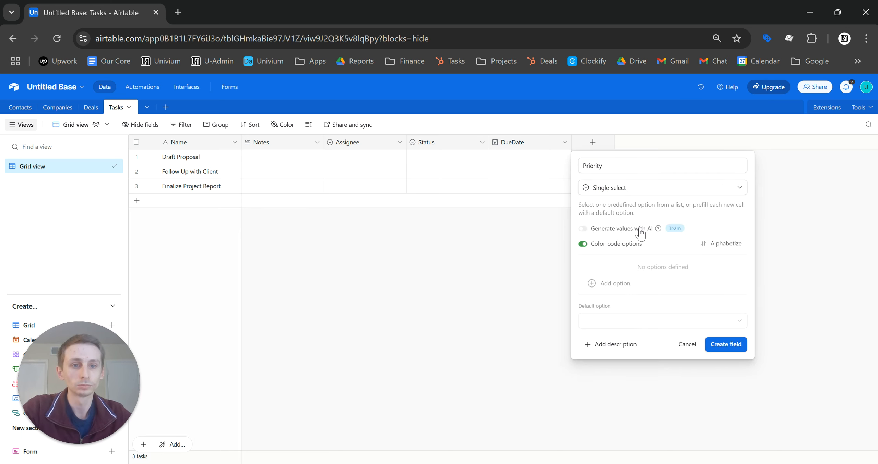
Add Low, Medium and High as the options of the Priority field.
{"action": "left_click", "coordinate": [614, 285]}
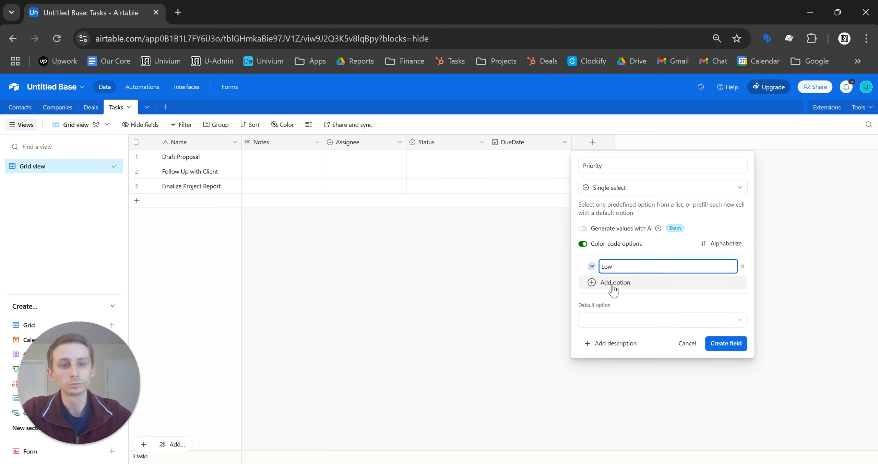
{"action": "left_click", "coordinate": [613, 288]}
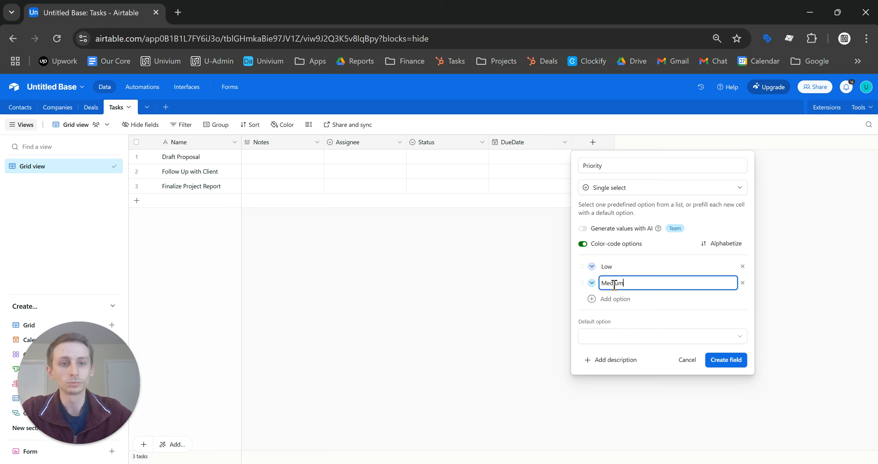
{"action": "left_click", "coordinate": [607, 299]}
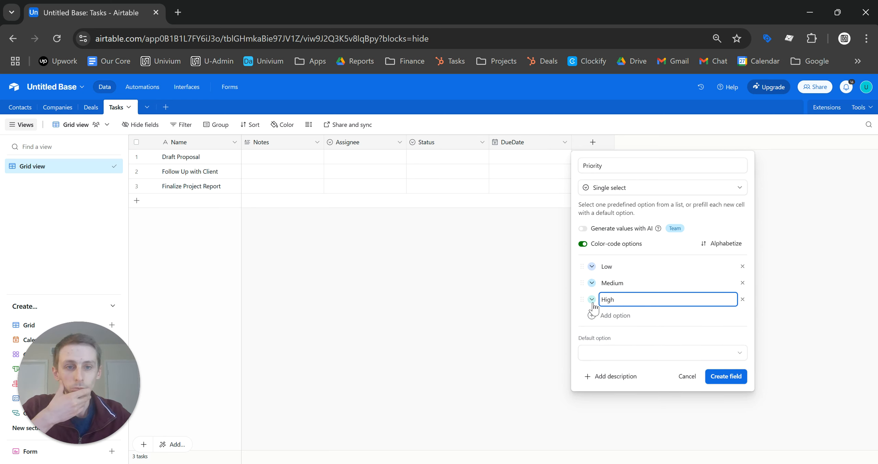
Color the Low option green, Medium yellow and High light red, and create the Priority field.
{"action": "left_click", "coordinate": [592, 300]}
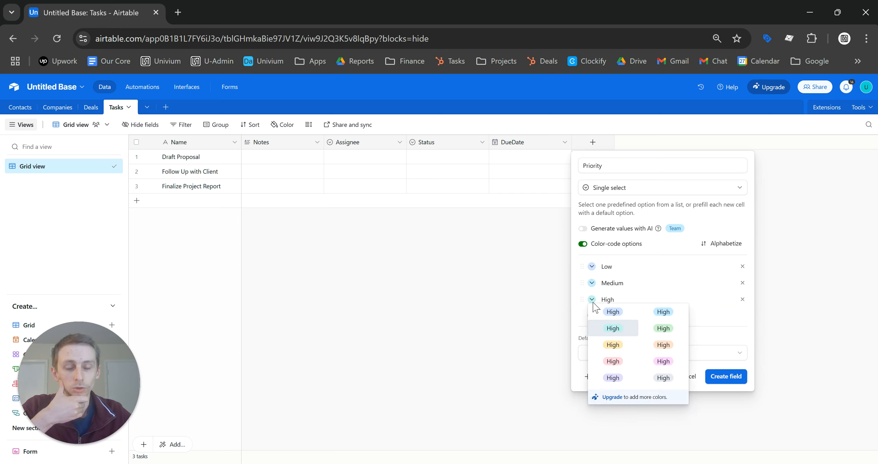
{"action": "left_click", "coordinate": [591, 267]}
{"action": "left_click", "coordinate": [663, 295]}
{"action": "left_click", "coordinate": [592, 283]}
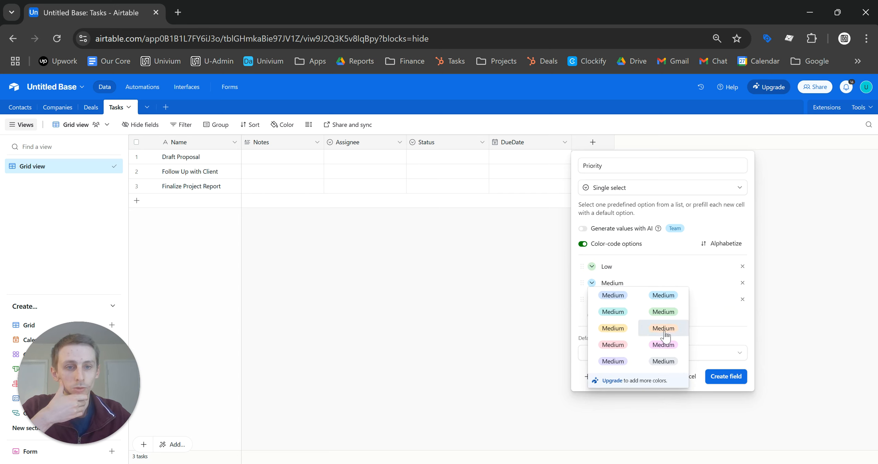
{"action": "left_click", "coordinate": [614, 330]}
{"action": "left_click", "coordinate": [592, 300]}
{"action": "left_click", "coordinate": [623, 365]}
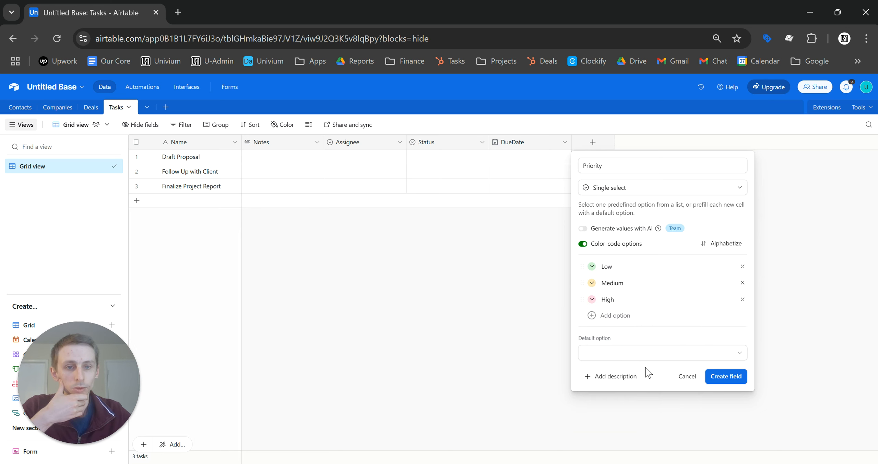
{"action": "left_click", "coordinate": [732, 385]}
Reopen the Priority field's settings in the Tasks table and close them.
{"action": "left_click", "coordinate": [647, 143]}
{"action": "left_click", "coordinate": [635, 165]}
{"action": "left_click", "coordinate": [534, 354]}
{"action": "left_click", "coordinate": [585, 406]}
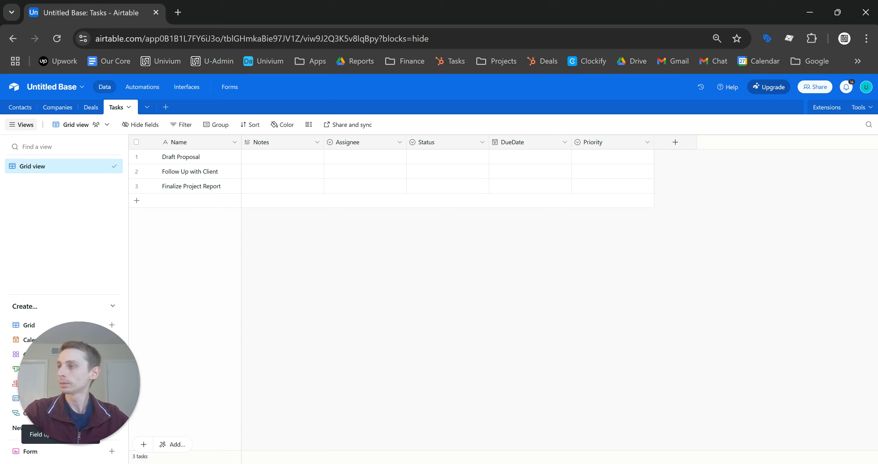
In the Companies table, add a field after Status that links to multiple records in the Deals table.
{"action": "left_click", "coordinate": [21, 109]}
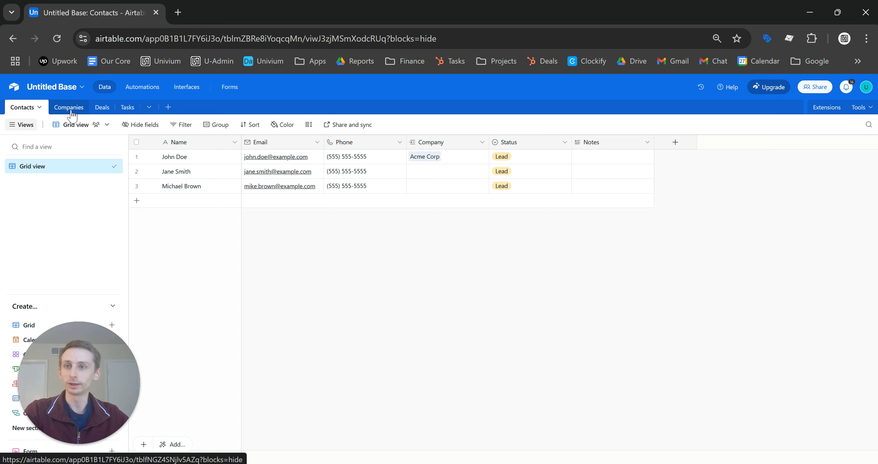
{"action": "left_click", "coordinate": [70, 109]}
{"action": "left_click", "coordinate": [597, 146]}
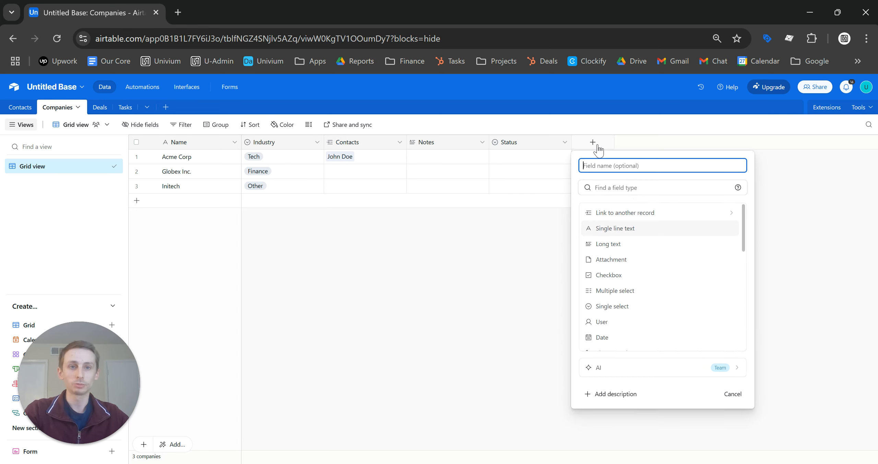
{"action": "left_click", "coordinate": [634, 190]}
{"action": "type", "text": "dea"}
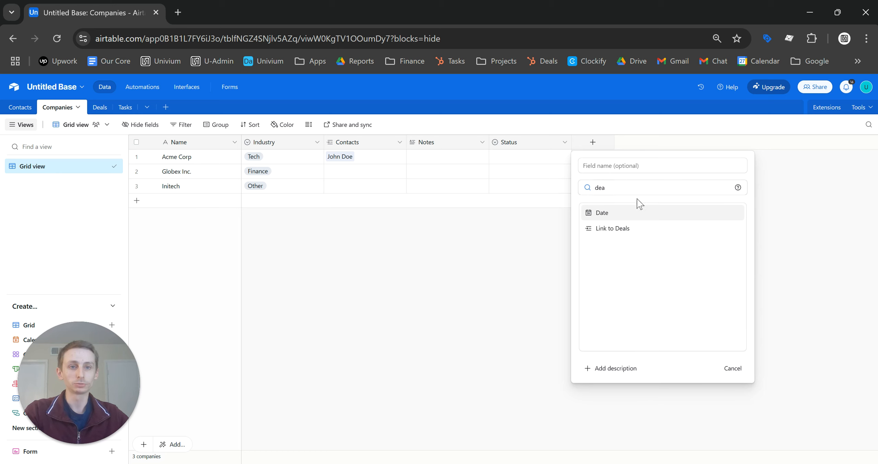
{"action": "key", "text": "BackSpace"}
{"action": "key", "text": "BackSpace"}
{"action": "key", "text": "BackSpace"}
{"action": "type", "text": "linke"}
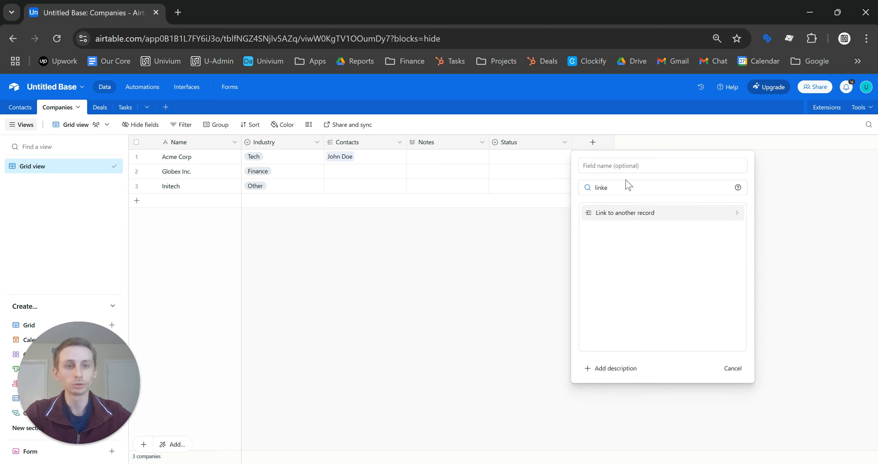
{"action": "left_click", "coordinate": [638, 212]}
{"action": "type", "text": "dea"}
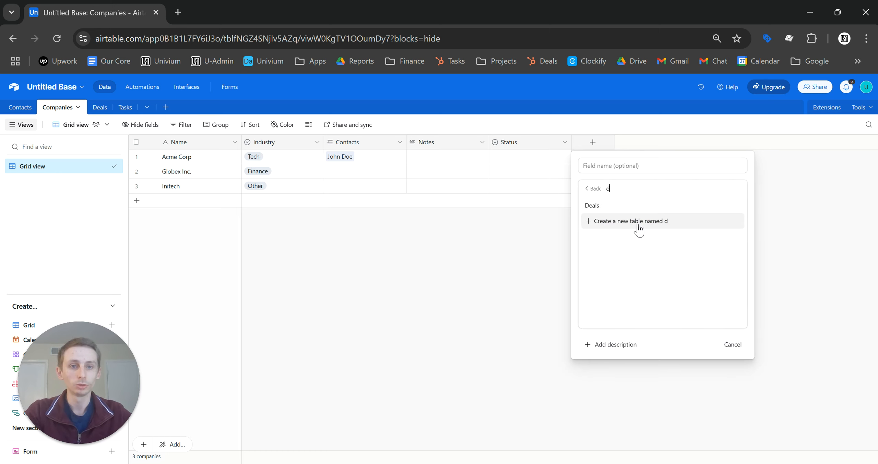
{"action": "left_click", "coordinate": [618, 204]}
{"action": "left_click", "coordinate": [725, 276]}
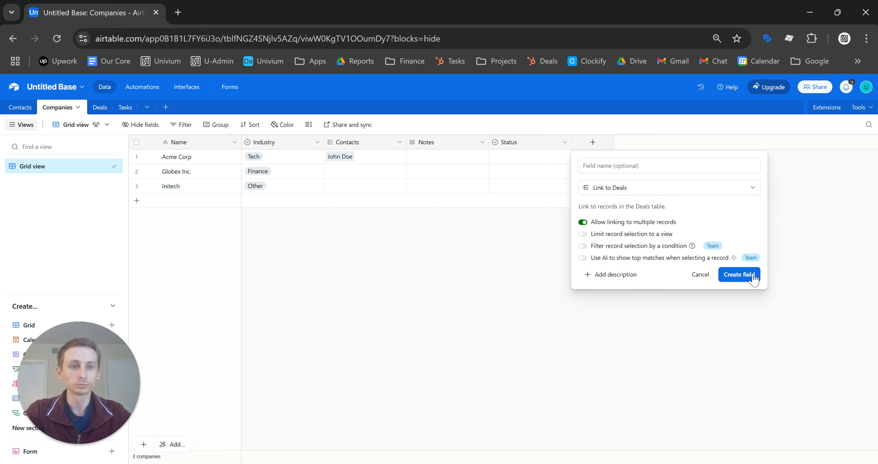
{"action": "left_click", "coordinate": [509, 394]}
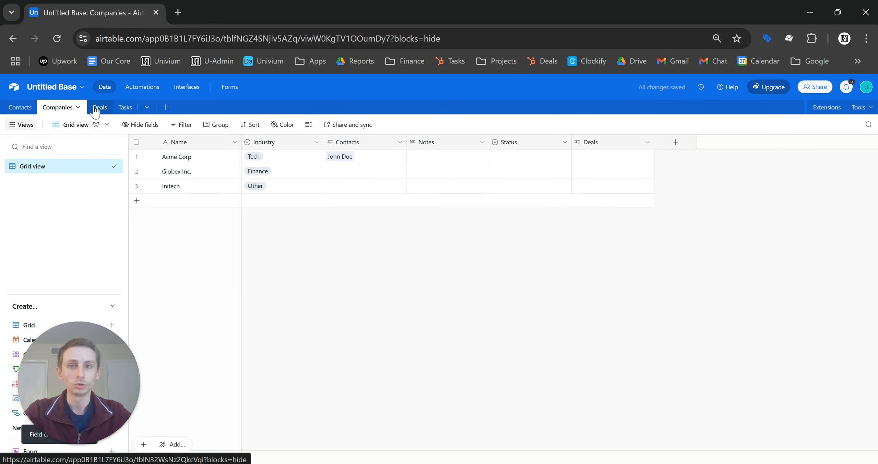
Move the Contacts field between Status and Deals in the Companies table, and open the Deals table.
{"action": "mouse_move", "coordinate": [606, 145]}
{"action": "left_mouse_down"}
{"action": "mouse_move", "coordinate": [496, 145]}
{"action": "mouse_move", "coordinate": [628, 150]}
{"action": "mouse_move", "coordinate": [620, 147]}
{"action": "left_mouse_up"}
{"action": "left_click_drag", "start_coordinate": [384, 143], "coordinate": [570, 142]}
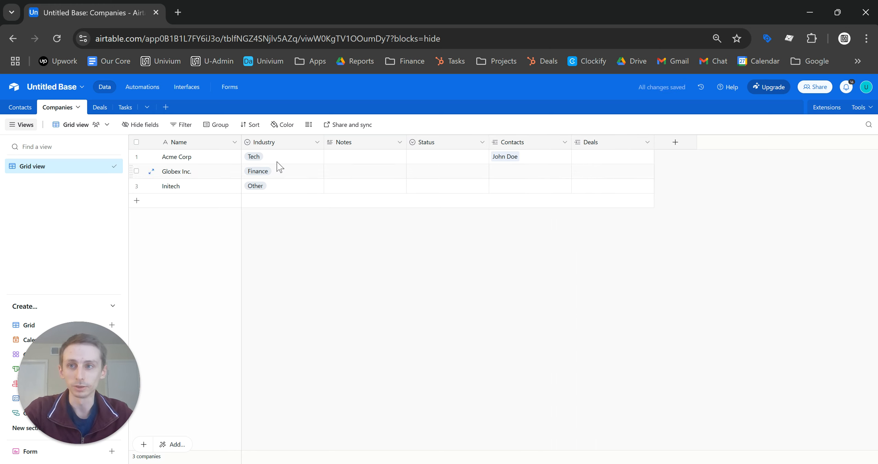
{"action": "left_click", "coordinate": [99, 108]}
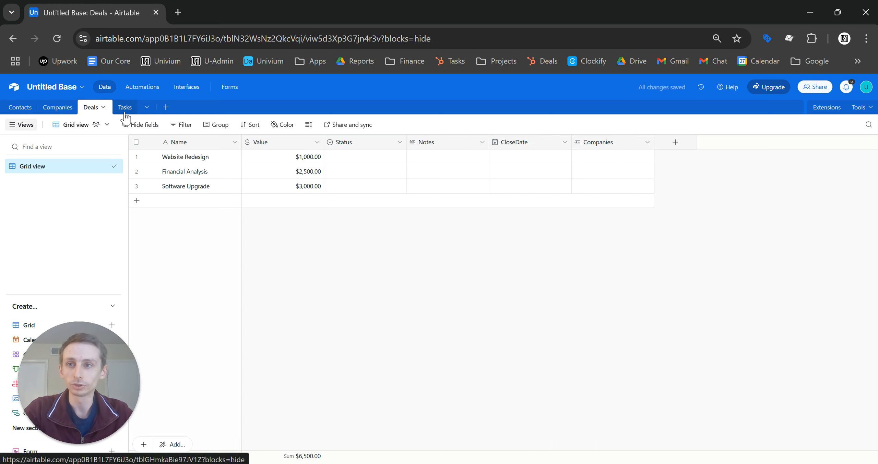
Rename the base as Test CRM.
{"action": "left_click", "coordinate": [53, 89]}
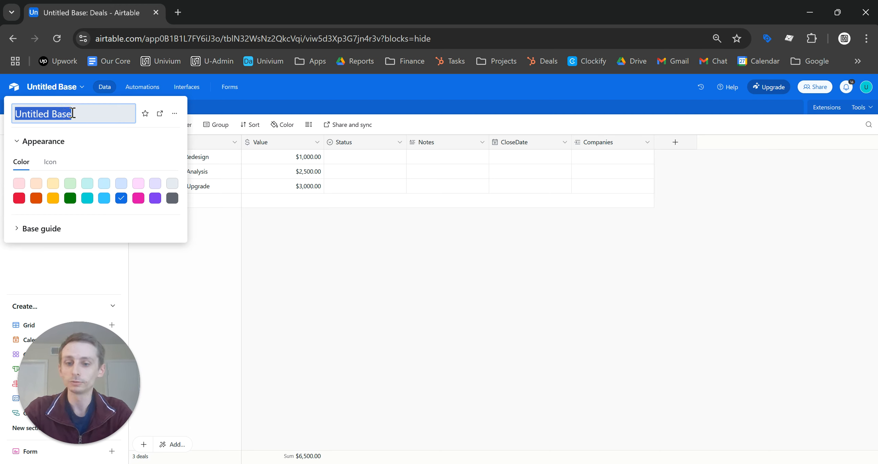
{"action": "type", "text": "Test CRM"}
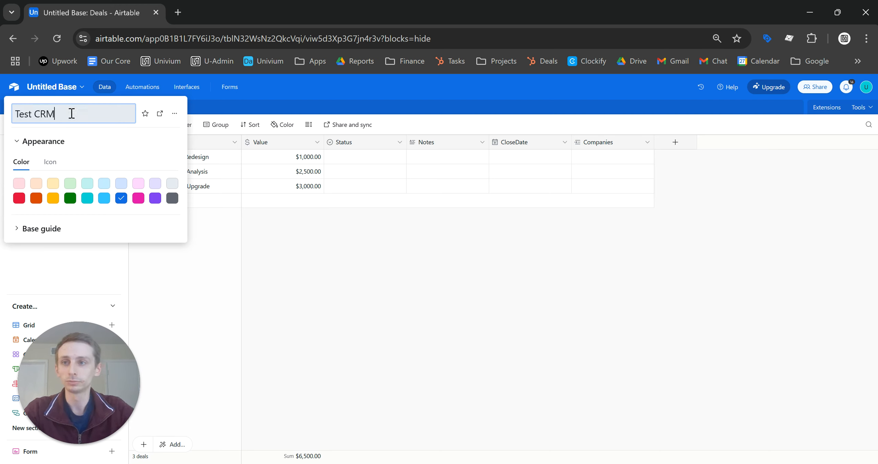
{"action": "left_click", "coordinate": [425, 355]}
Try pink and purple as the base's color and set it back to blue.
{"action": "left_click", "coordinate": [59, 92]}
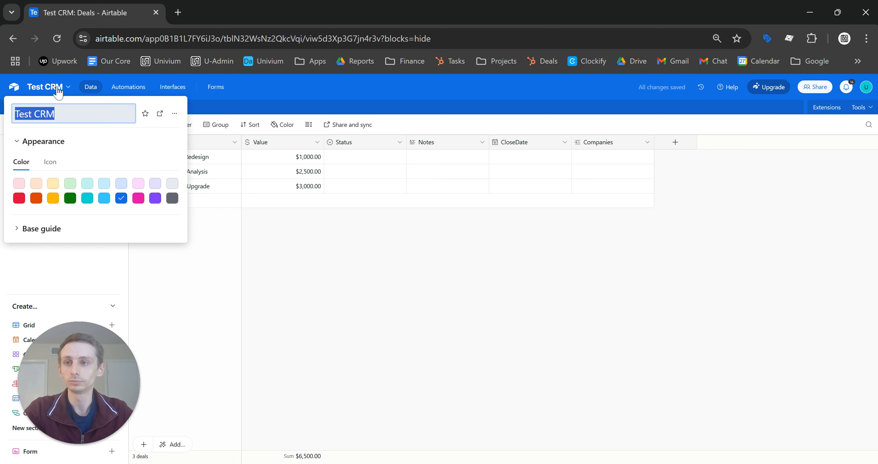
{"action": "left_click", "coordinate": [138, 198]}
{"action": "left_click", "coordinate": [155, 198]}
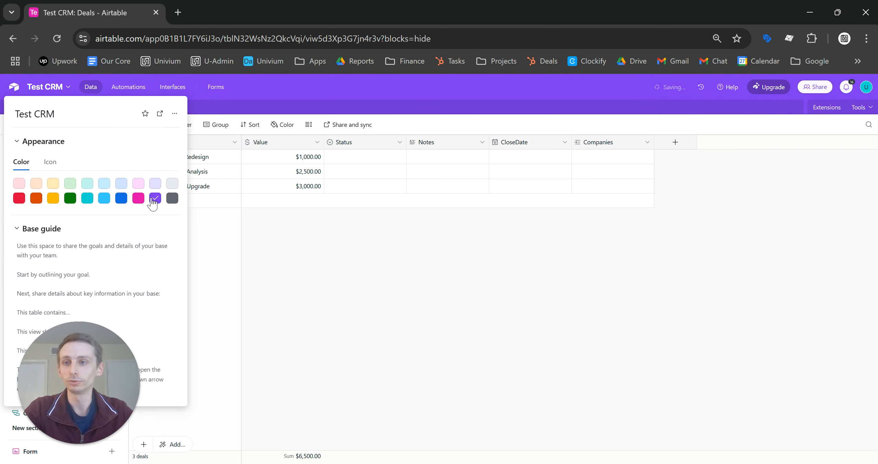
{"action": "left_click", "coordinate": [121, 198]}
{"action": "left_click", "coordinate": [355, 245]}
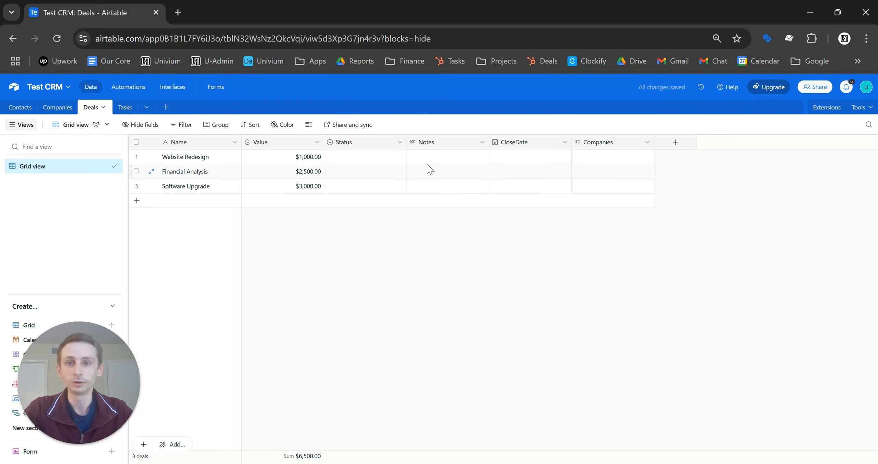
Start a new field in the Tasks table named Deals and search the field types for a link to that table.
{"action": "left_click", "coordinate": [121, 112]}
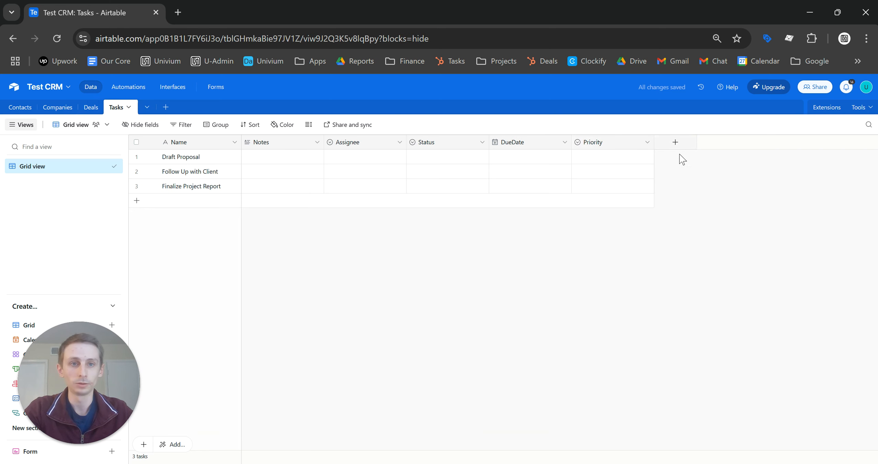
{"action": "left_click", "coordinate": [675, 143]}
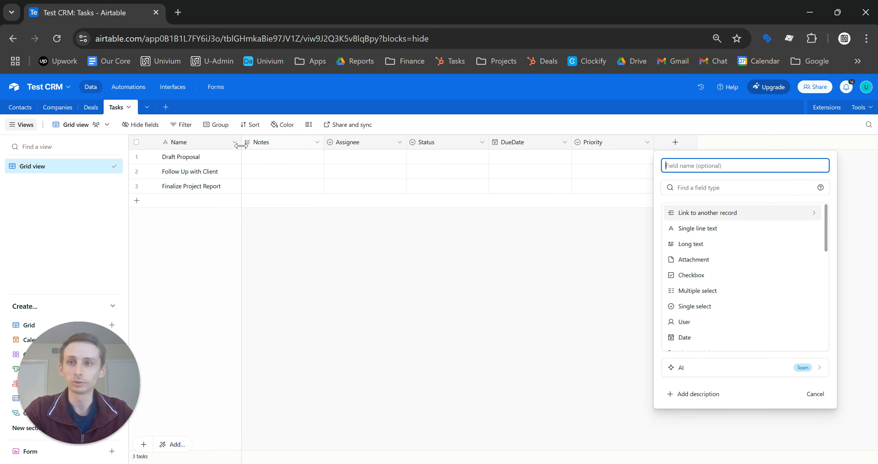
{"action": "left_click", "coordinate": [710, 187]}
{"action": "type", "text": "dea"}
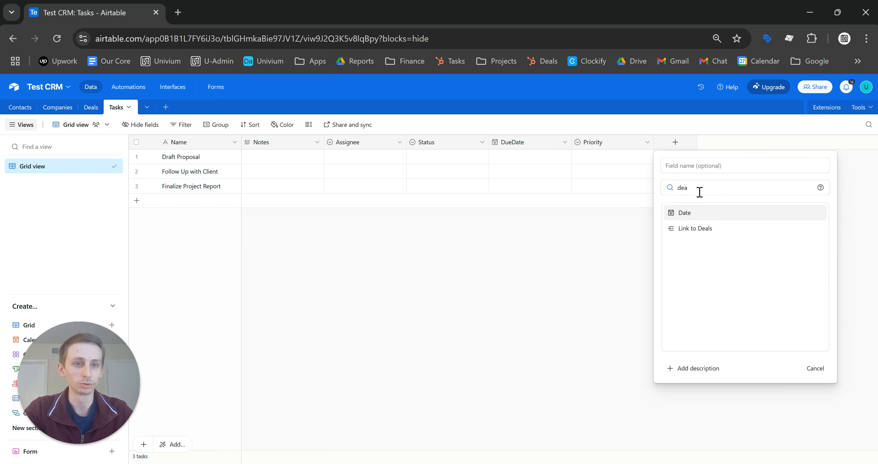
{"action": "left_click", "coordinate": [702, 166]}
{"action": "type", "text": "Dea"}
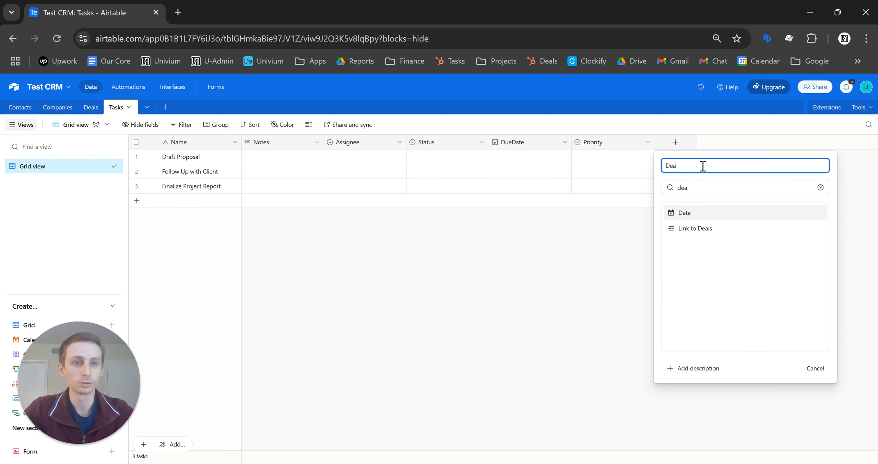
{"action": "key", "text": "BackSpace"}
{"action": "type", "text": "aks"}
{"action": "key", "text": "BackSpace"}
{"action": "key", "text": "BackSpace"}
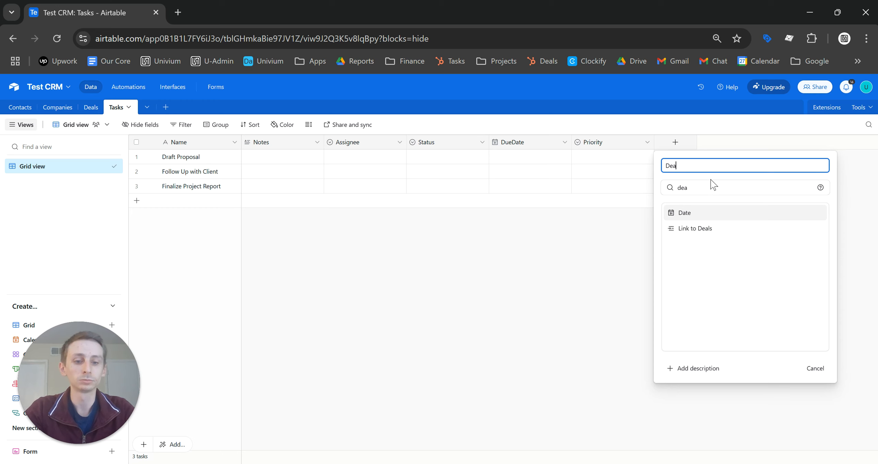
Create the Deals field as a link to a single record in the Deals table, without adding lookup fields.
{"action": "left_click", "coordinate": [711, 190]}
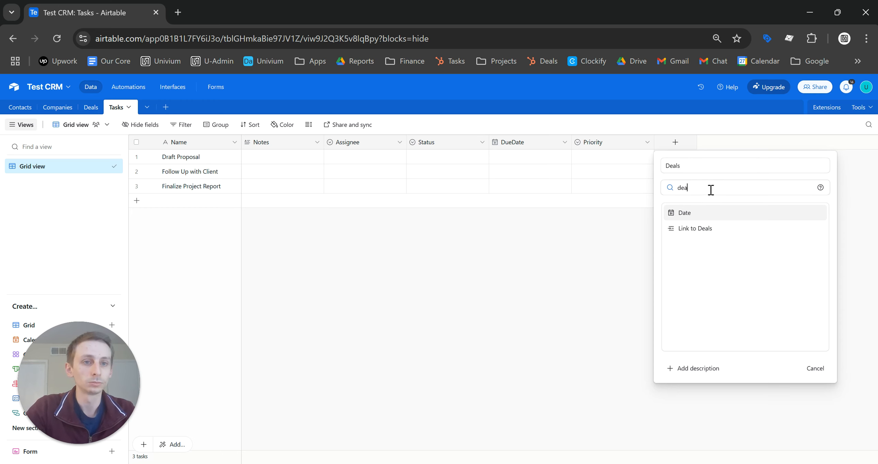
{"action": "double_click", "coordinate": [737, 188]}
{"action": "type", "text": "d"}
{"action": "key", "text": "BackSpace"}
{"action": "type", "text": "deal"}
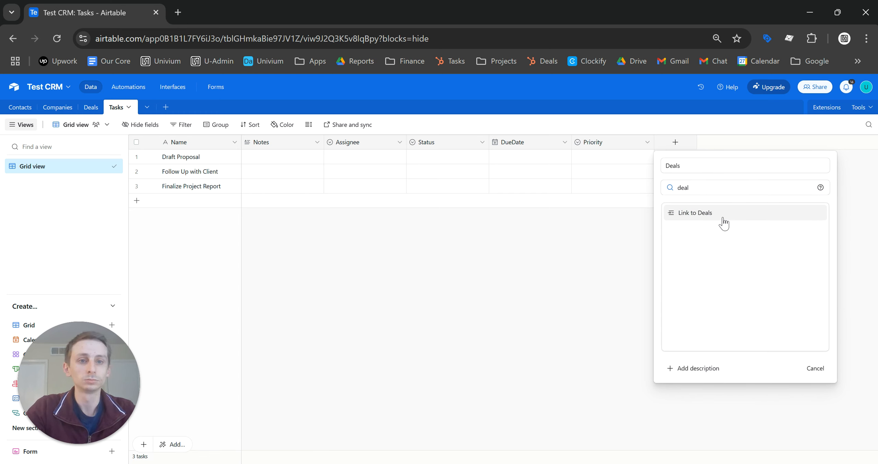
{"action": "left_click", "coordinate": [723, 218]}
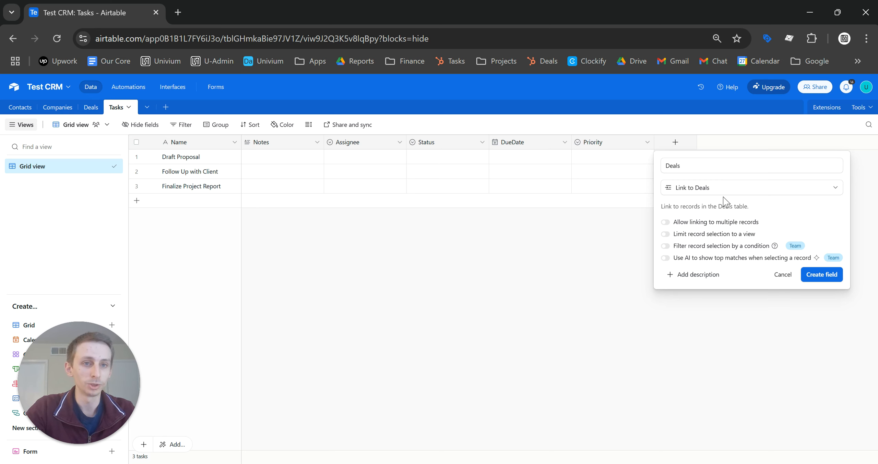
{"action": "left_click", "coordinate": [819, 276]}
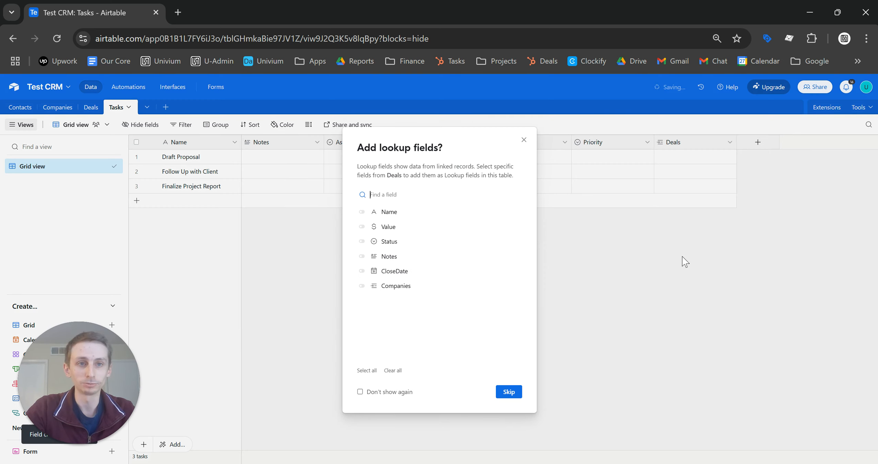
{"action": "left_click", "coordinate": [511, 394]}
Add a Companies field to the Tasks table that links to a single record in the Companies table, without lookup fields.
{"action": "left_click", "coordinate": [759, 143]}
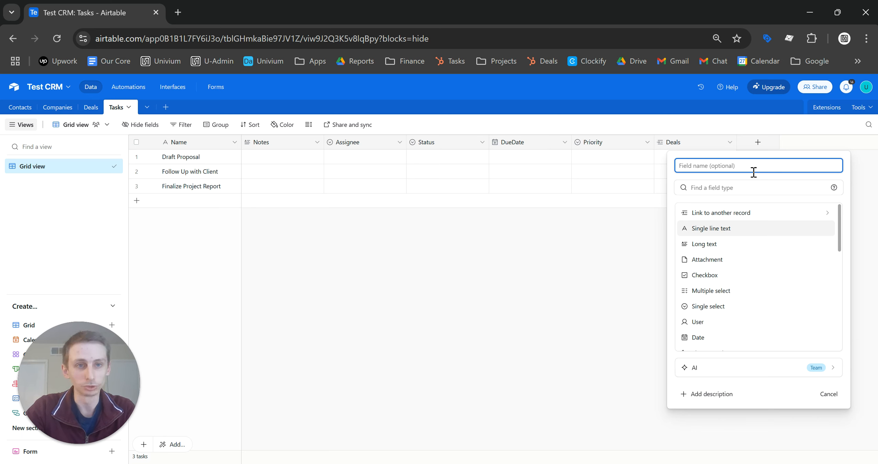
{"action": "type", "text": "Compan"}
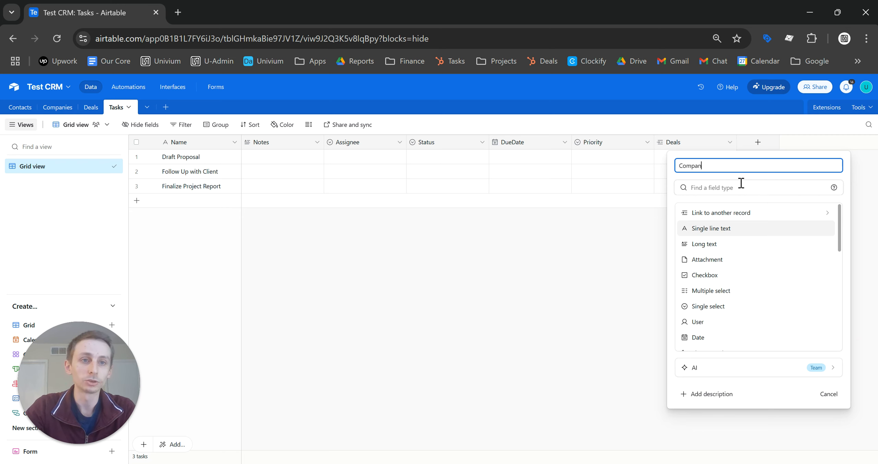
{"action": "left_click", "coordinate": [741, 183]}
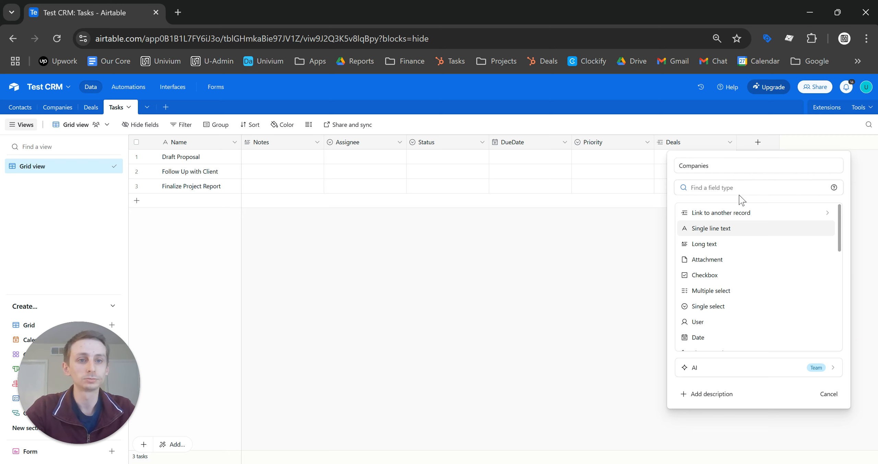
{"action": "left_click", "coordinate": [742, 213]}
{"action": "left_click", "coordinate": [736, 221]}
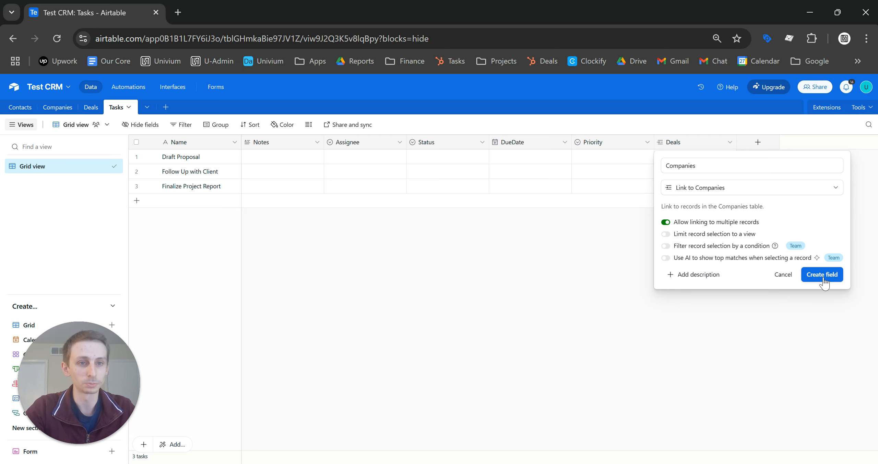
{"action": "left_click", "coordinate": [678, 223]}
{"action": "left_click", "coordinate": [825, 277]}
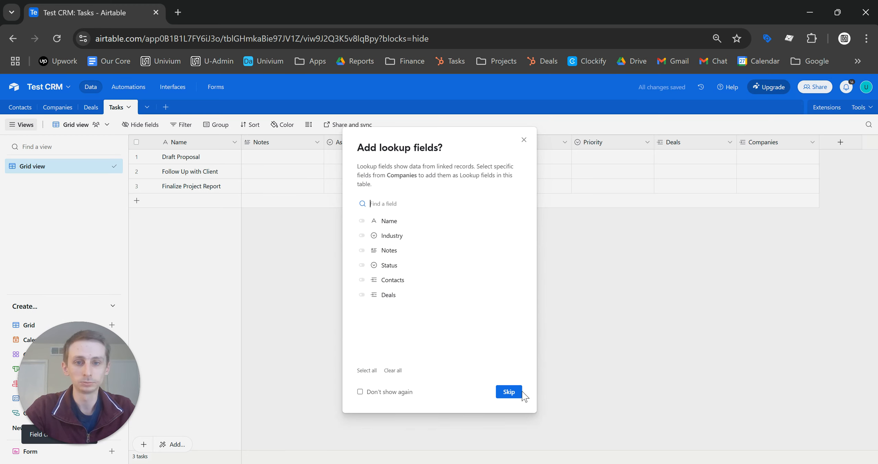
{"action": "left_click", "coordinate": [509, 392]}
Link the Draft Proposal task to the Website Redesign deal.
{"action": "left_click", "coordinate": [715, 159]}
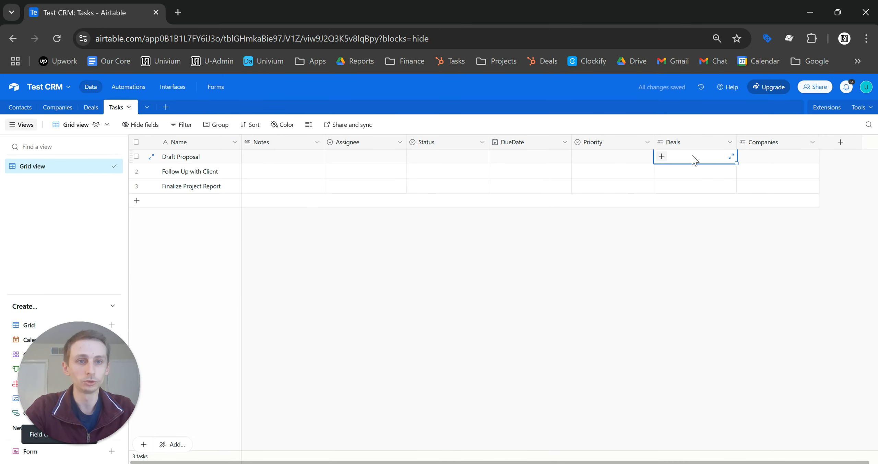
{"action": "left_click", "coordinate": [662, 158]}
{"action": "left_click", "coordinate": [663, 203]}
{"action": "left_click", "coordinate": [704, 280]}
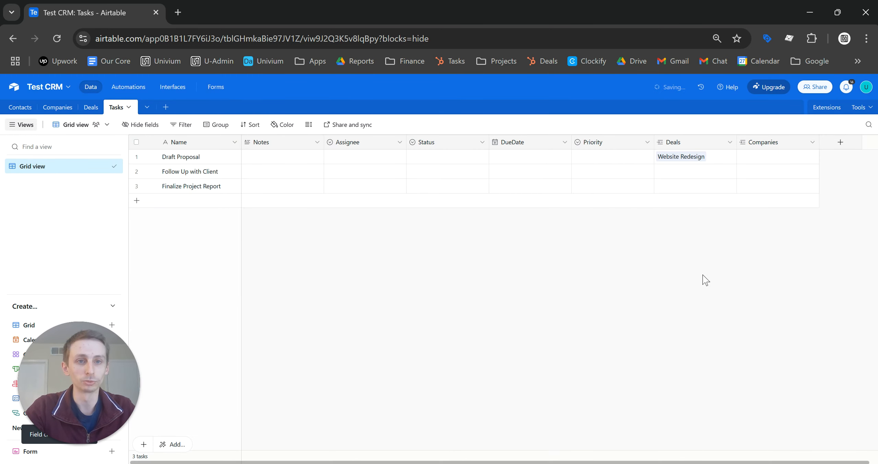
{"action": "left_click", "coordinate": [763, 170]}
{"action": "left_click", "coordinate": [758, 160]}
{"action": "left_click", "coordinate": [744, 156]}
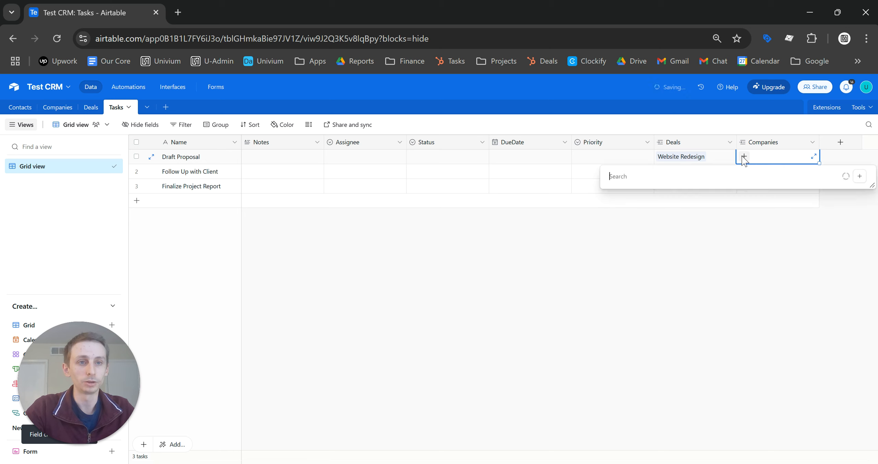
{"action": "left_click", "coordinate": [687, 379]}
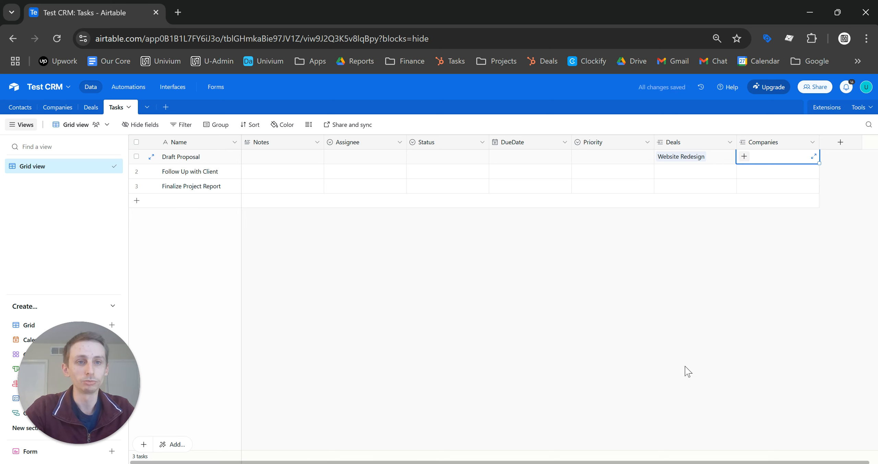
Link the Follow Up with Client task to the company Acme Corp and the Finalize Project Report task to the Financial Analysis deal.
{"action": "left_click", "coordinate": [753, 173]}
{"action": "left_click", "coordinate": [745, 171]}
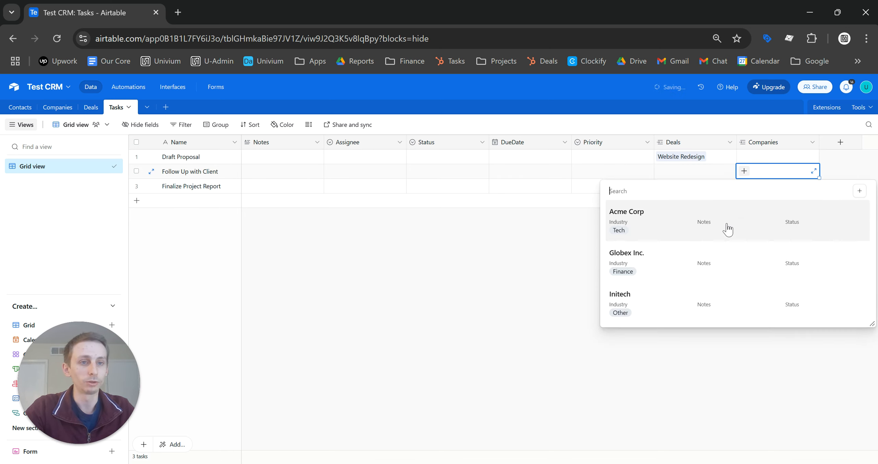
{"action": "left_click", "coordinate": [677, 223]}
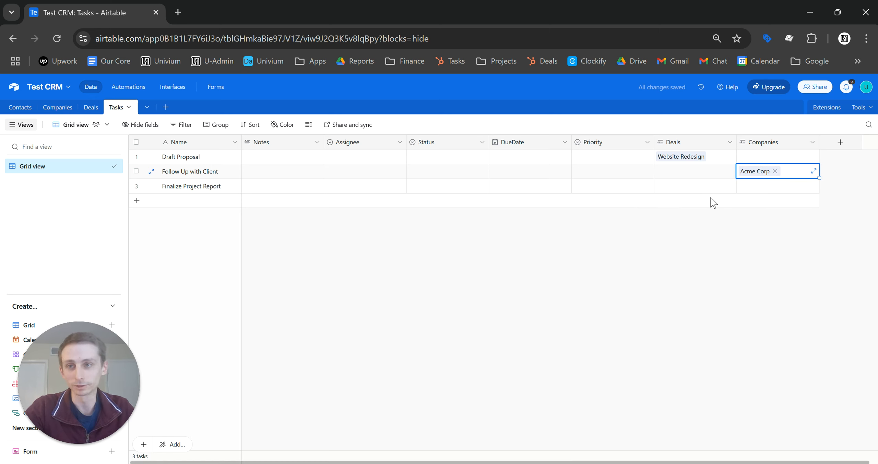
{"action": "left_click", "coordinate": [709, 187]}
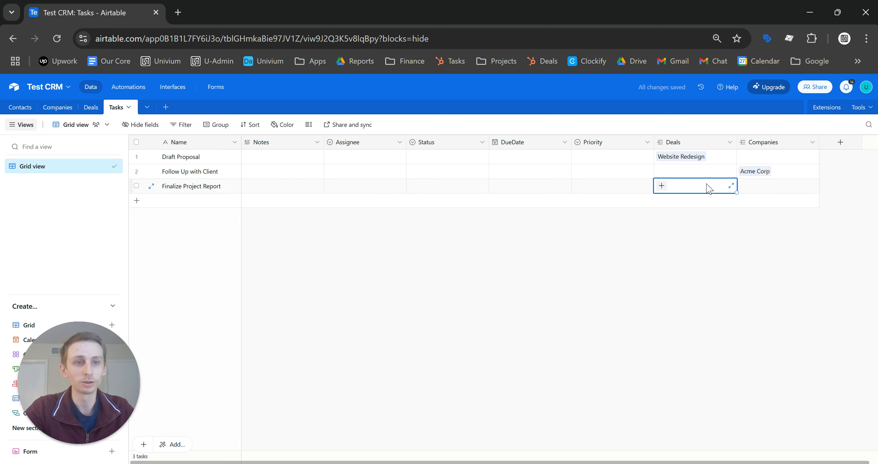
{"action": "left_click", "coordinate": [661, 187]}
{"action": "left_click", "coordinate": [651, 272]}
{"action": "key", "text": "Escape"}
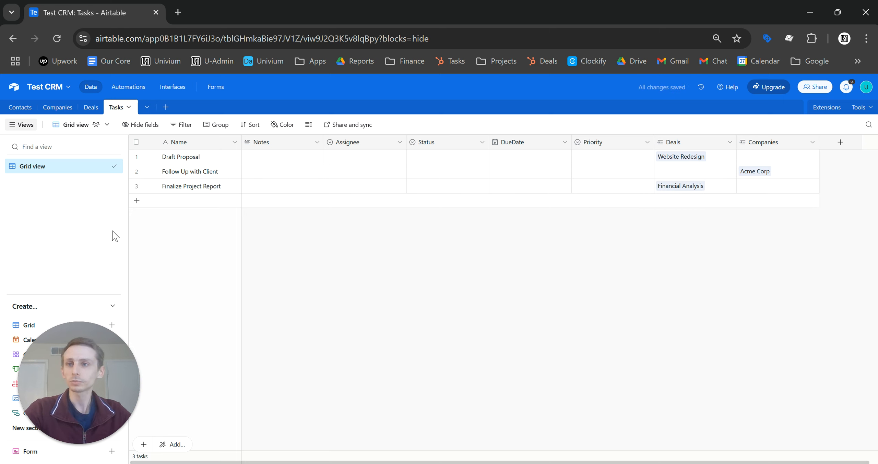
Look through the Deals, Companies and Contacts tables to check their linked-record fields.
{"action": "left_click", "coordinate": [91, 107]}
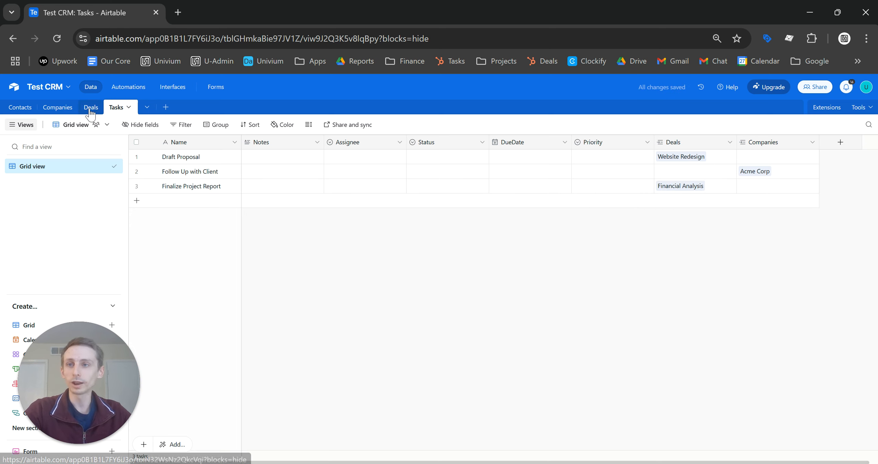
{"action": "left_click", "coordinate": [57, 107]}
{"action": "left_click", "coordinate": [21, 107]}
{"action": "left_click", "coordinate": [57, 107]}
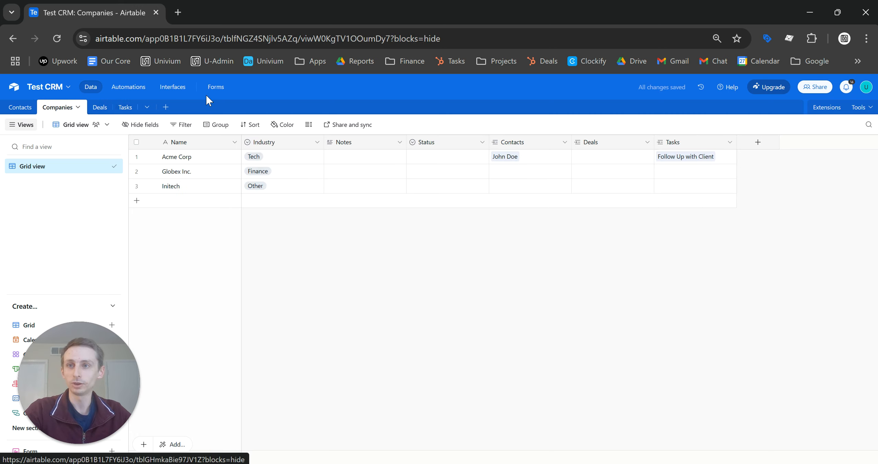
Start building a new interface, keeping the name Interface and giving it the briefcase icon, and proceed to its layout choice.
{"action": "left_click", "coordinate": [173, 87]}
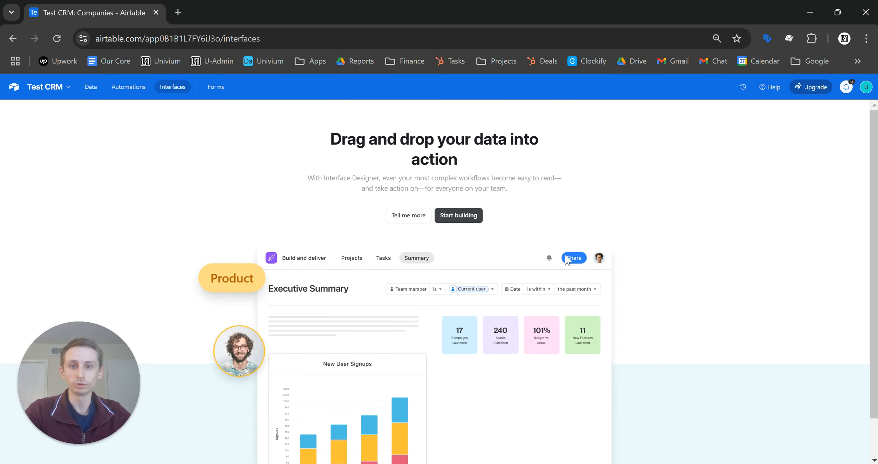
{"action": "left_click", "coordinate": [458, 216]}
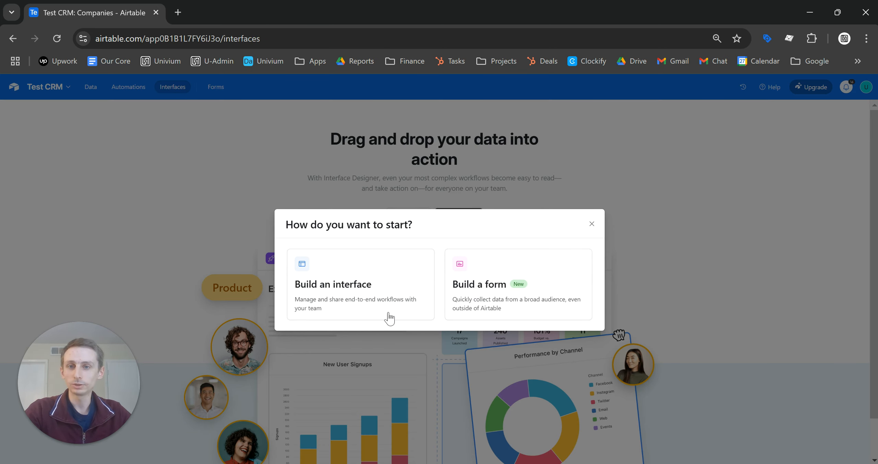
{"action": "left_click", "coordinate": [380, 303]}
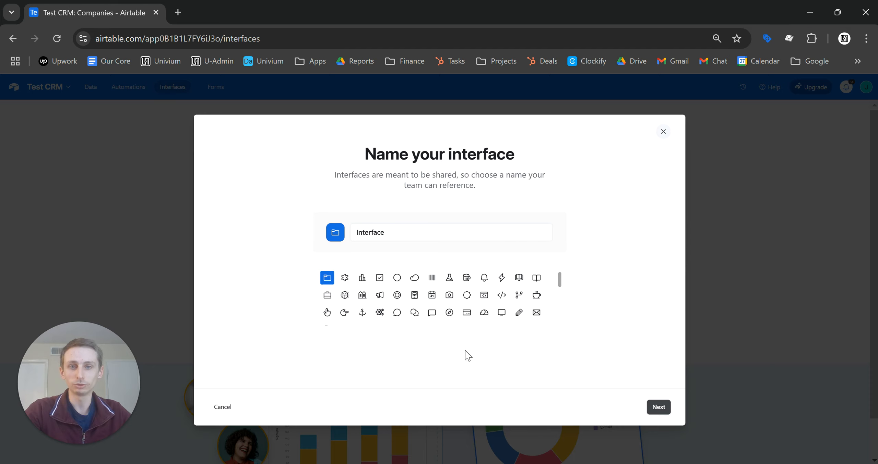
{"action": "left_click", "coordinate": [663, 131]}
{"action": "left_click", "coordinate": [347, 285]}
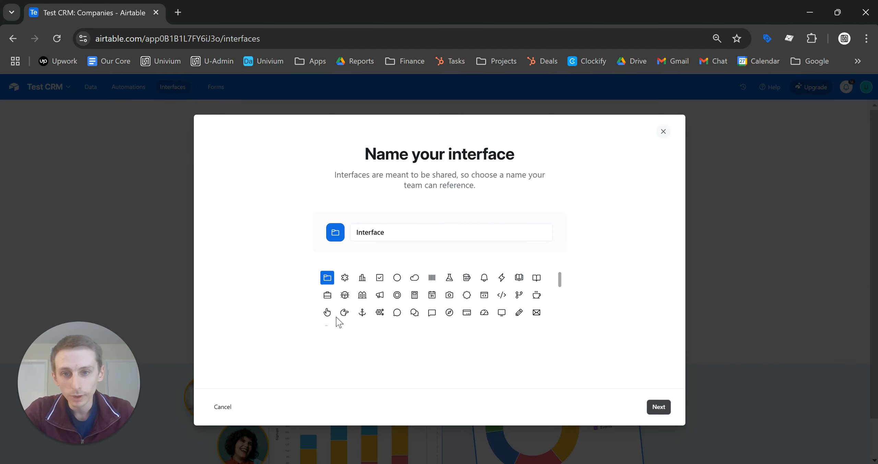
{"action": "left_click", "coordinate": [327, 295]}
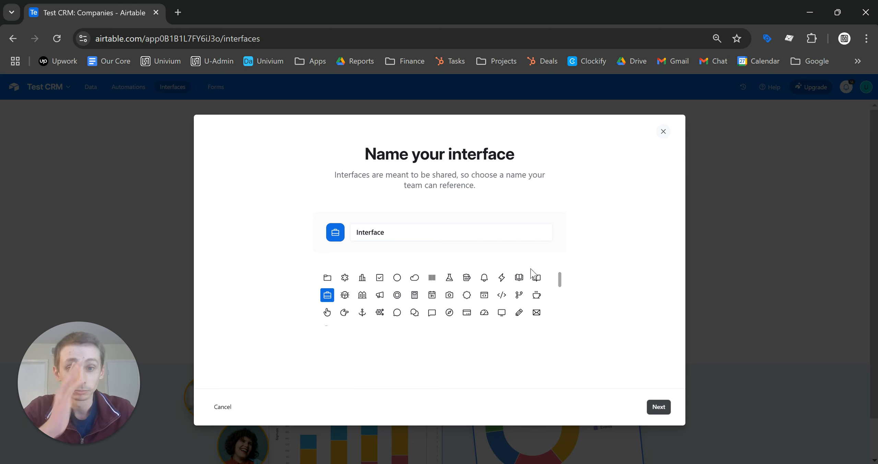
{"action": "left_click", "coordinate": [662, 416]}
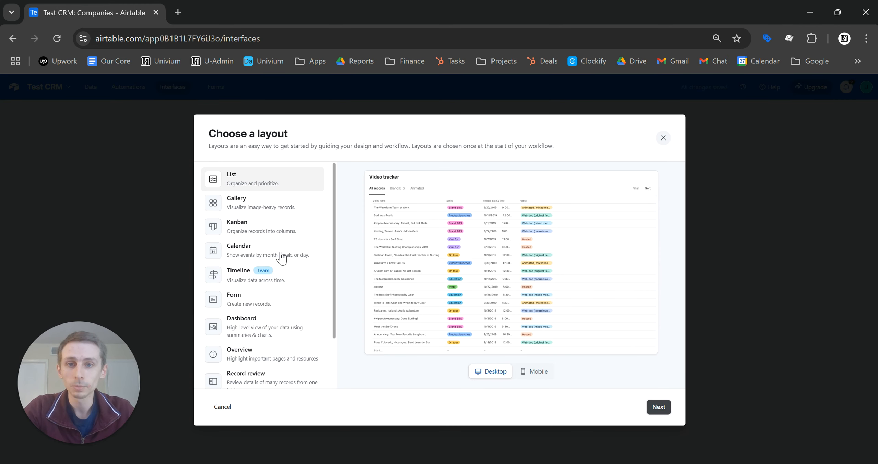
Preview the Record review, List, Gallery, Kanban and Calendar layouts to compare how each presents records.
{"action": "scroll", "coordinate": [284, 255], "scroll_direction": "down", "scroll_amount": 2}
{"action": "left_click", "coordinate": [278, 322]}
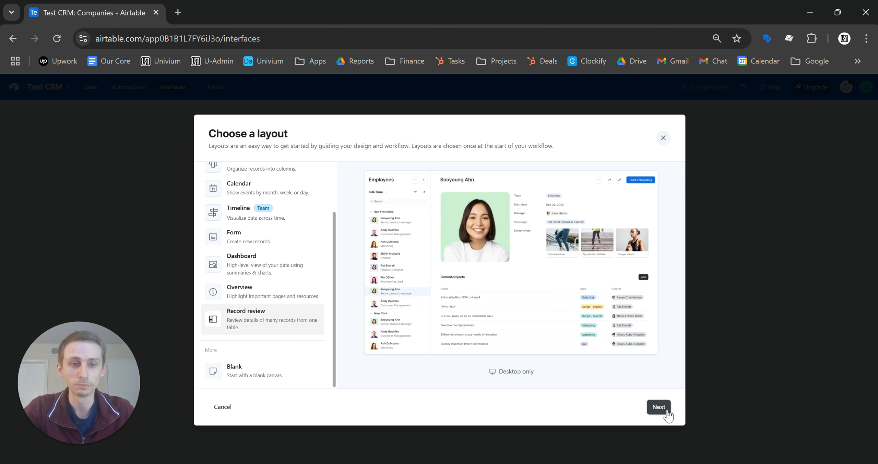
{"action": "scroll", "coordinate": [290, 208], "scroll_direction": "up", "scroll_amount": 3}
{"action": "left_click", "coordinate": [258, 188]}
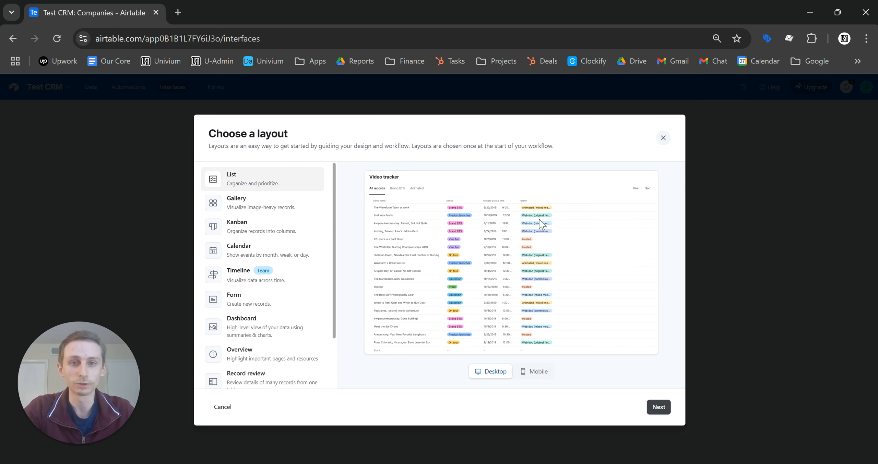
{"action": "left_click", "coordinate": [231, 199]}
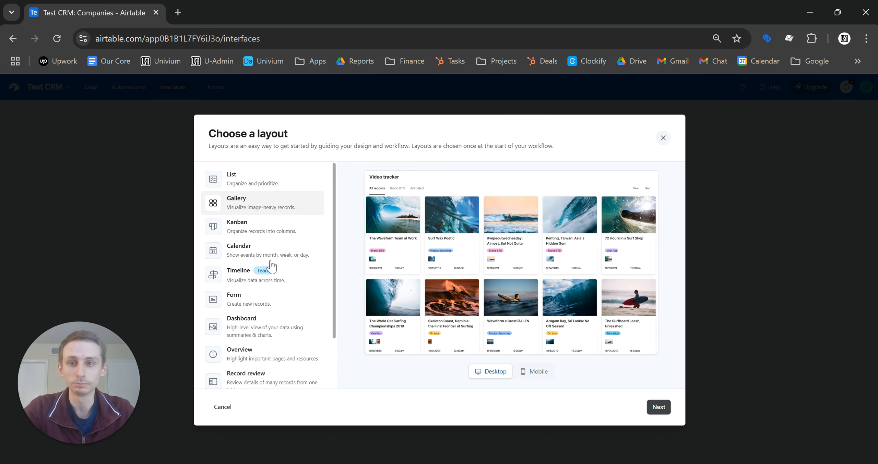
{"action": "left_click", "coordinate": [277, 228]}
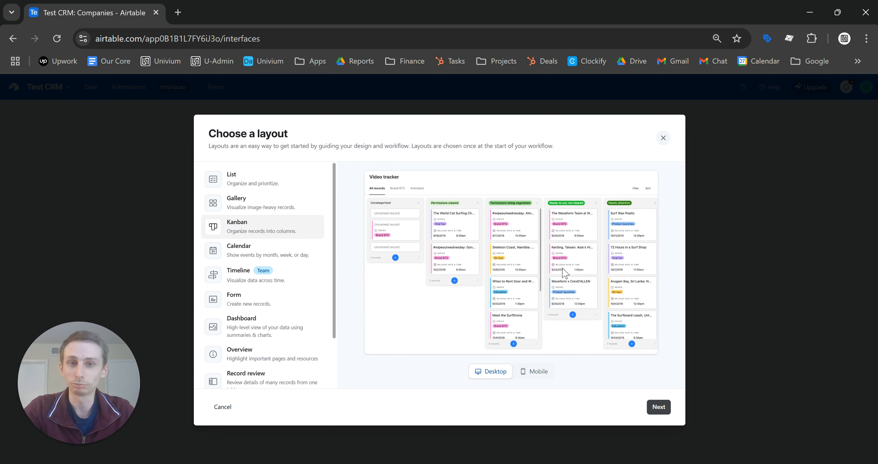
{"action": "left_click", "coordinate": [288, 255]}
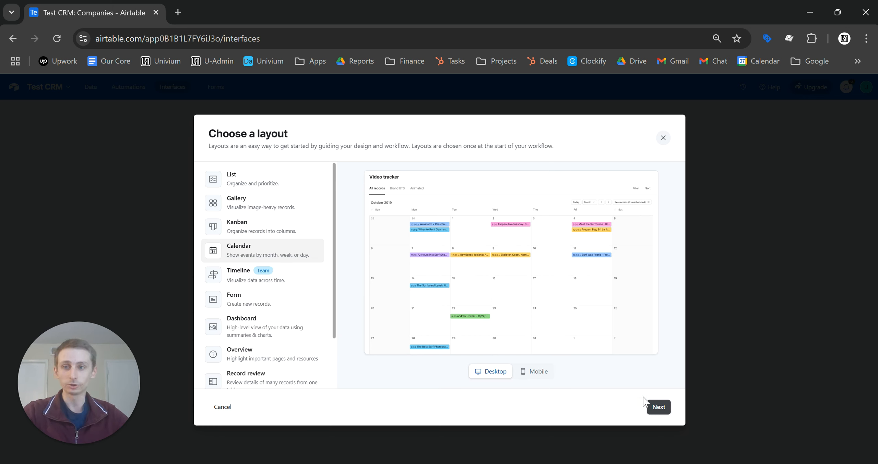
Choose the Record review layout for the interface page and connect it to the Deals table.
{"action": "scroll", "coordinate": [261, 343], "scroll_direction": "down", "scroll_amount": 2}
{"action": "left_click", "coordinate": [276, 322]}
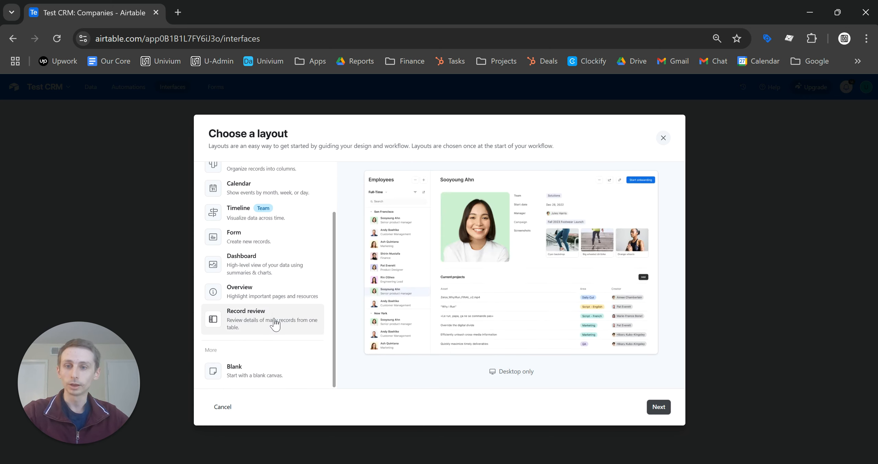
{"action": "left_click", "coordinate": [658, 407]}
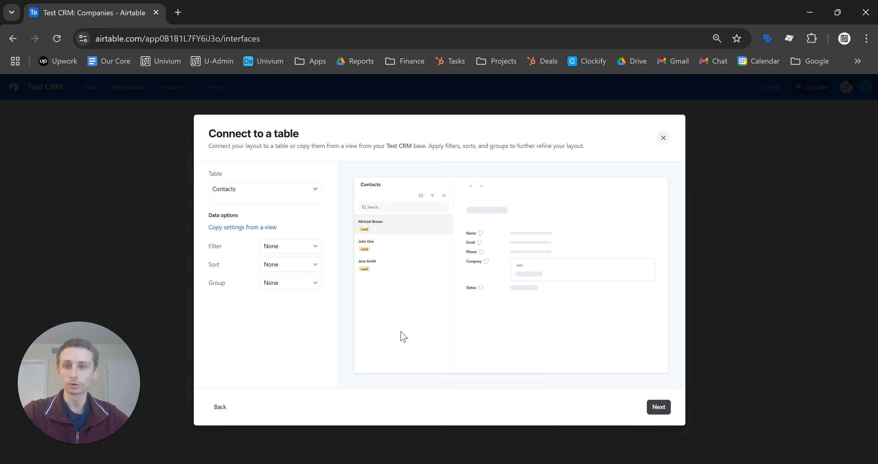
{"action": "left_click", "coordinate": [262, 196]}
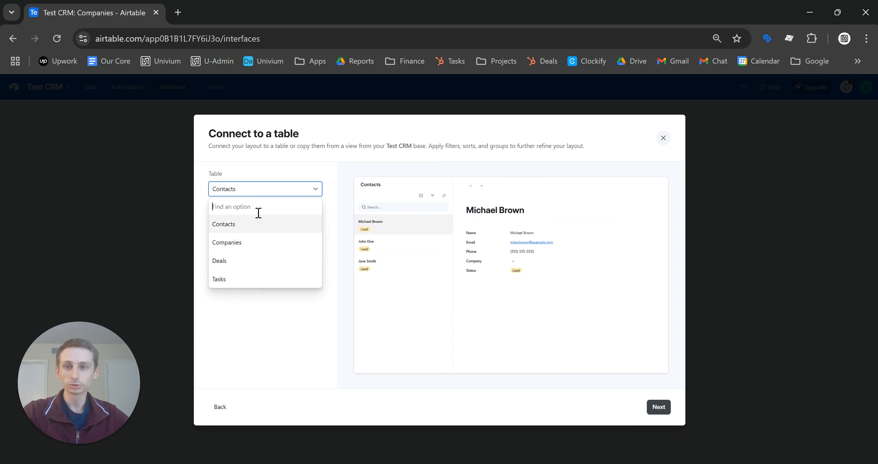
{"action": "left_click", "coordinate": [244, 261]}
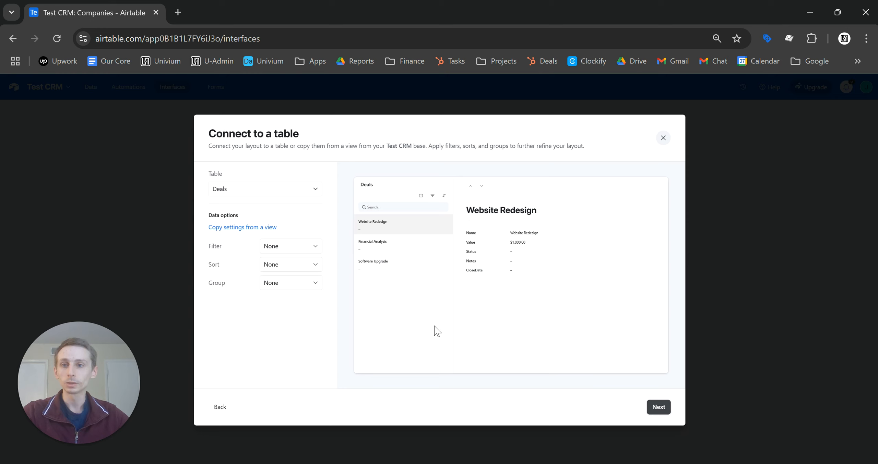
{"action": "left_click", "coordinate": [659, 409]}
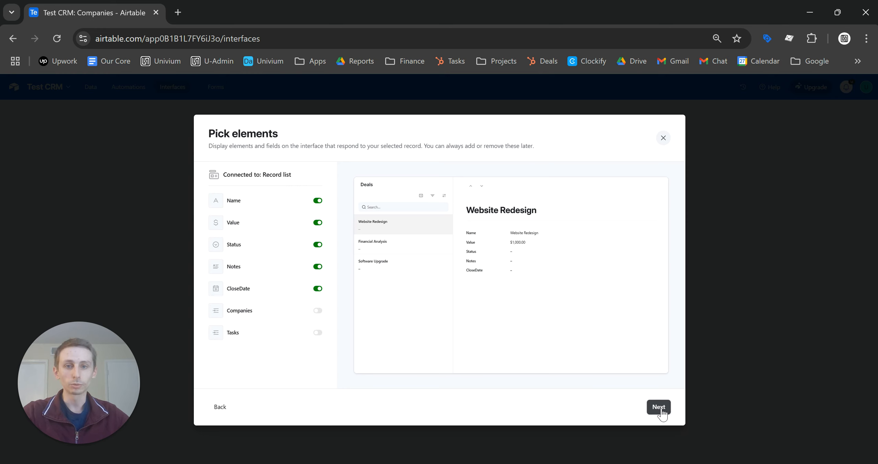
Include the Companies and Tasks fields among the page elements and finish creating the page with the name Deals.
{"action": "left_click", "coordinate": [318, 311]}
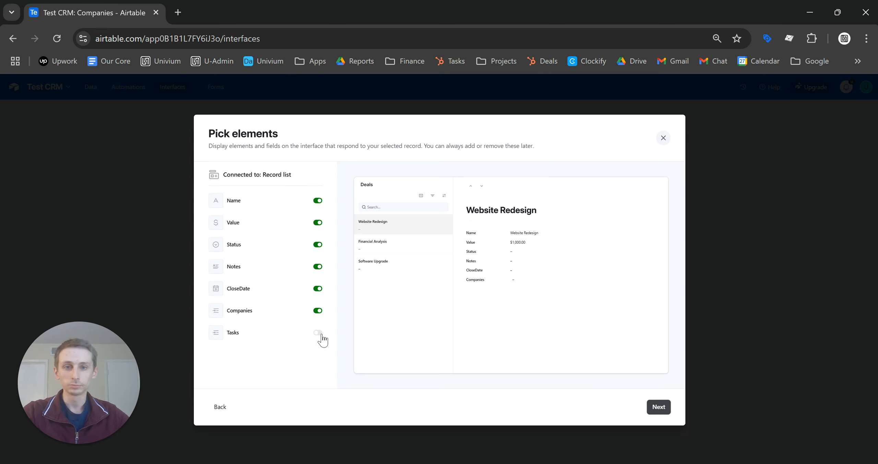
{"action": "left_click", "coordinate": [319, 334]}
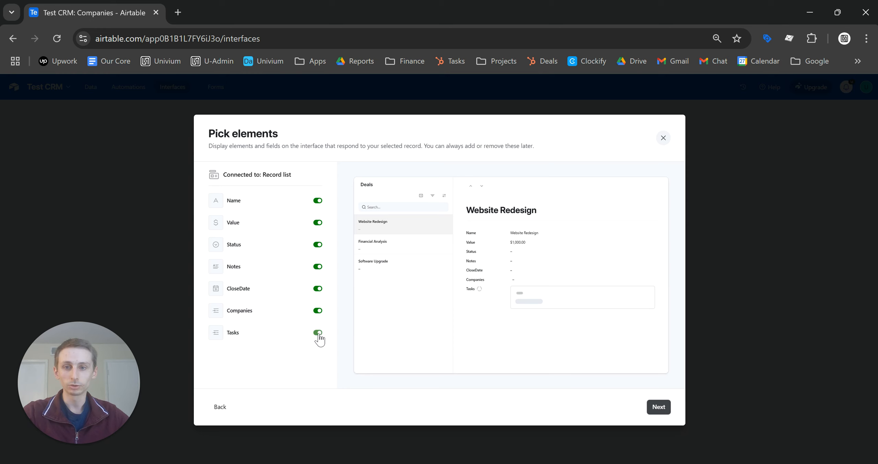
{"action": "left_click", "coordinate": [659, 408]}
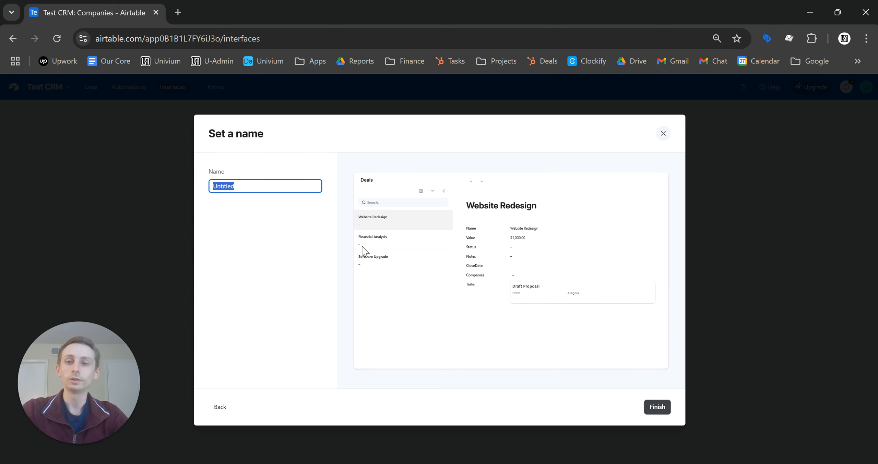
{"action": "type", "text": "Deals"}
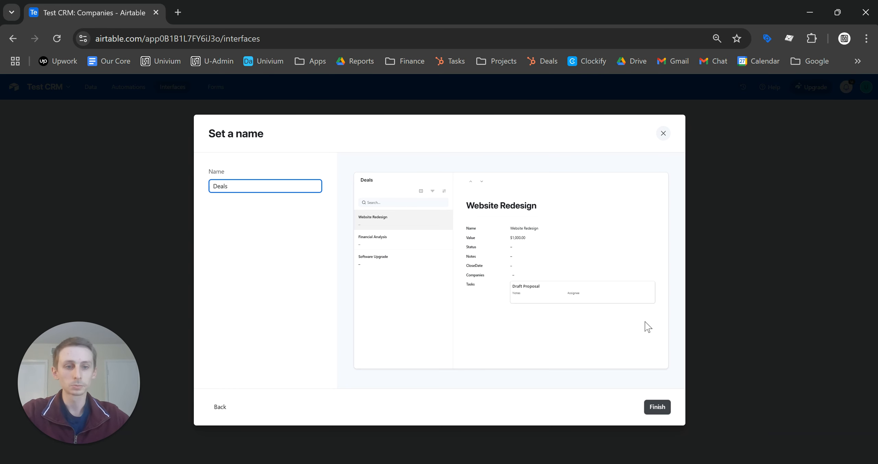
{"action": "left_click", "coordinate": [657, 407]}
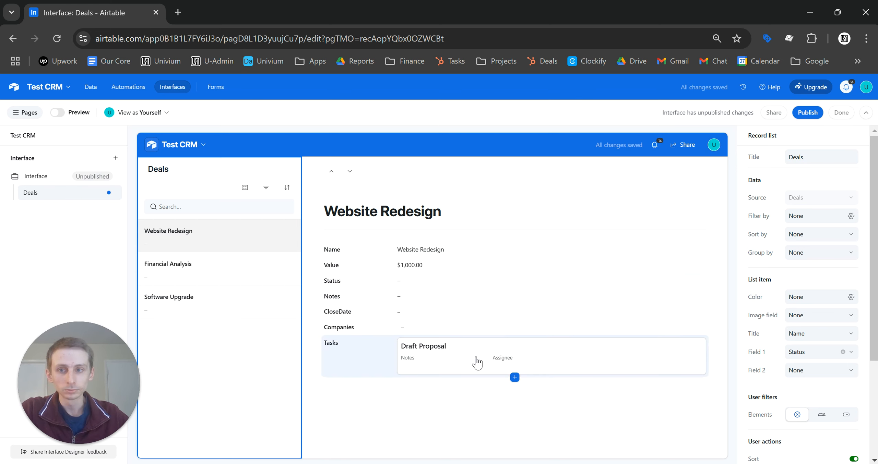
Publish the interface to check the live Deals page, and return to editing it.
{"action": "left_click", "coordinate": [809, 113]}
{"action": "left_click", "coordinate": [527, 320]}
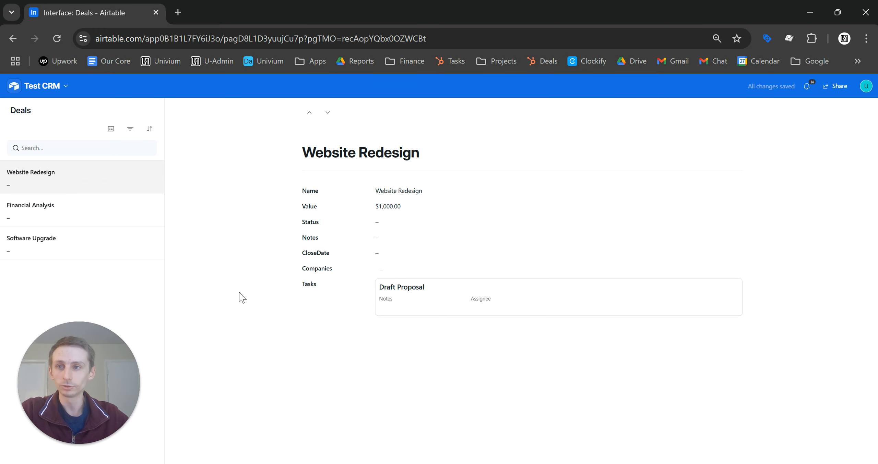
{"action": "left_click", "coordinate": [47, 88]}
{"action": "left_click", "coordinate": [54, 109]}
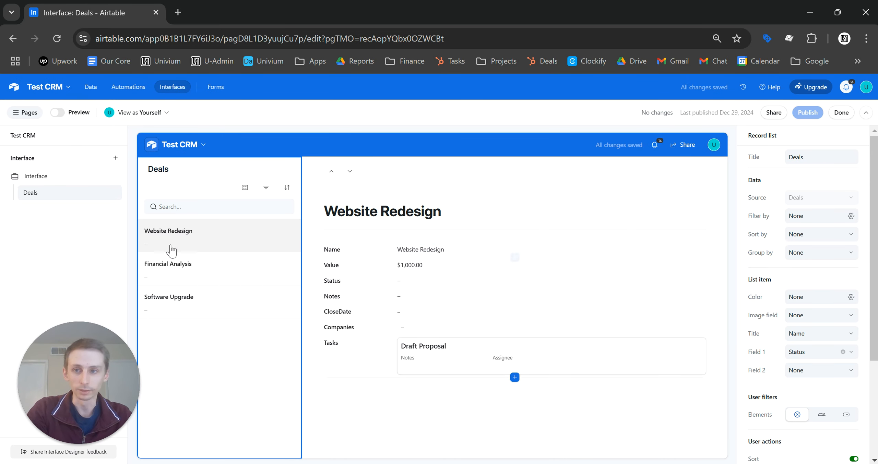
Make the Status field editable on the Deals page and set the Website Redesign deal's status to Prospect.
{"action": "left_click", "coordinate": [405, 284]}
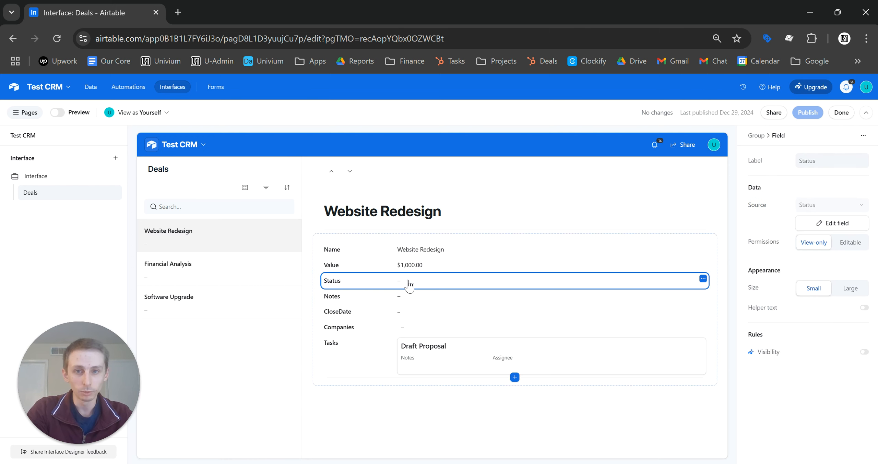
{"action": "left_click", "coordinate": [850, 243]}
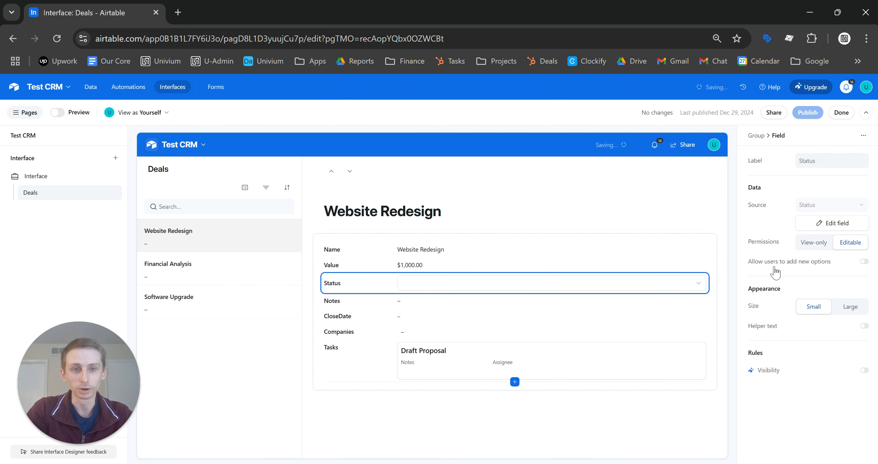
{"action": "left_click", "coordinate": [697, 284]}
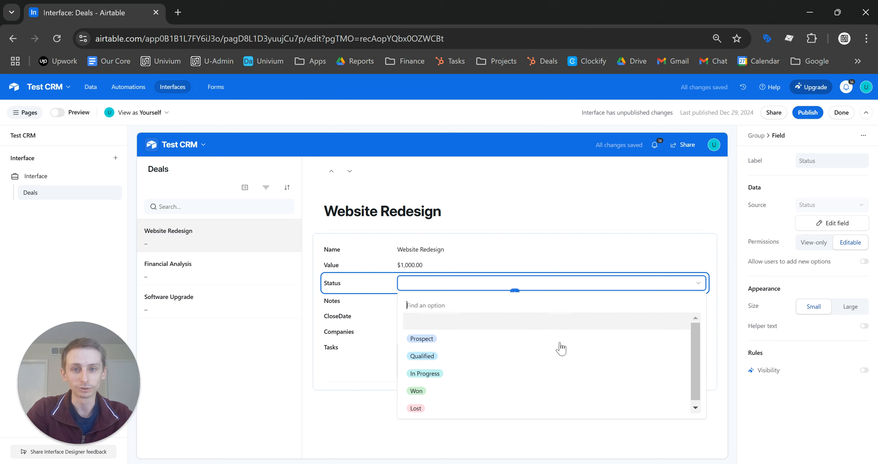
{"action": "left_click", "coordinate": [538, 340]}
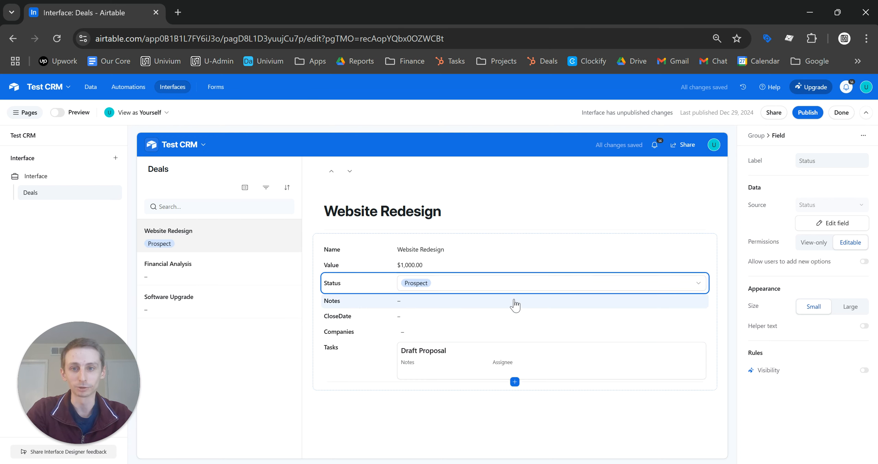
{"action": "left_click", "coordinate": [516, 305]}
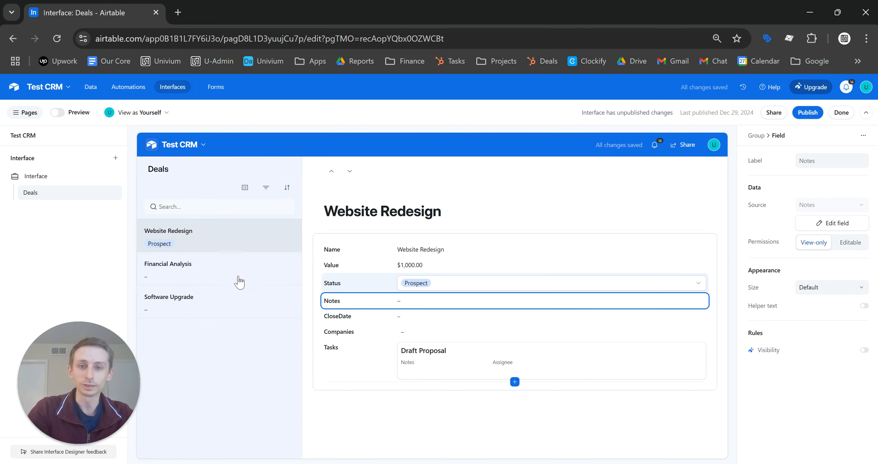
Set the status of the Financial Analysis deal to In Progress.
{"action": "left_click", "coordinate": [235, 278]}
{"action": "left_click", "coordinate": [235, 279]}
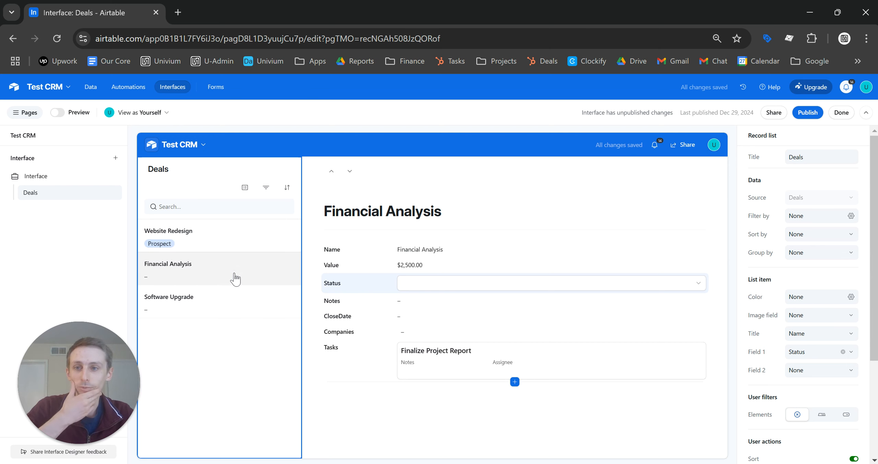
{"action": "left_click", "coordinate": [526, 291]}
{"action": "left_click", "coordinate": [461, 284]}
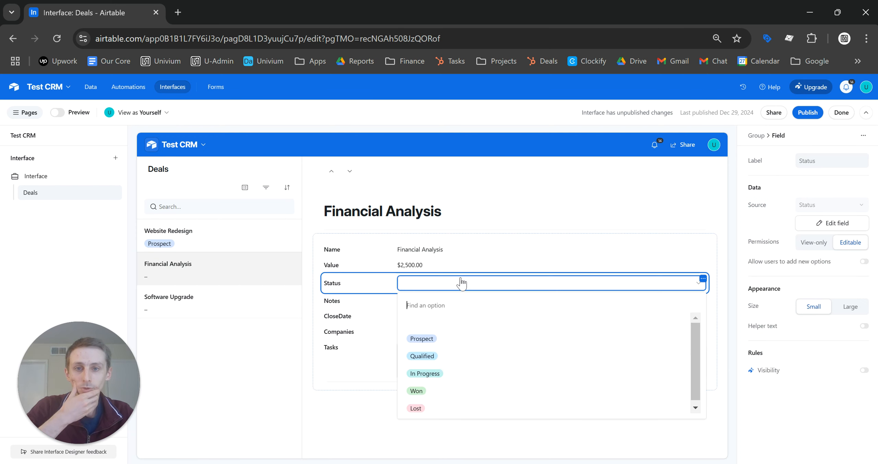
{"action": "left_click", "coordinate": [423, 372]}
Set the status of the Software Upgrade deal to Won.
{"action": "left_click", "coordinate": [185, 315]}
{"action": "left_click", "coordinate": [187, 313]}
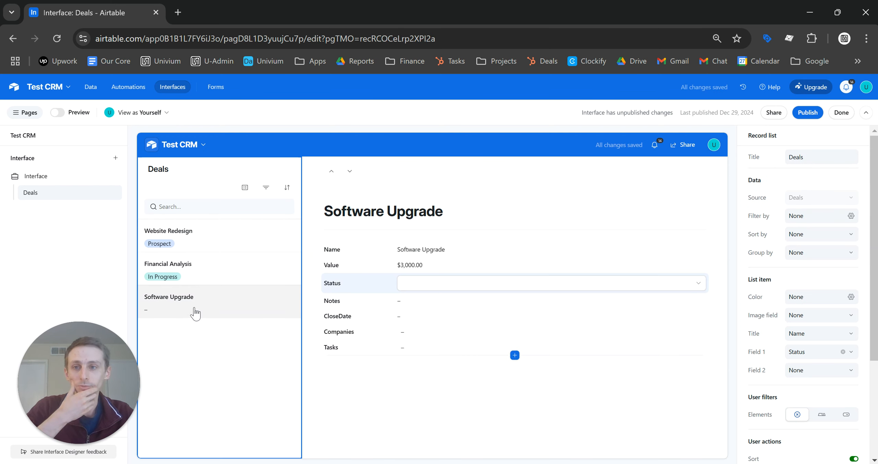
{"action": "left_click", "coordinate": [460, 284]}
{"action": "left_click", "coordinate": [455, 286]}
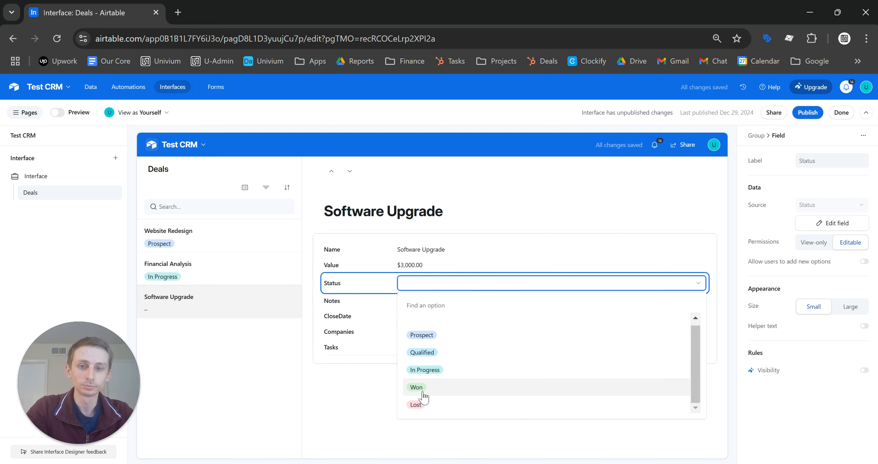
{"action": "left_click", "coordinate": [425, 395]}
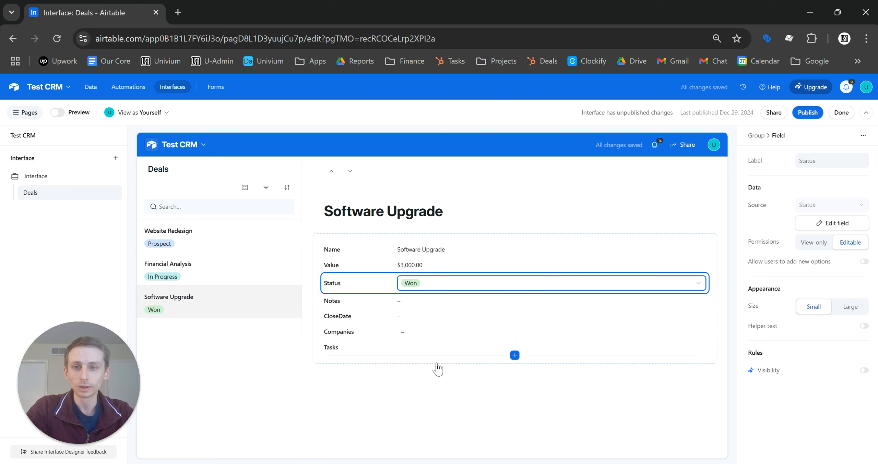
Move the Tasks and Companies fields of the Website Redesign record page into a separate group titled Linked Items.
{"action": "left_click", "coordinate": [218, 246]}
{"action": "left_click", "coordinate": [221, 244]}
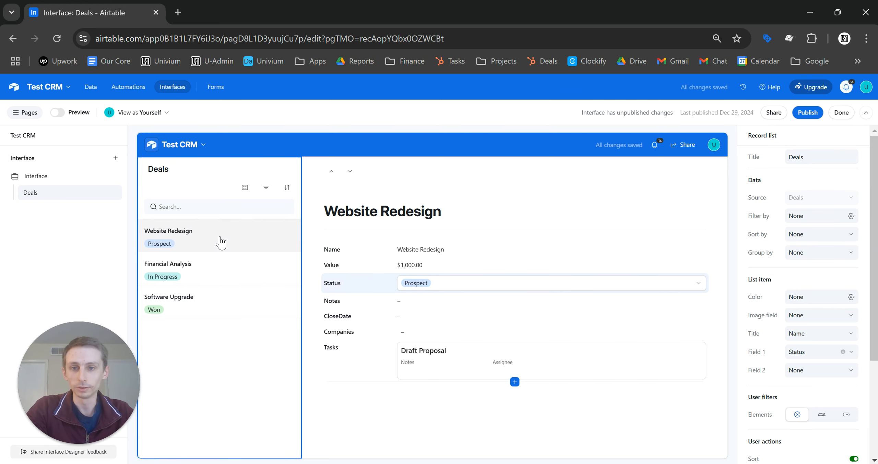
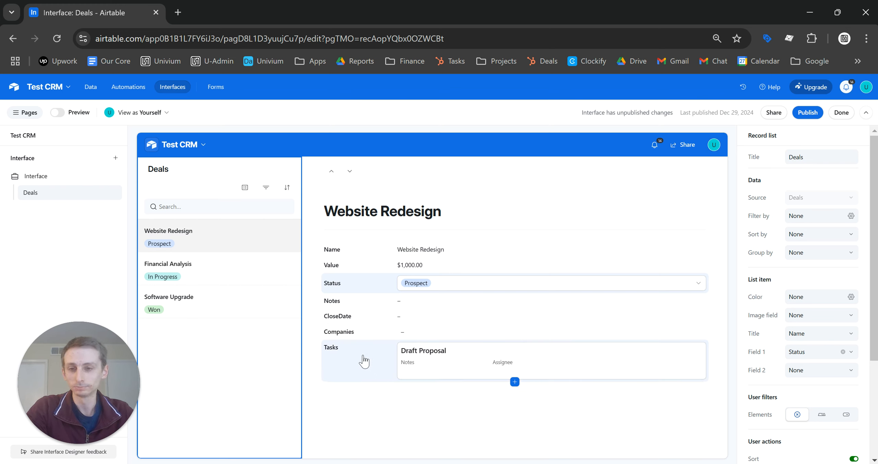
{"action": "left_click_drag", "start_coordinate": [345, 355], "coordinate": [390, 400]}
{"action": "left_click_drag", "start_coordinate": [347, 331], "coordinate": [366, 391]}
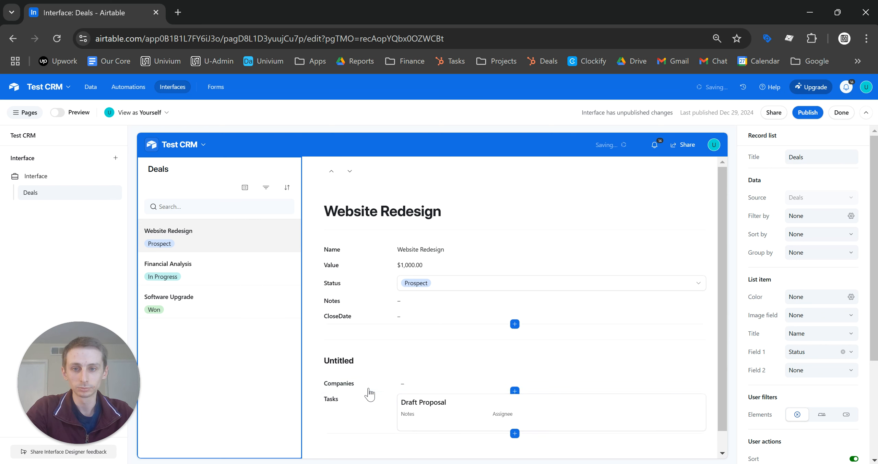
{"action": "left_click", "coordinate": [345, 361]}
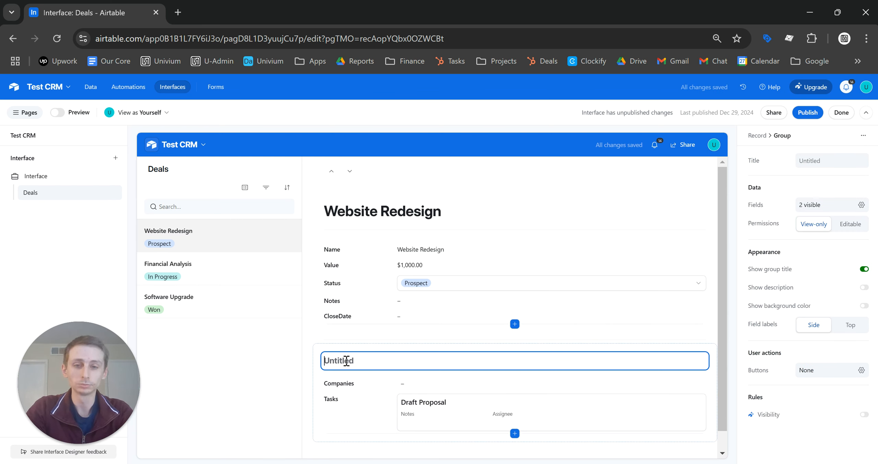
{"action": "type", "text": "Linked Items"}
Allow users to link and unlink records in the Companies field and to add companies through a form.
{"action": "left_click", "coordinate": [371, 389]}
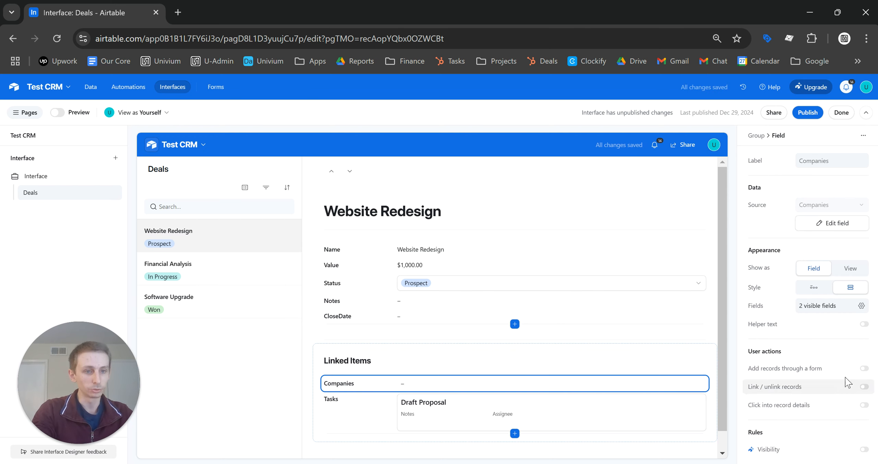
{"action": "left_click", "coordinate": [865, 387]}
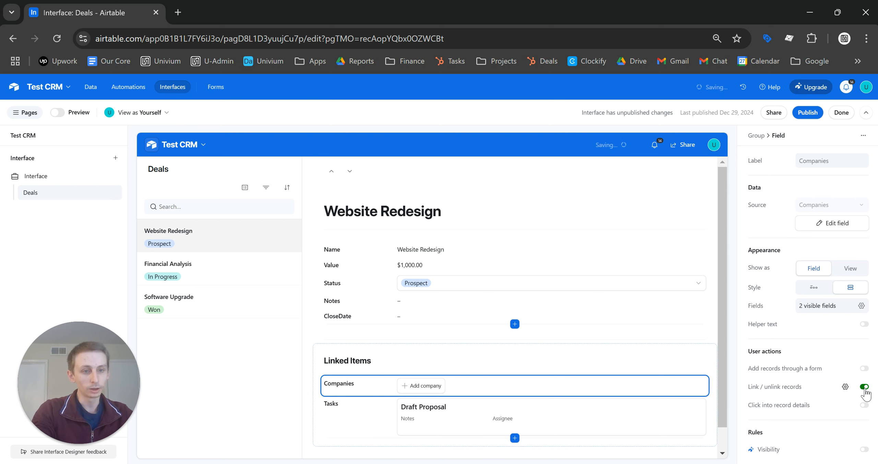
{"action": "left_click", "coordinate": [864, 369]}
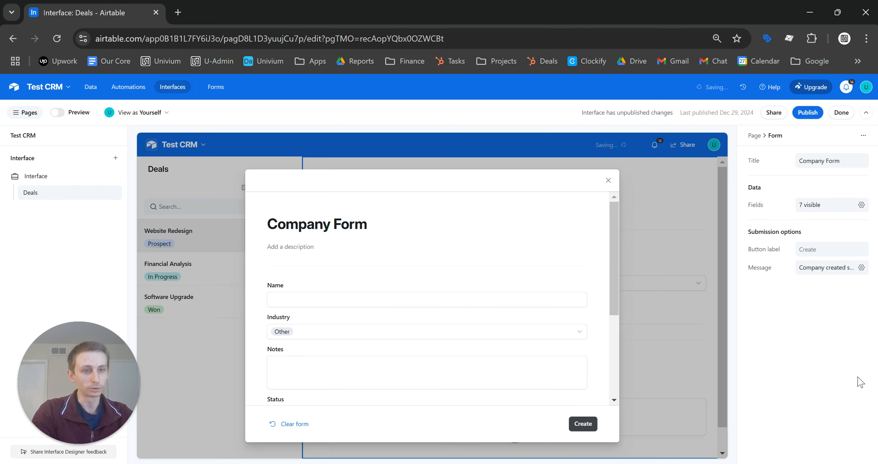
{"action": "scroll", "coordinate": [431, 294], "scroll_direction": "down", "scroll_amount": 3}
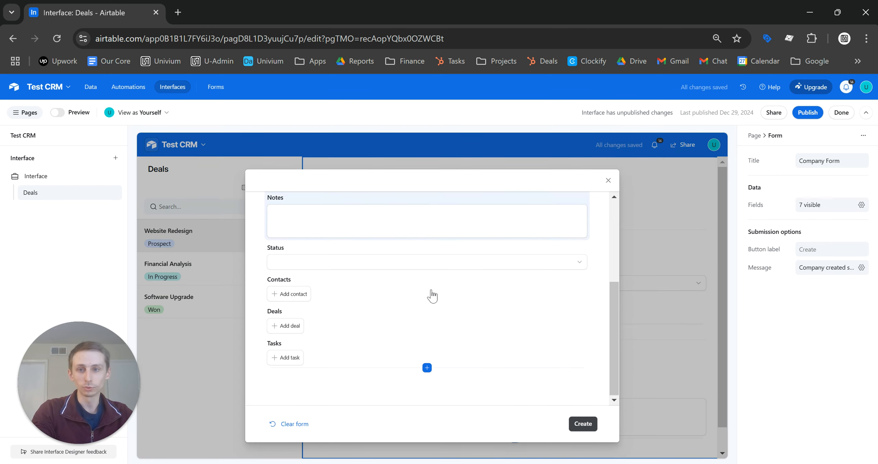
Allow users to add tasks through a form and to link and unlink records in the Tasks field.
{"action": "left_click", "coordinate": [609, 181]}
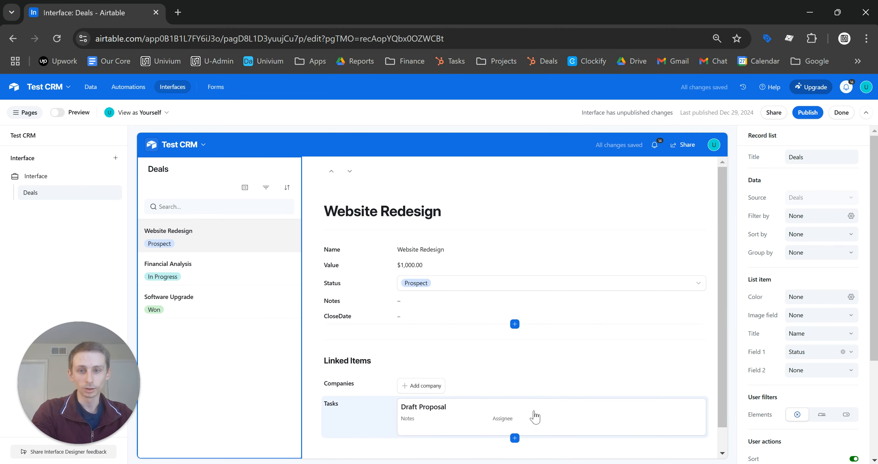
{"action": "left_click", "coordinate": [581, 429]}
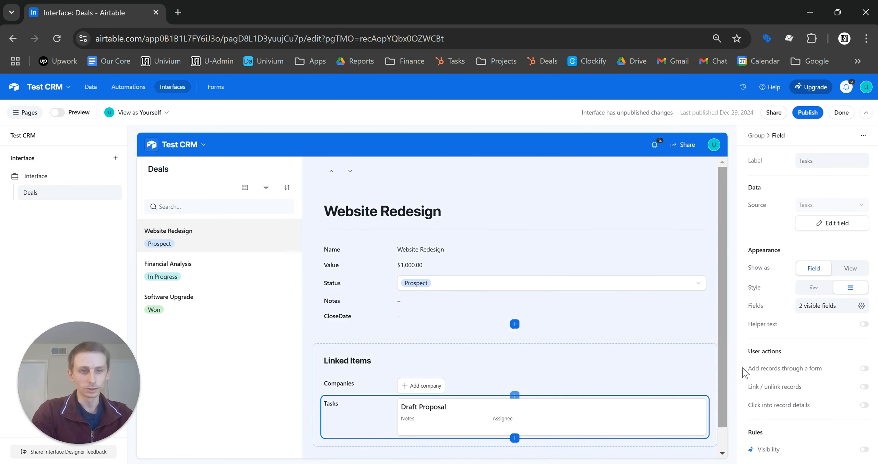
{"action": "left_click", "coordinate": [864, 369]}
{"action": "left_click", "coordinate": [609, 181]}
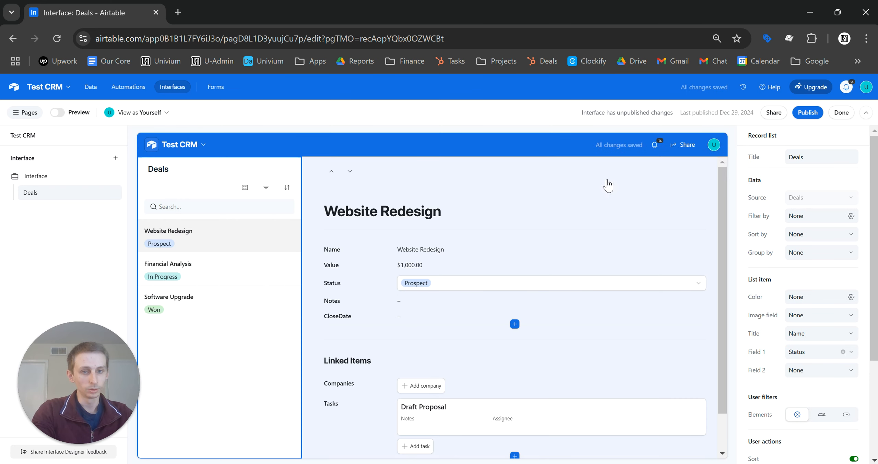
{"action": "left_click", "coordinate": [610, 409]}
{"action": "left_click", "coordinate": [863, 388]}
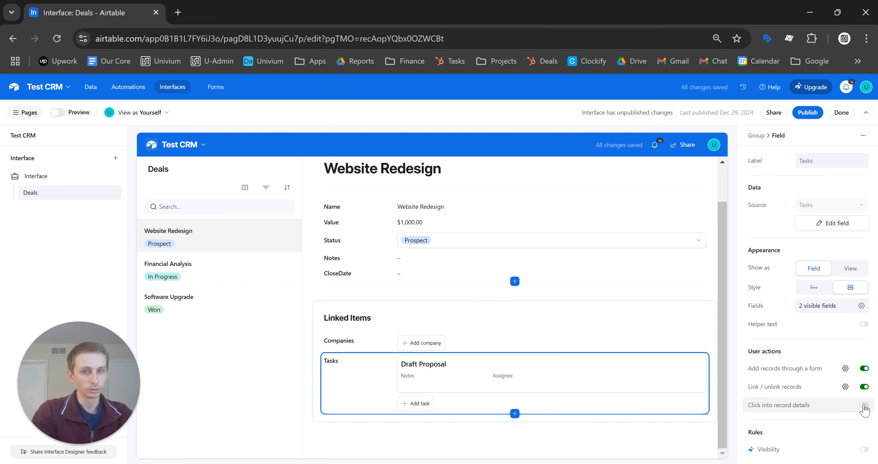
Publish the interface changes and link the company Acme Corp to the Website Redesign deal.
{"action": "left_click", "coordinate": [807, 113]}
{"action": "left_click", "coordinate": [535, 320]}
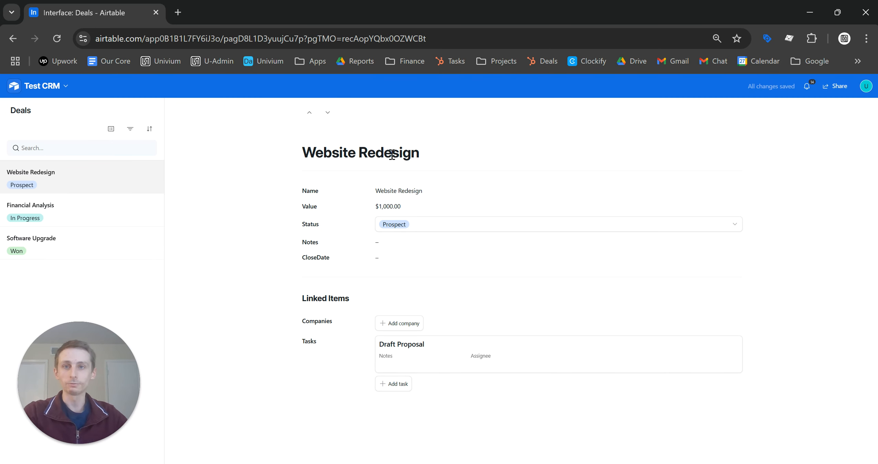
{"action": "left_click", "coordinate": [404, 324]}
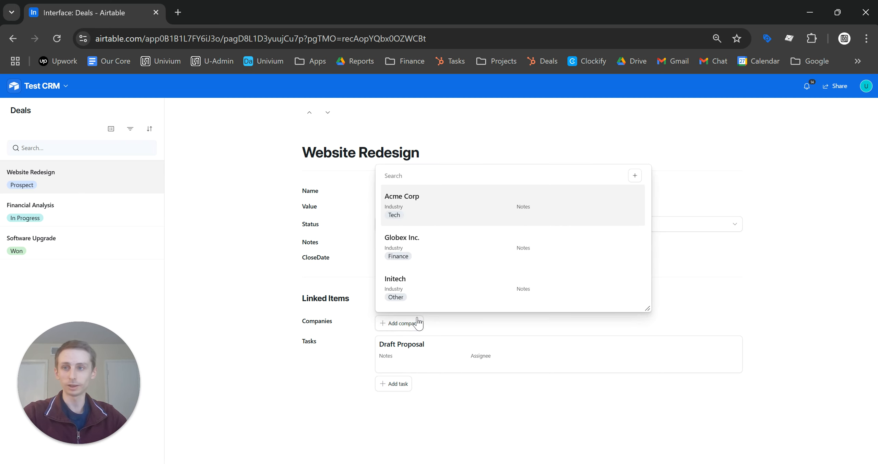
{"action": "left_click", "coordinate": [466, 210]}
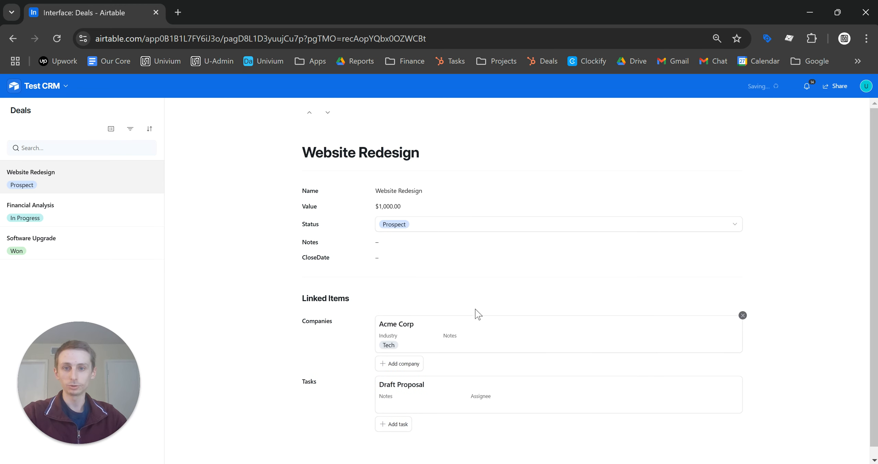
Link the company Initech to the Software Upgrade deal.
{"action": "left_click", "coordinate": [95, 212]}
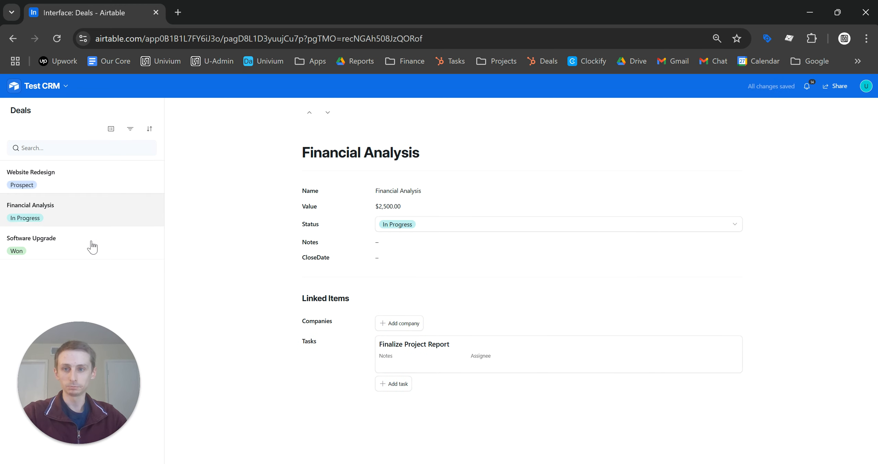
{"action": "left_click", "coordinate": [92, 247]}
{"action": "left_click", "coordinate": [396, 331]}
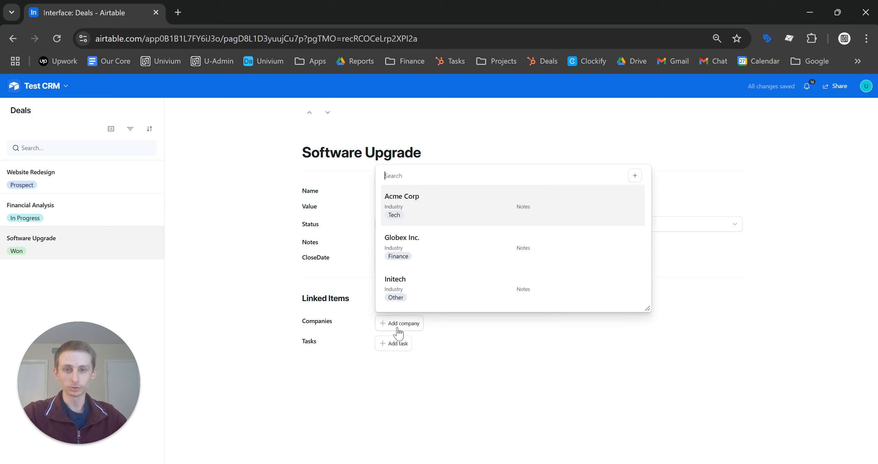
{"action": "left_click", "coordinate": [411, 306]}
Link the company Globex Inc. to the Financial Analysis deal.
{"action": "left_click", "coordinate": [85, 219]}
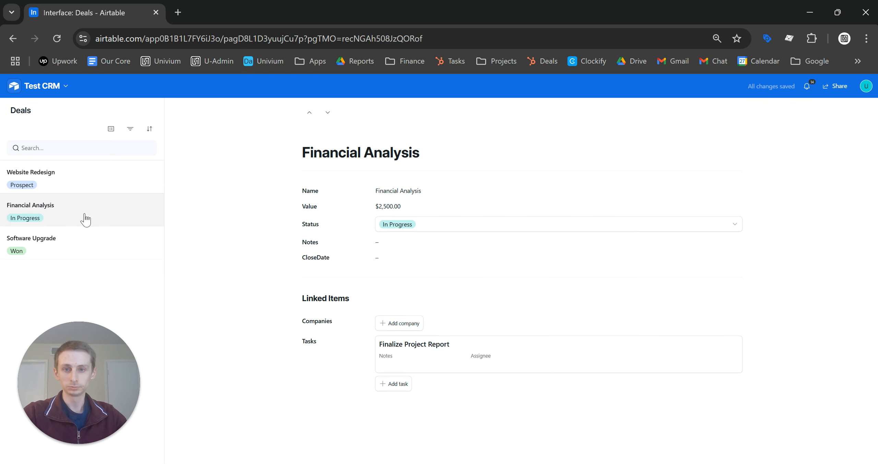
{"action": "left_click", "coordinate": [396, 327]}
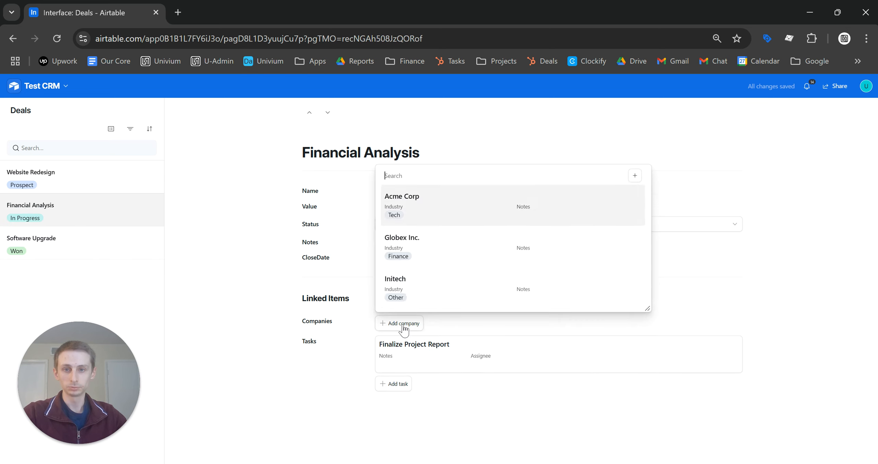
{"action": "left_click", "coordinate": [446, 260]}
Edit the Deals record page so that CloseDate sits above Notes and both fields are editable.
{"action": "left_click", "coordinate": [107, 188]}
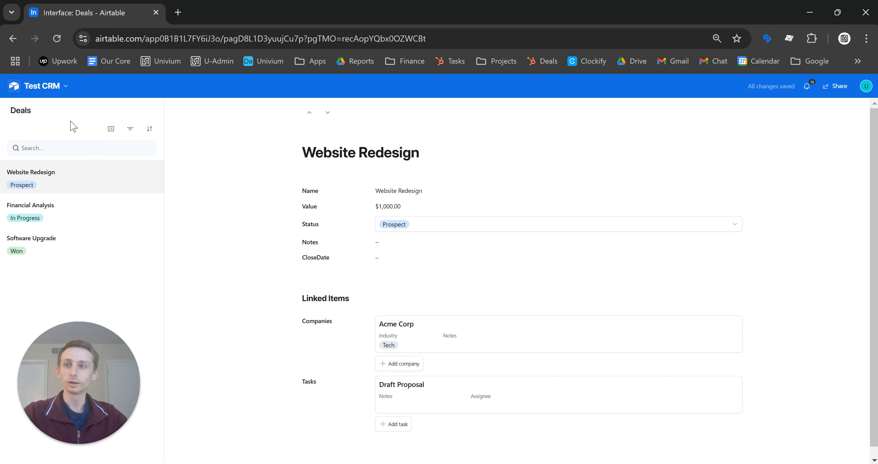
{"action": "left_click", "coordinate": [55, 87]}
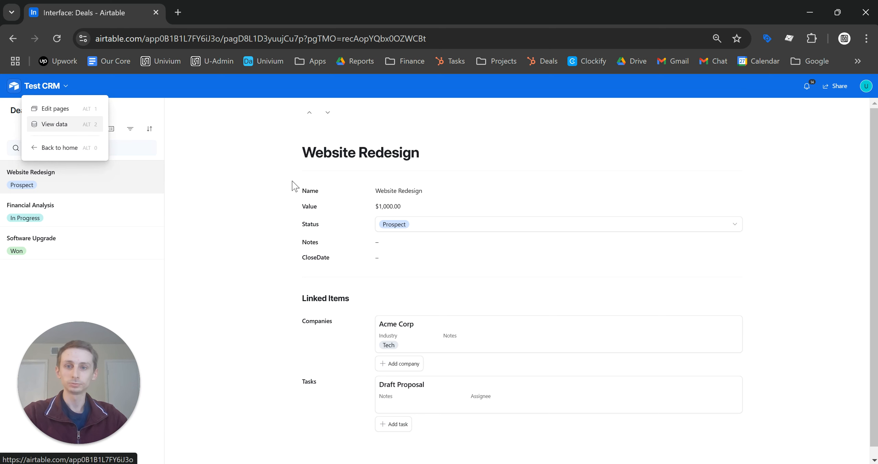
{"action": "left_click", "coordinate": [55, 109]}
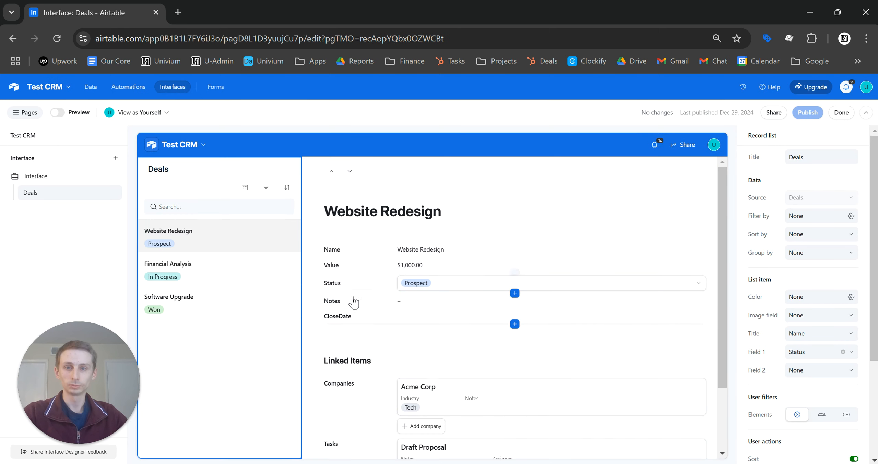
{"action": "left_click", "coordinate": [357, 303]}
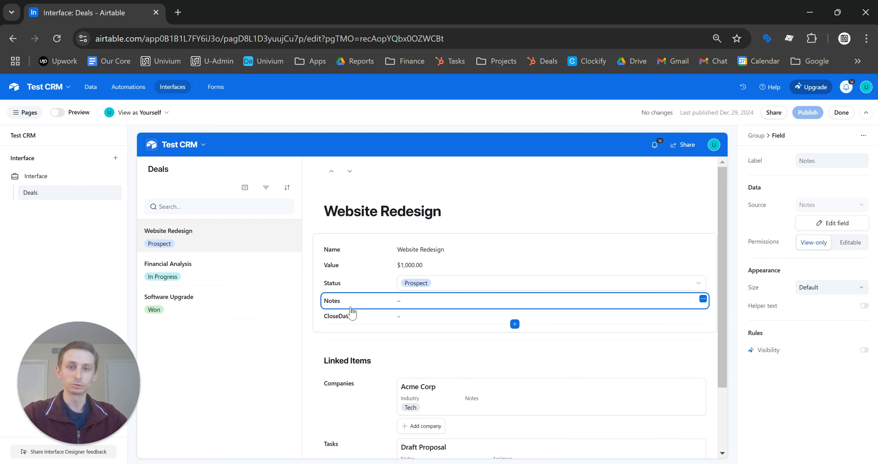
{"action": "left_click_drag", "start_coordinate": [347, 316], "coordinate": [345, 294]}
{"action": "left_click", "coordinate": [848, 243]}
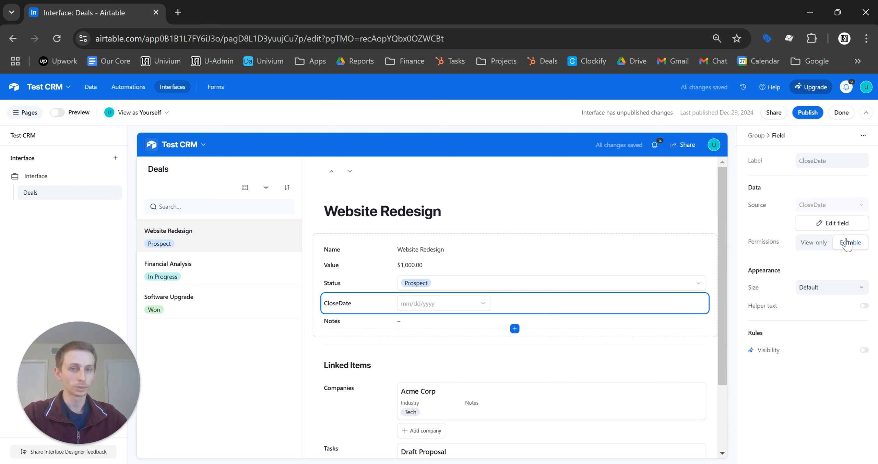
{"action": "left_click", "coordinate": [357, 326]}
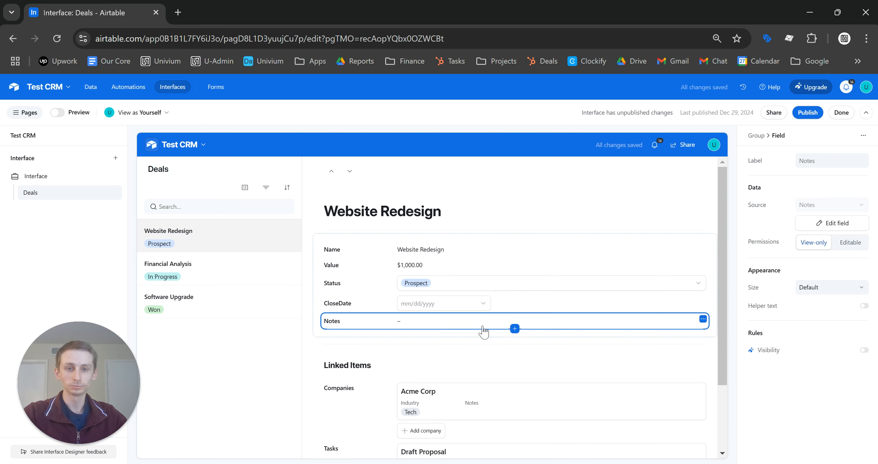
{"action": "left_click", "coordinate": [850, 243]}
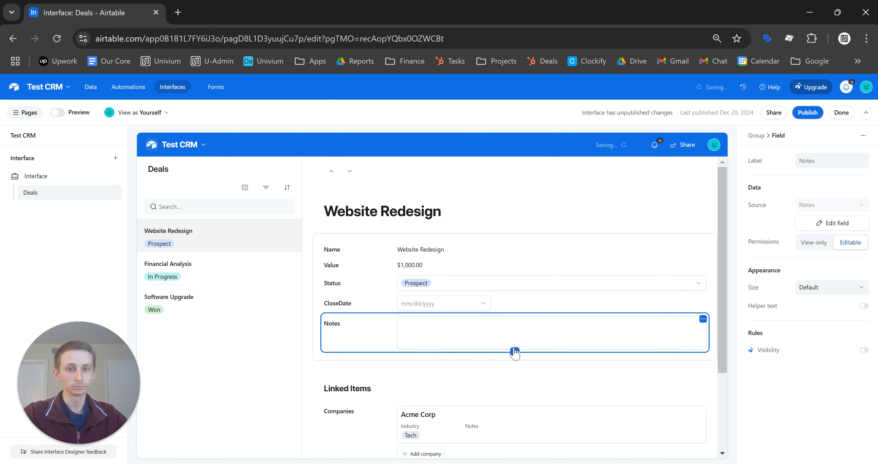
Publish the interface changes and check the updated record page for each of the three deals.
{"action": "left_click", "coordinate": [816, 112]}
{"action": "left_click", "coordinate": [529, 320]}
{"action": "left_click", "coordinate": [517, 269]}
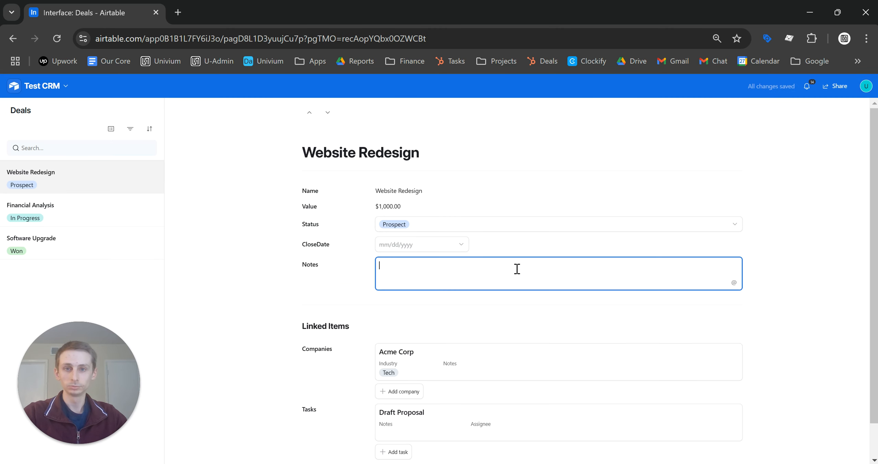
{"action": "left_click", "coordinate": [65, 220]}
{"action": "left_click", "coordinate": [71, 245]}
{"action": "left_click", "coordinate": [97, 213]}
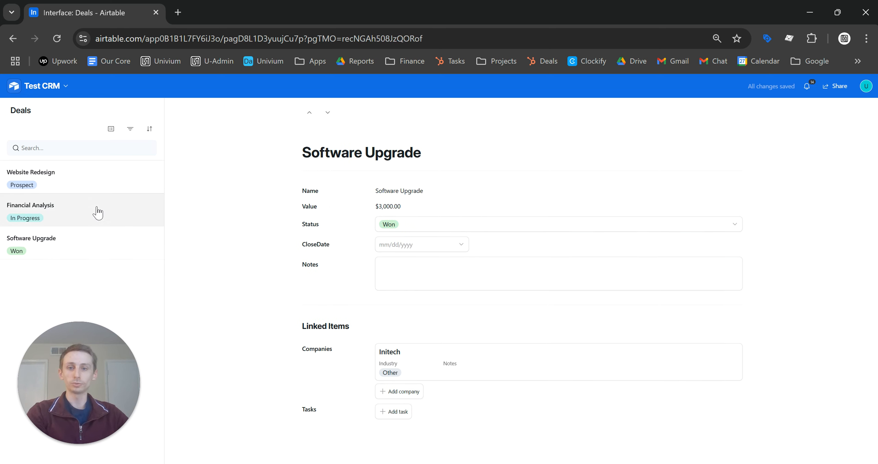
{"action": "left_click", "coordinate": [99, 194]}
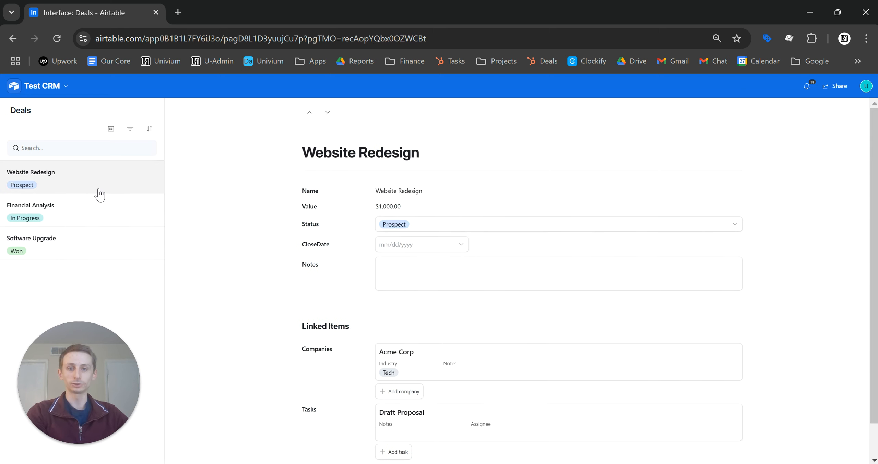
{"action": "left_click", "coordinate": [87, 221]}
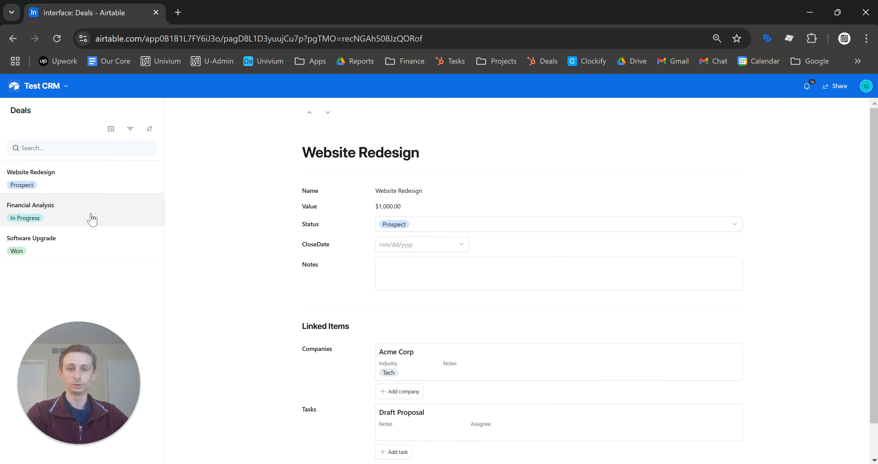
Create a task named Schedule QA Follow Up with Client linked to the Software Upgrade deal.
{"action": "left_click", "coordinate": [92, 249]}
{"action": "left_click", "coordinate": [399, 418]}
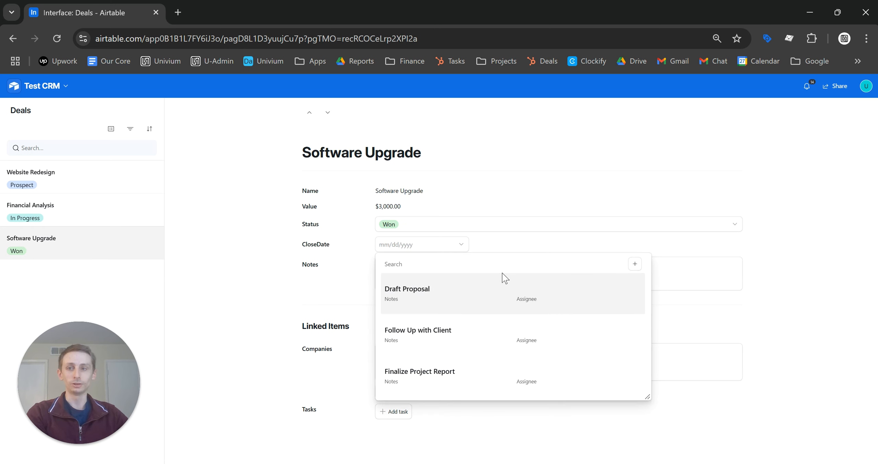
{"action": "left_click", "coordinate": [635, 264]}
{"action": "left_click", "coordinate": [360, 227]}
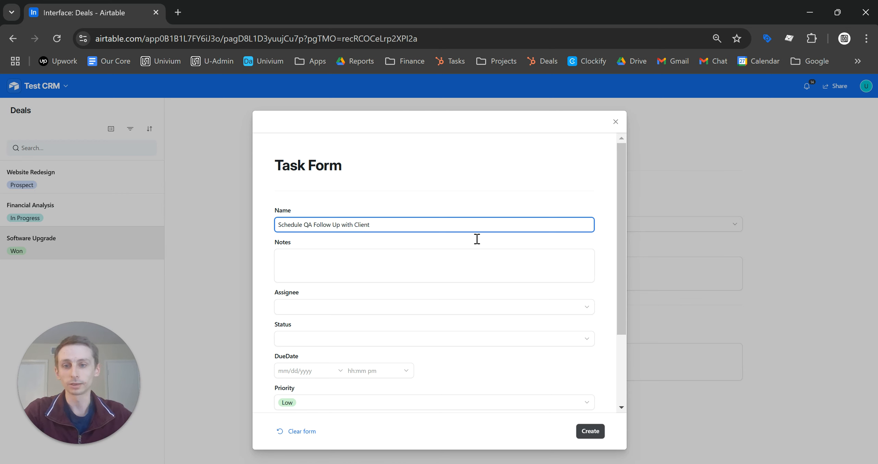
{"action": "left_click", "coordinate": [590, 432]}
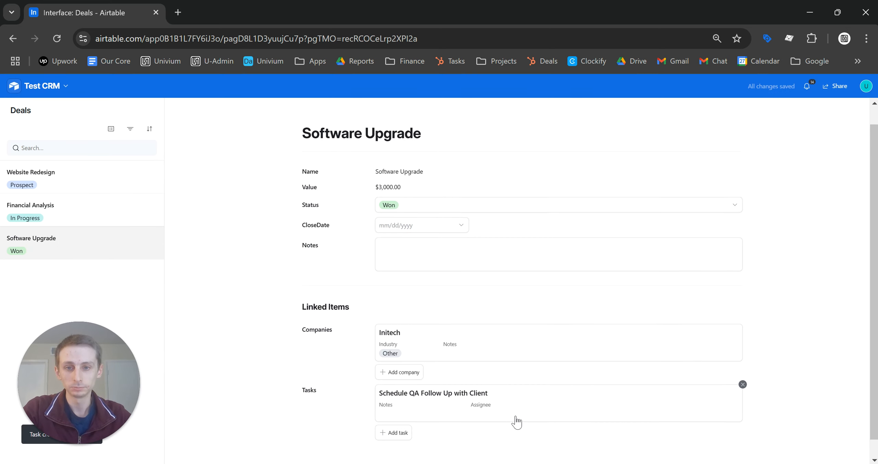
{"action": "scroll", "coordinate": [515, 419], "scroll_direction": "down", "scroll_amount": 1}
{"action": "scroll", "coordinate": [471, 386], "scroll_direction": "up", "scroll_amount": 1}
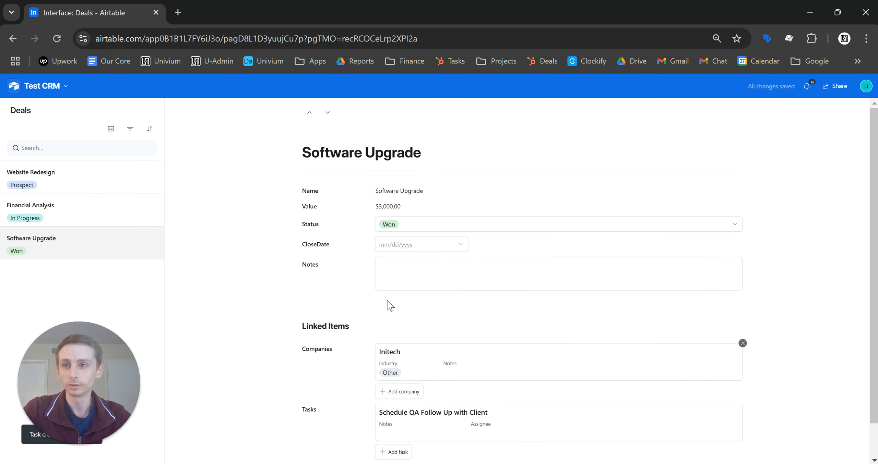
Return to page editing and rename the interface that contains the Deals page as Deals.
{"action": "left_click", "coordinate": [55, 88]}
{"action": "left_click", "coordinate": [55, 109]}
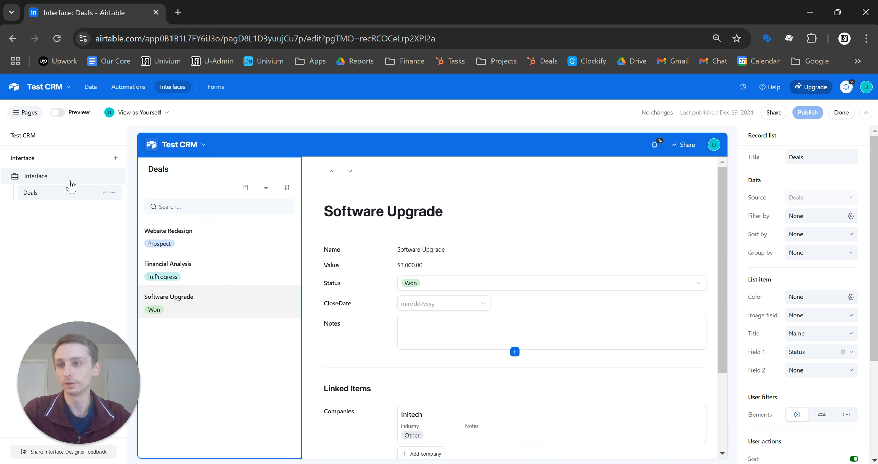
{"action": "left_click", "coordinate": [116, 181]}
{"action": "left_click", "coordinate": [150, 200]}
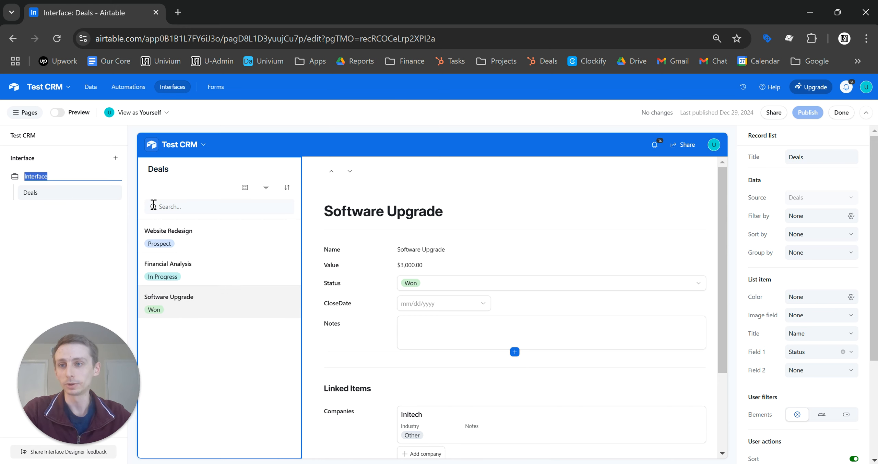
{"action": "type", "text": "Deals"}
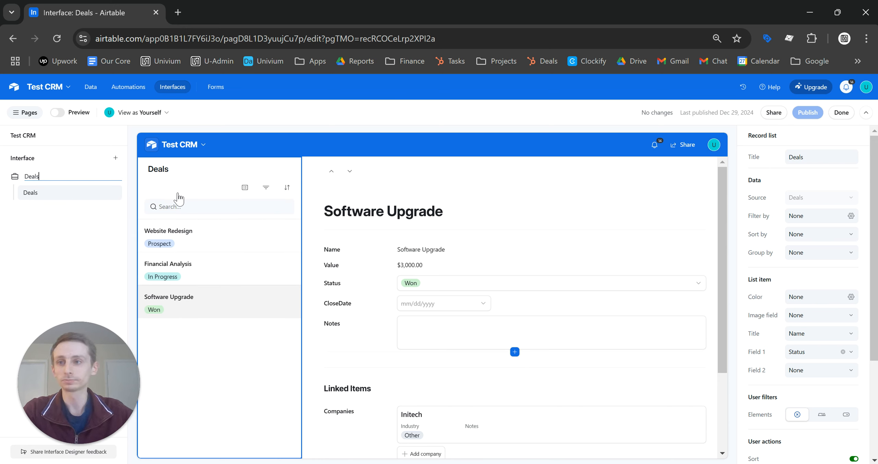
{"action": "key", "text": "Return"}
Create a new interface named Clients and give it the person icon.
{"action": "left_click", "coordinate": [115, 158]}
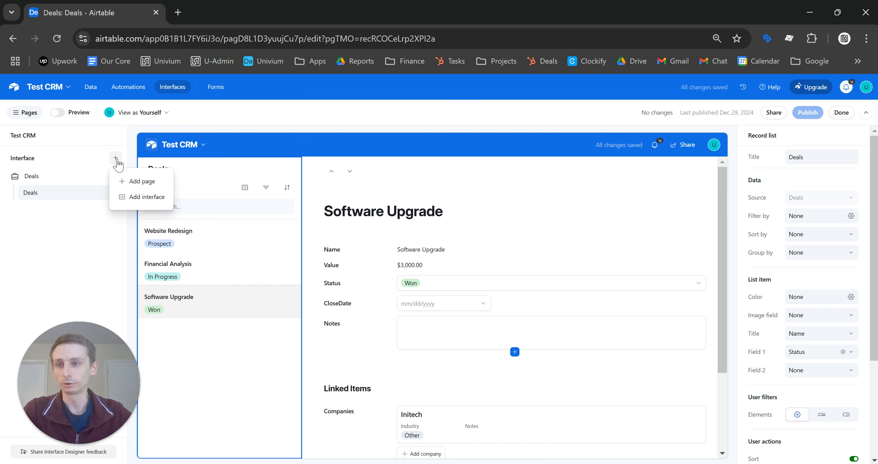
{"action": "left_click", "coordinate": [159, 197]}
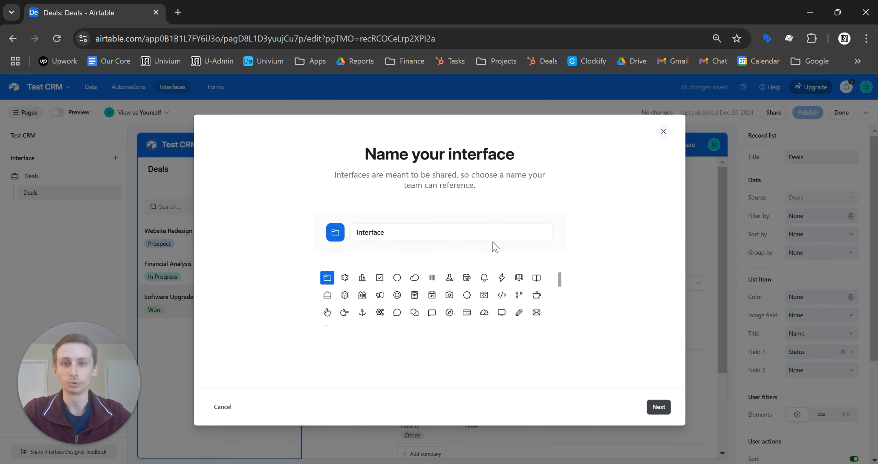
{"action": "type", "text": "Clients"}
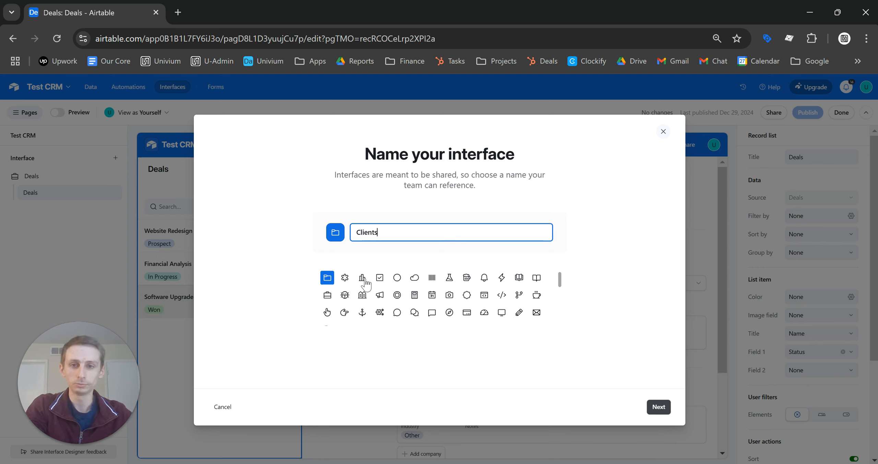
{"action": "scroll", "coordinate": [501, 309], "scroll_direction": "down", "scroll_amount": 5}
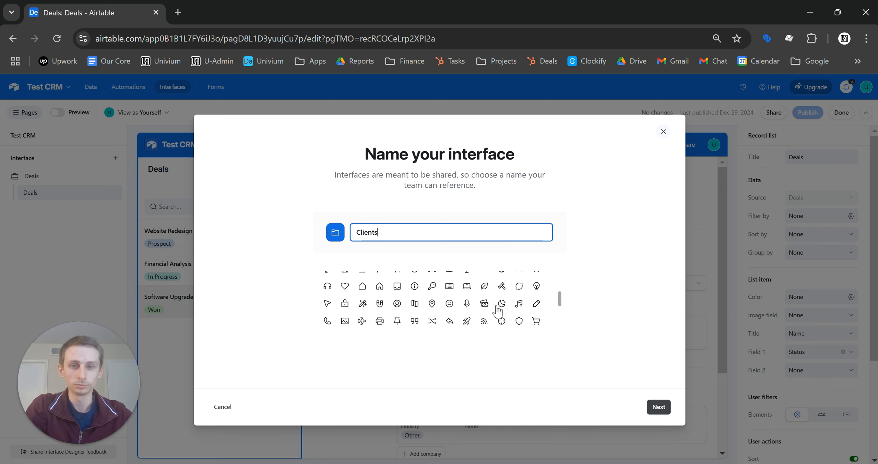
{"action": "scroll", "coordinate": [463, 315], "scroll_direction": "down", "scroll_amount": 1}
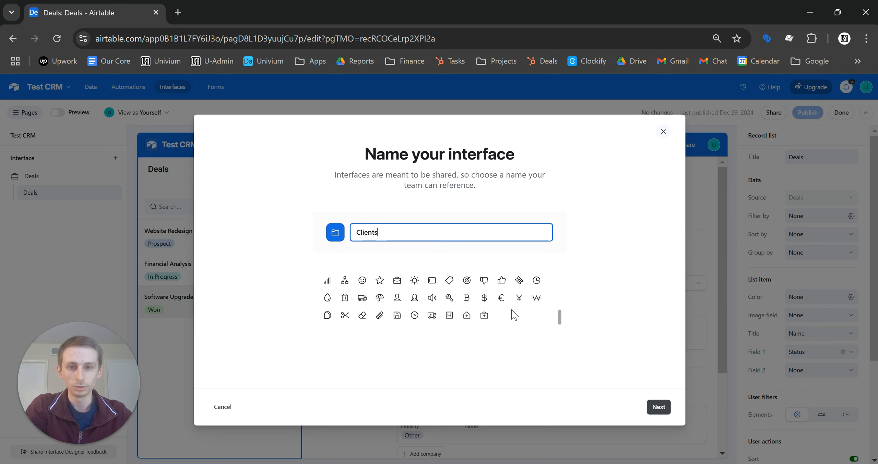
{"action": "left_click", "coordinate": [397, 298]}
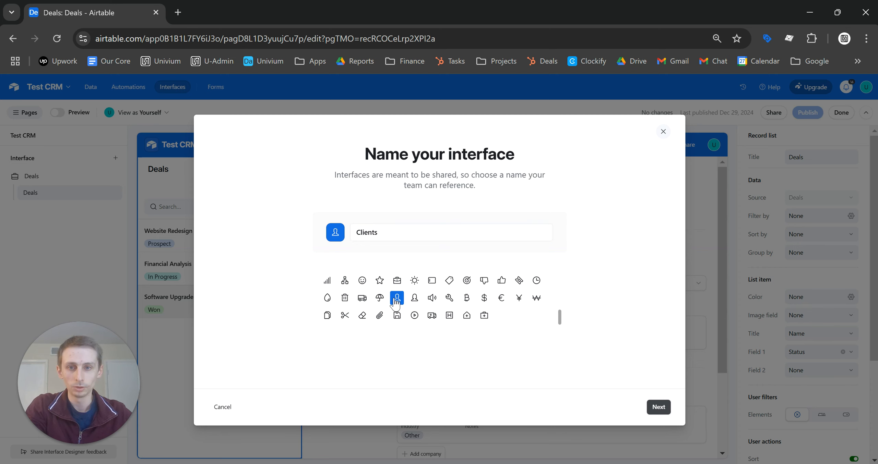
{"action": "left_click", "coordinate": [659, 408]}
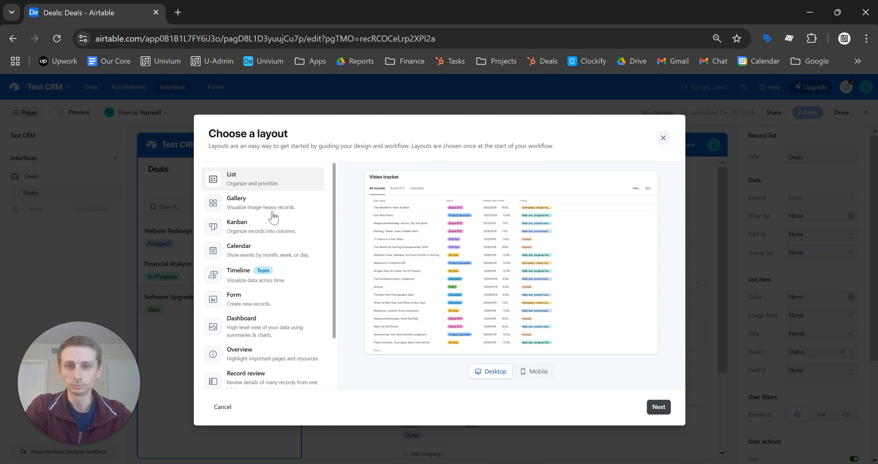
Give the Clients interface a page with the List layout, connected to the Companies table.
{"action": "scroll", "coordinate": [271, 220], "scroll_direction": "down", "scroll_amount": 2}
{"action": "scroll", "coordinate": [272, 326], "scroll_direction": "up", "scroll_amount": 2}
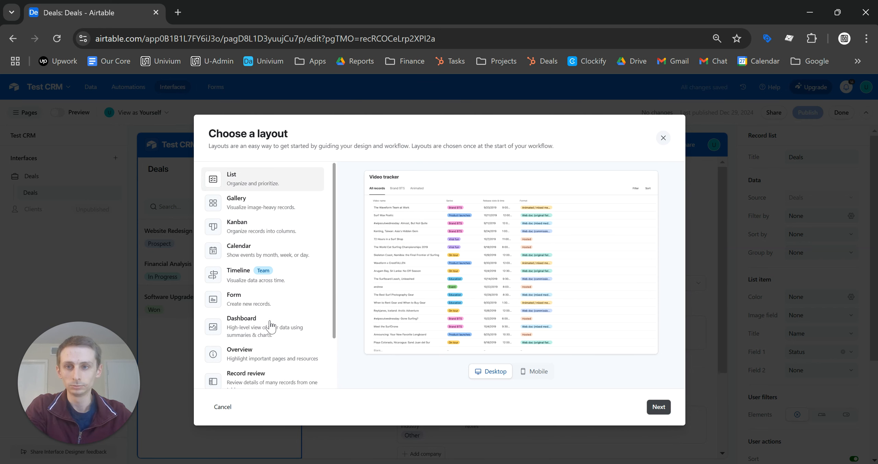
{"action": "scroll", "coordinate": [282, 347], "scroll_direction": "down", "scroll_amount": 2}
{"action": "left_click", "coordinate": [275, 323]}
{"action": "scroll", "coordinate": [280, 324], "scroll_direction": "up", "scroll_amount": 2}
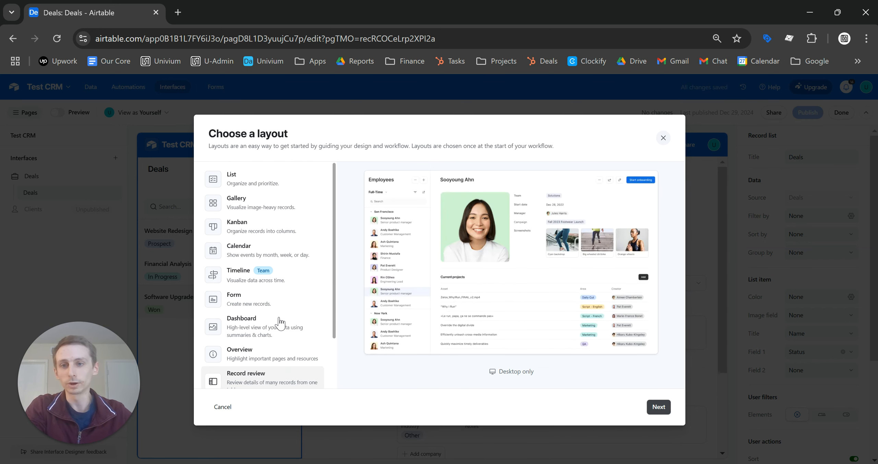
{"action": "left_click", "coordinate": [265, 356]}
{"action": "left_click", "coordinate": [256, 175]}
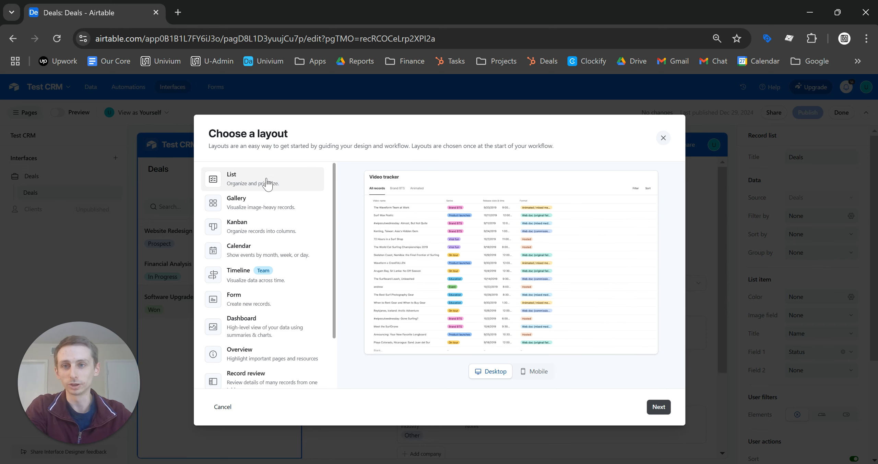
{"action": "left_click", "coordinate": [658, 409]}
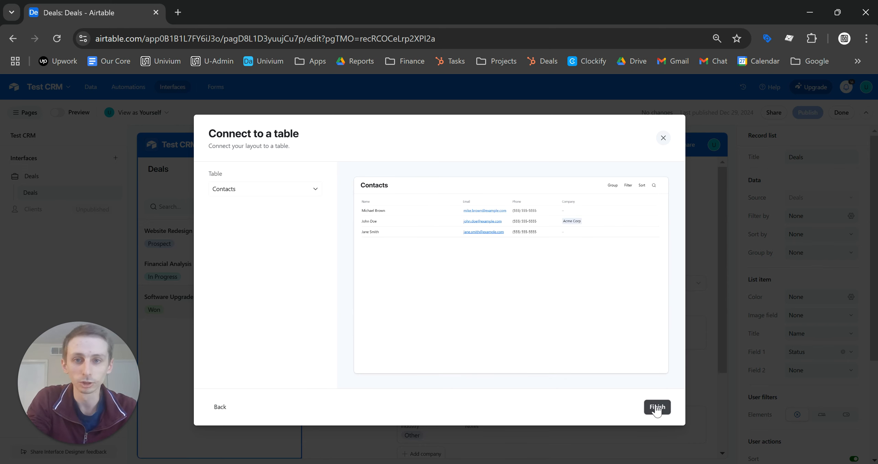
{"action": "left_click", "coordinate": [299, 189]}
{"action": "left_click", "coordinate": [249, 244]}
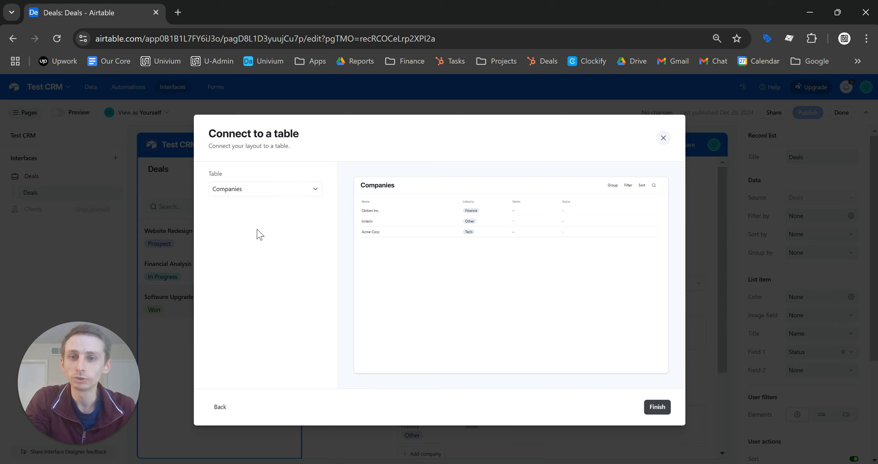
{"action": "left_click", "coordinate": [657, 408]}
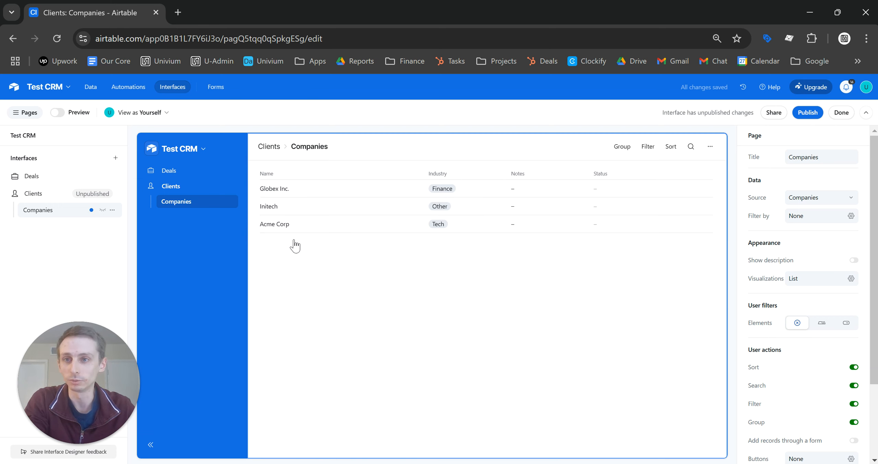
Narrow the Name column of the Companies list and show the hidden Contacts and Deals fields.
{"action": "left_click", "coordinate": [367, 242]}
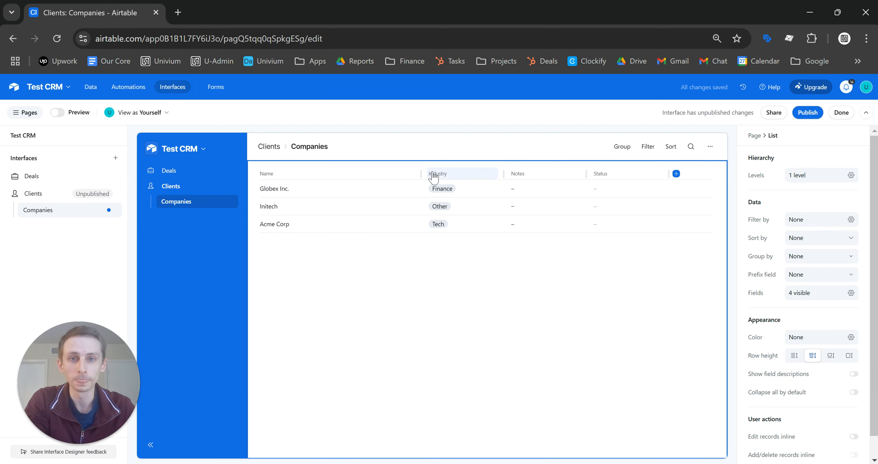
{"action": "left_click_drag", "start_coordinate": [421, 174], "coordinate": [322, 174]}
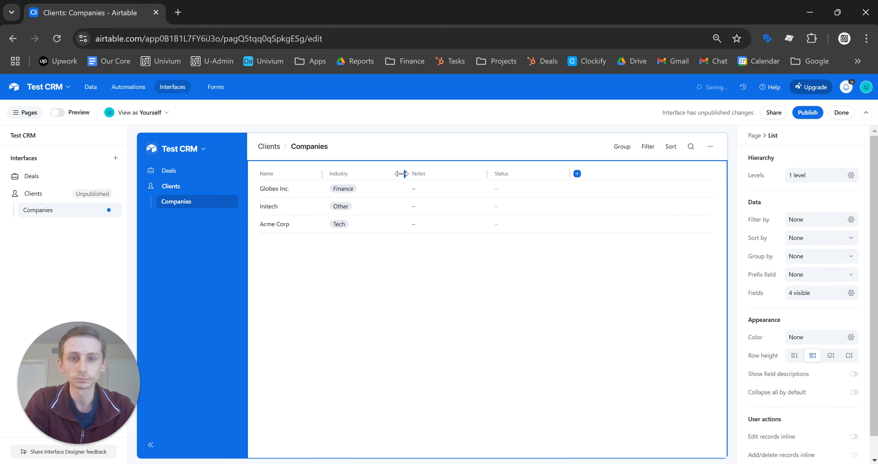
{"action": "scroll", "coordinate": [807, 319], "scroll_direction": "down", "scroll_amount": 1}
{"action": "left_click", "coordinate": [850, 272]}
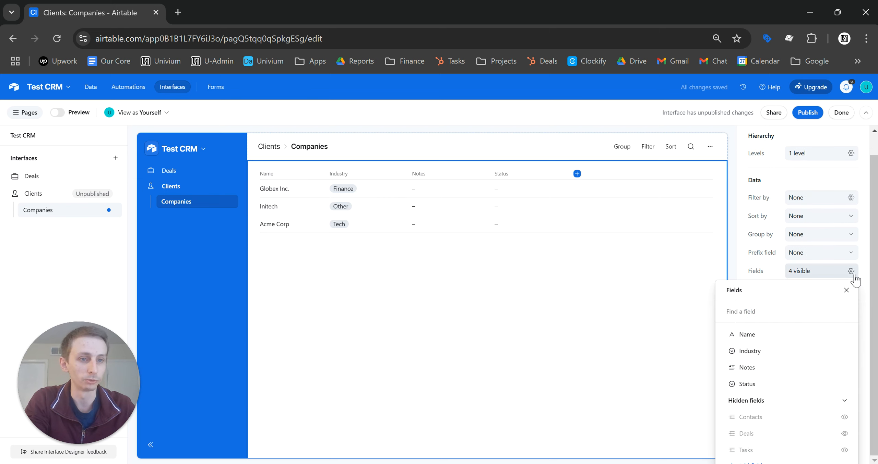
{"action": "left_click", "coordinate": [844, 417]}
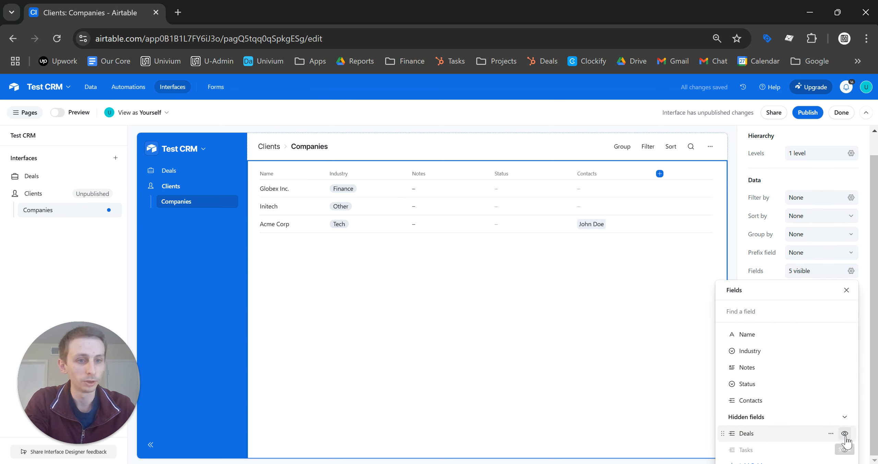
{"action": "left_click", "coordinate": [844, 433]}
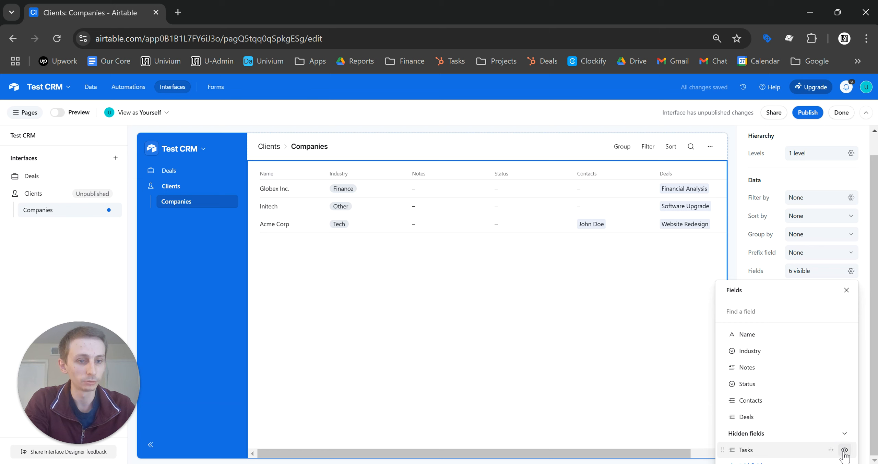
{"action": "left_click", "coordinate": [845, 451]}
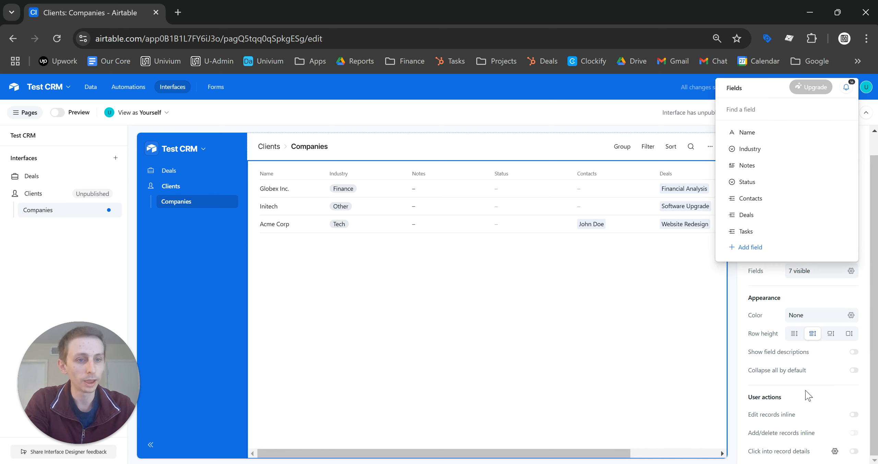
{"action": "left_click", "coordinate": [851, 273]}
{"action": "left_click", "coordinate": [850, 278]}
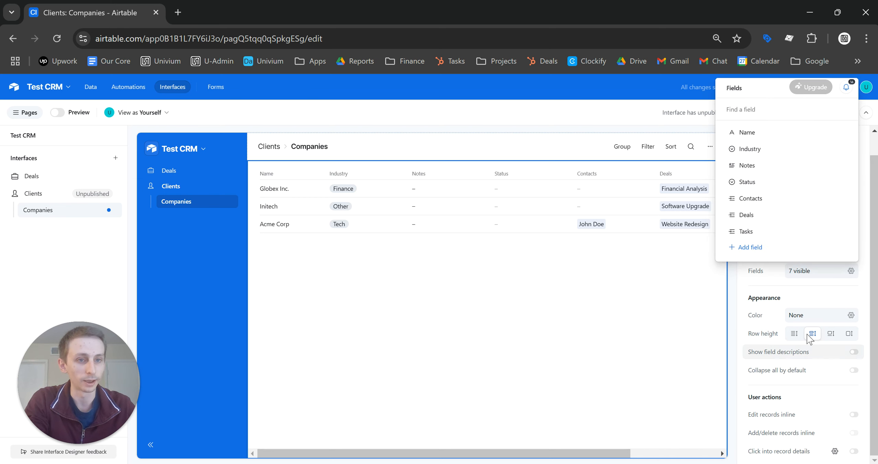
{"action": "left_click", "coordinate": [845, 232]}
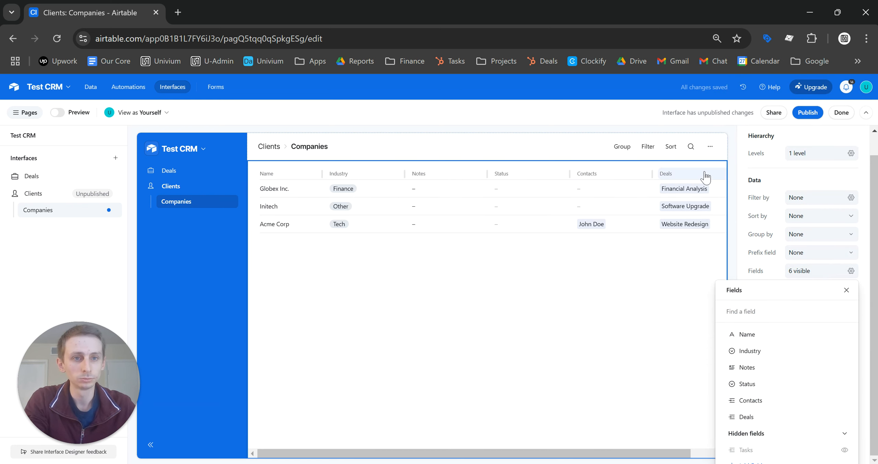
Narrow the Contacts, Status and Notes columns of the Companies list so that all its columns fit the page.
{"action": "left_click", "coordinate": [653, 171]}
{"action": "left_click_drag", "start_coordinate": [653, 175], "coordinate": [634, 173]}
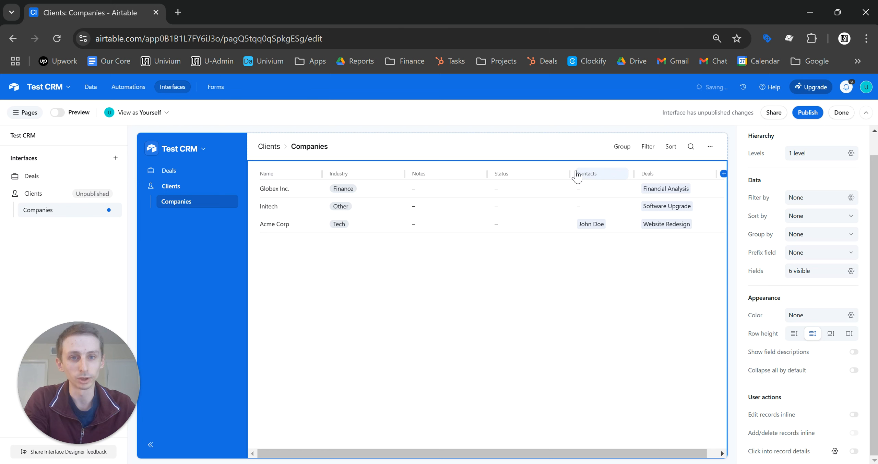
{"action": "left_click_drag", "start_coordinate": [570, 174], "coordinate": [545, 173]}
{"action": "left_click_drag", "start_coordinate": [482, 173], "coordinate": [478, 177]}
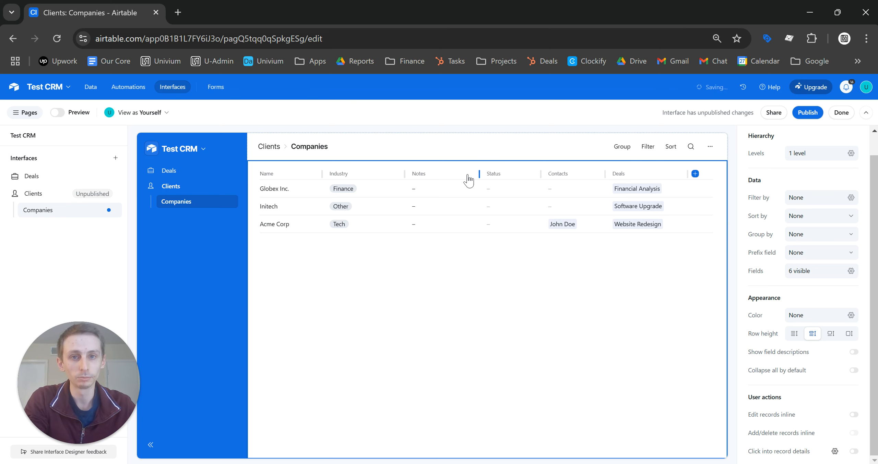
Allow users to open record details from the Companies list and close the resulting detail page.
{"action": "left_click", "coordinate": [495, 187]}
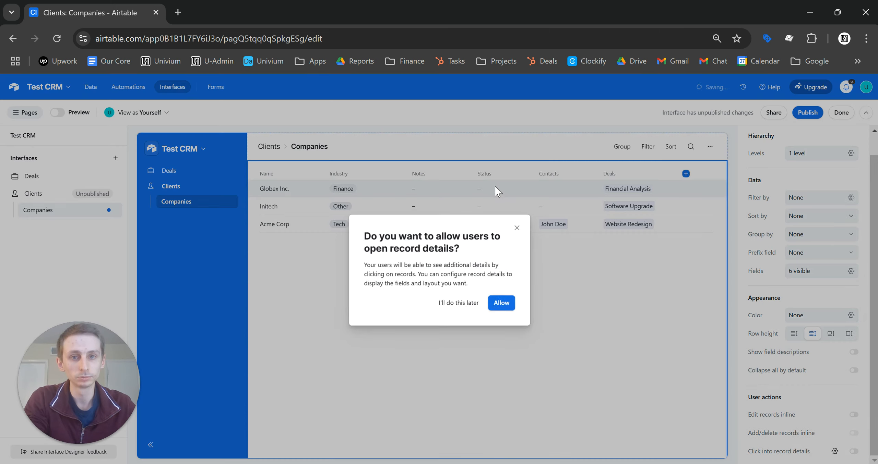
{"action": "left_click", "coordinate": [501, 307]}
{"action": "left_click", "coordinate": [498, 340]}
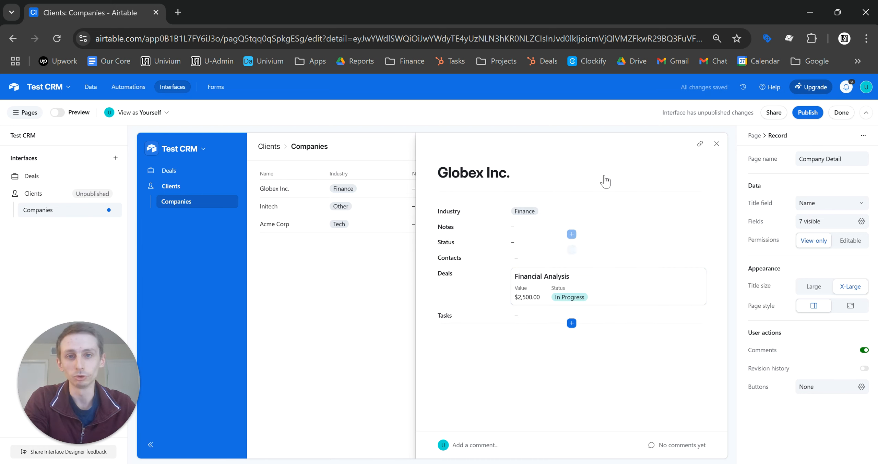
{"action": "left_click", "coordinate": [717, 144]}
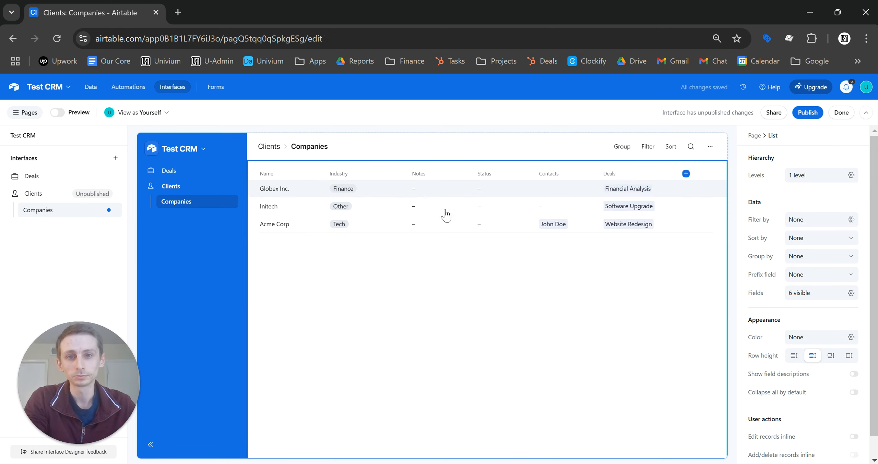
In the Globex Inc. record details, let users add records through a form and link or unlink records in the Tasks field.
{"action": "left_click", "coordinate": [307, 194]}
{"action": "mouse_move", "coordinate": [568, 349]}
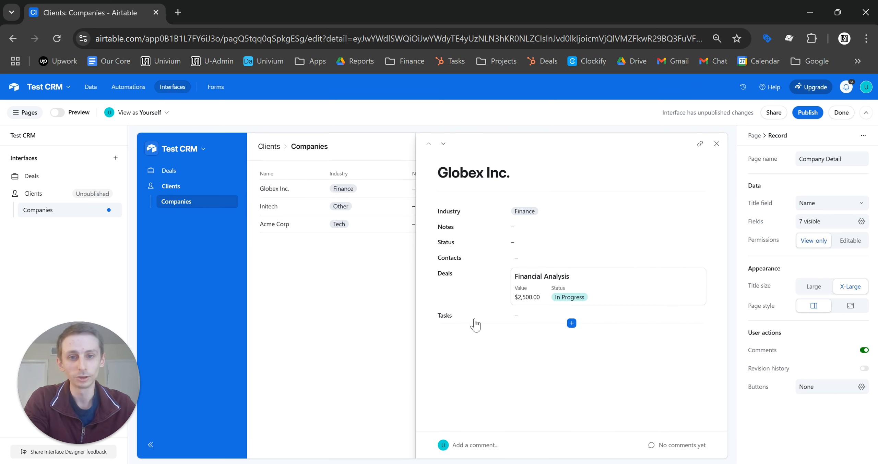
{"action": "left_click", "coordinate": [521, 321]}
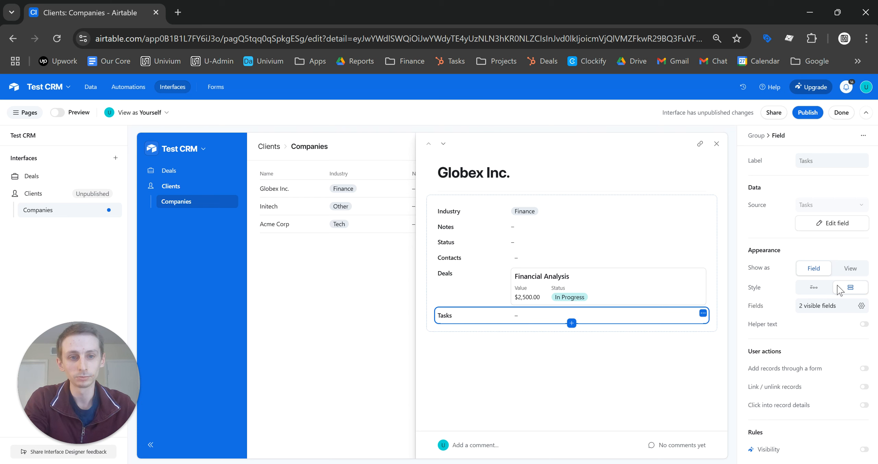
{"action": "left_click", "coordinate": [864, 368]}
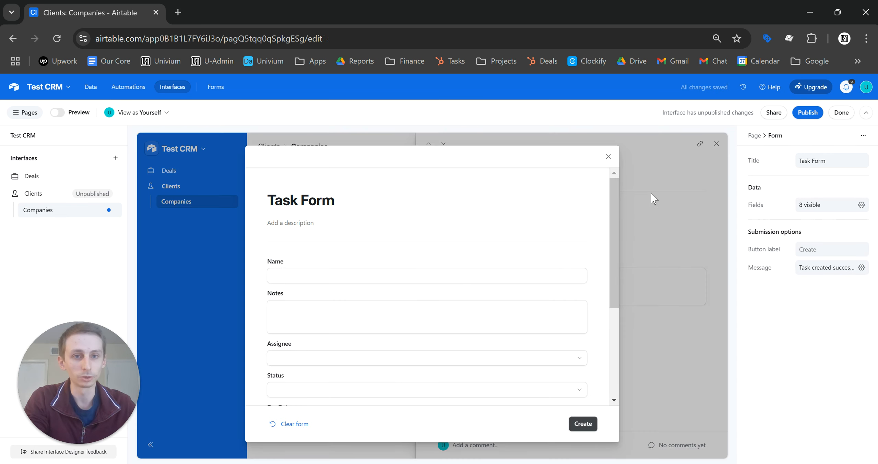
{"action": "left_click", "coordinate": [607, 158]}
{"action": "left_click", "coordinate": [864, 387]}
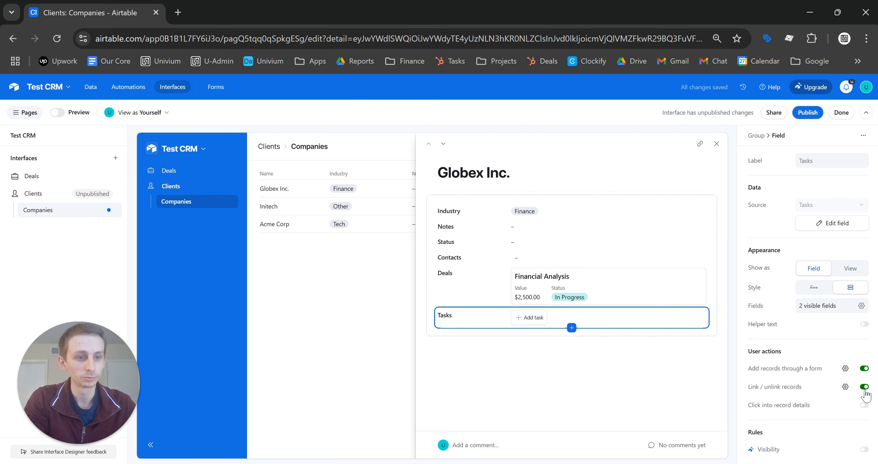
Publish the Clients interface and return to page editing.
{"action": "left_click", "coordinate": [806, 114]}
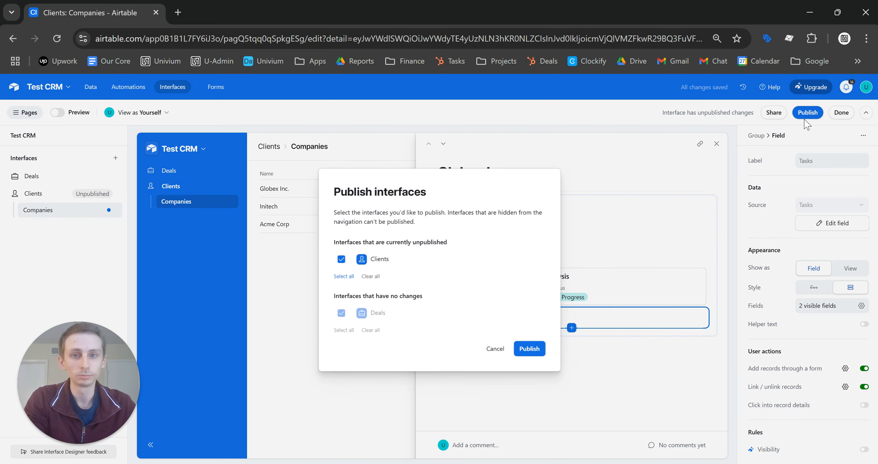
{"action": "left_click", "coordinate": [536, 347]}
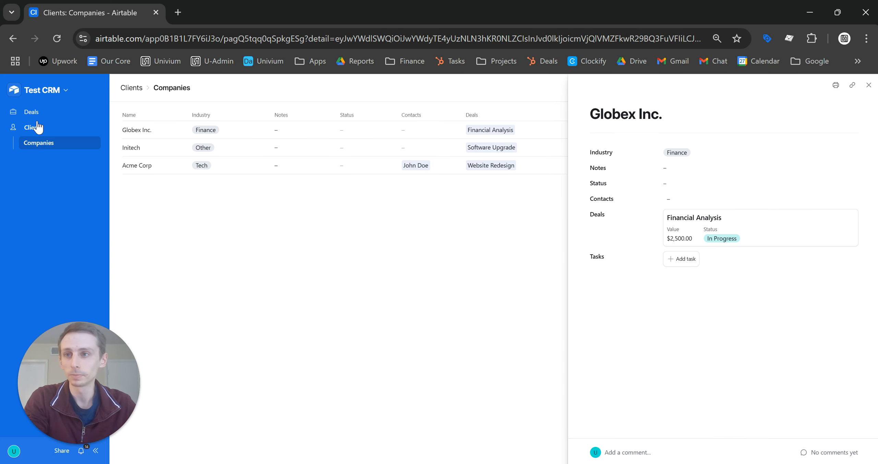
{"action": "left_click", "coordinate": [65, 90]}
{"action": "left_click", "coordinate": [57, 113]}
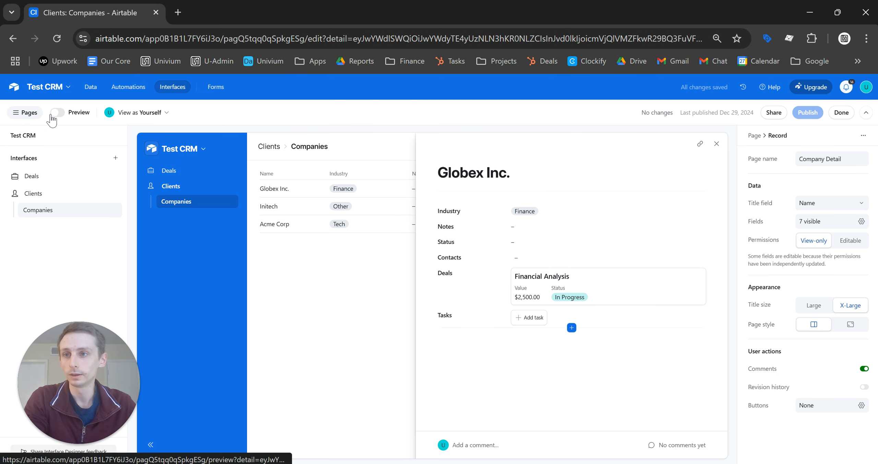
Add a page with the List layout to the Deals interface, connected to the Contacts table.
{"action": "left_click", "coordinate": [62, 181]}
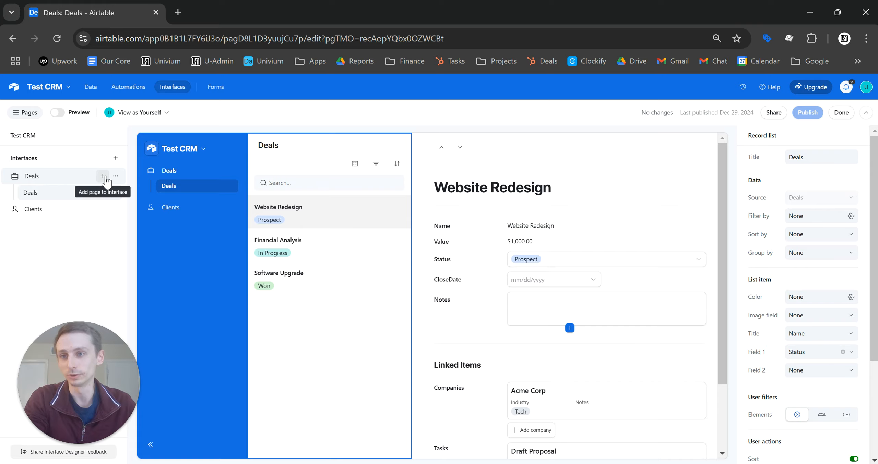
{"action": "left_click", "coordinate": [105, 177]}
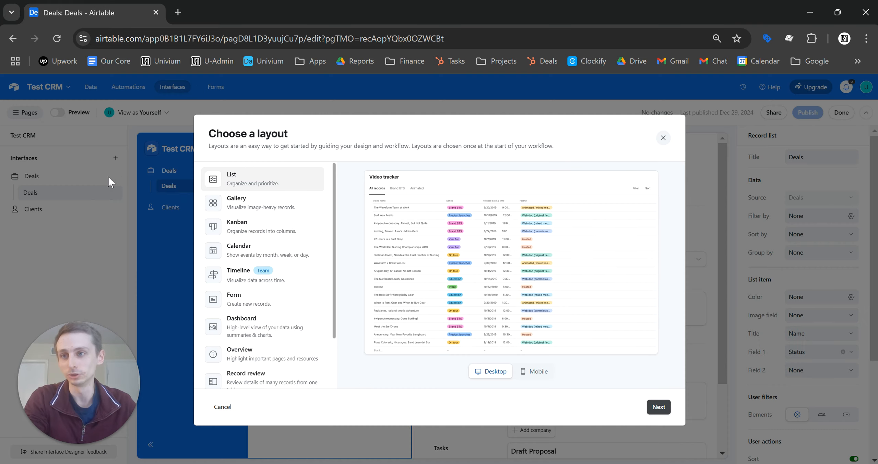
{"action": "left_click", "coordinate": [659, 408]}
{"action": "left_click", "coordinate": [656, 408]}
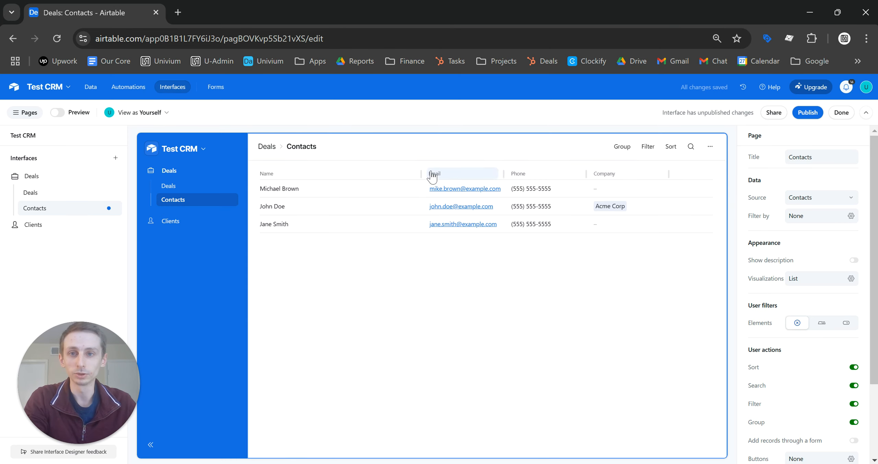
Narrow the Name column of the Contacts list and show the hidden Status field in it.
{"action": "left_click", "coordinate": [434, 174]}
{"action": "left_click_drag", "start_coordinate": [422, 172], "coordinate": [356, 174]}
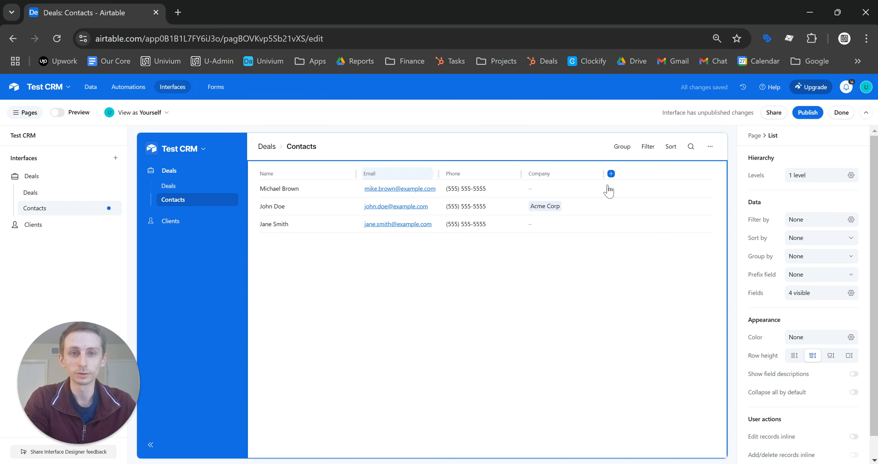
{"action": "left_click", "coordinate": [611, 174]}
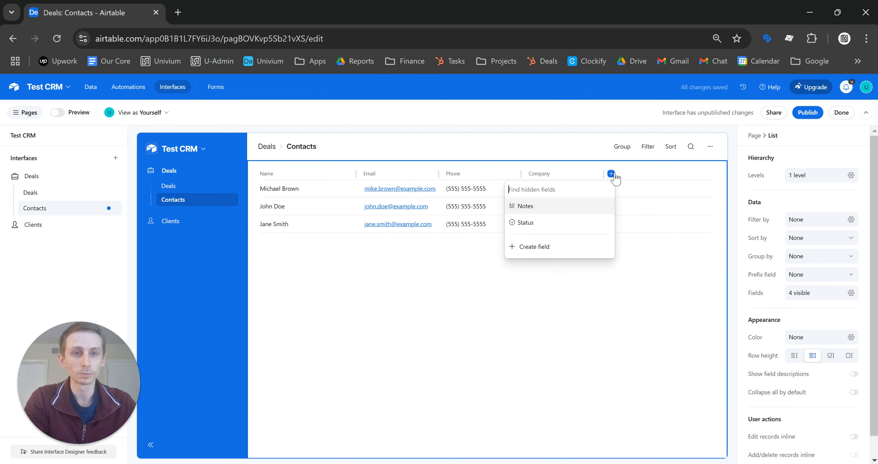
{"action": "left_click", "coordinate": [576, 223]}
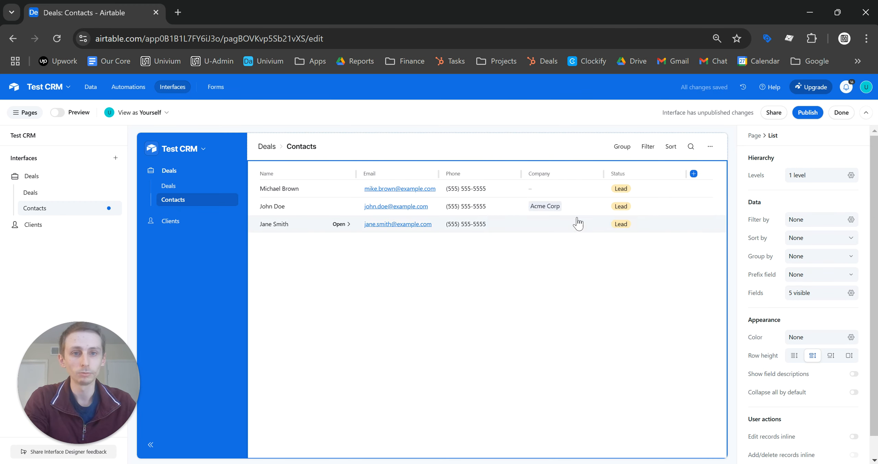
{"action": "left_click", "coordinate": [630, 179]}
{"action": "left_click", "coordinate": [414, 241]}
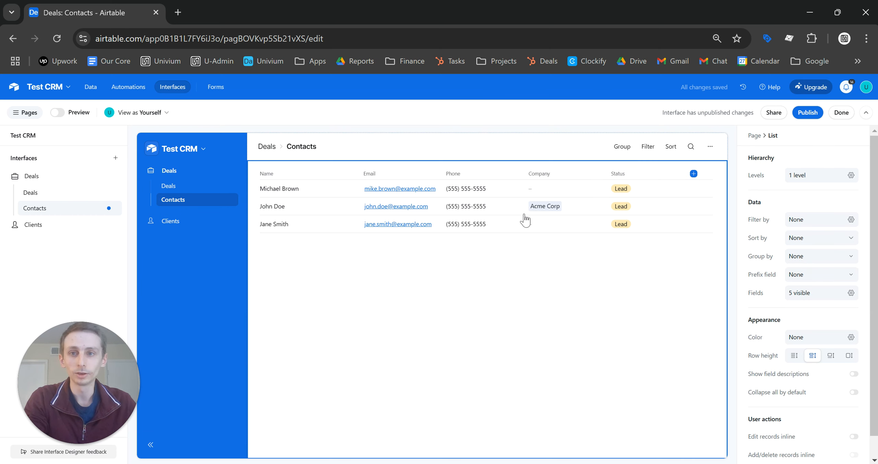
Reorder the Contacts list fields so that Status comes directly after Name.
{"action": "left_click", "coordinate": [850, 294]}
{"action": "left_click_drag", "start_coordinate": [738, 220], "coordinate": [718, 173]}
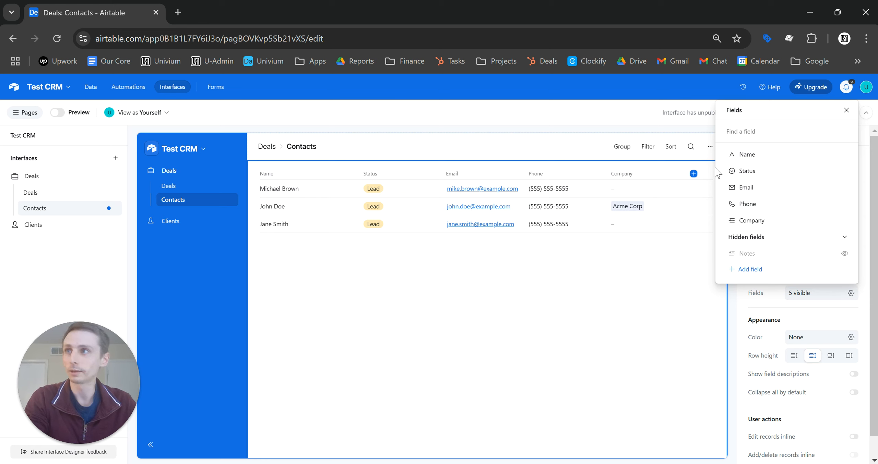
{"action": "left_click", "coordinate": [382, 191]}
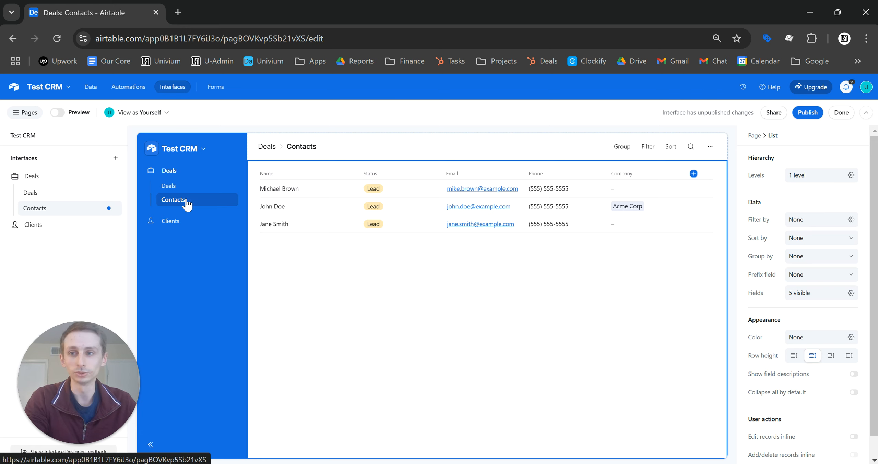
Delete the Contacts page from the Deals interface.
{"action": "left_click", "coordinate": [110, 208]}
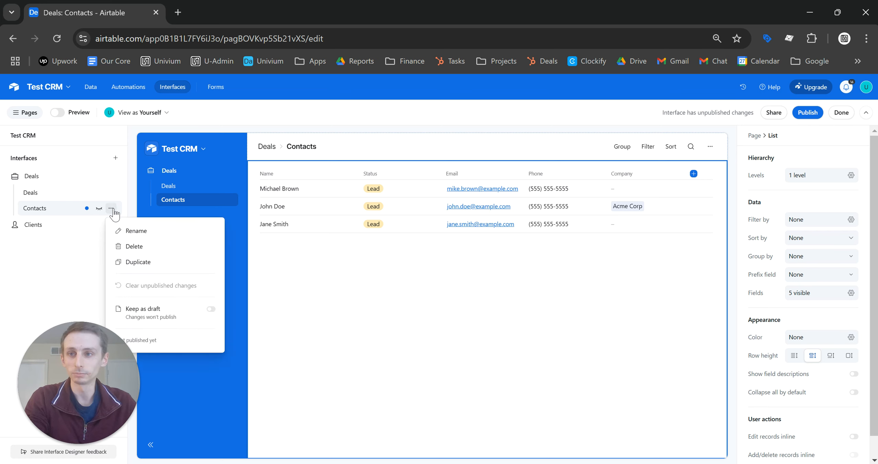
{"action": "left_click", "coordinate": [148, 247]}
{"action": "left_click", "coordinate": [544, 305]}
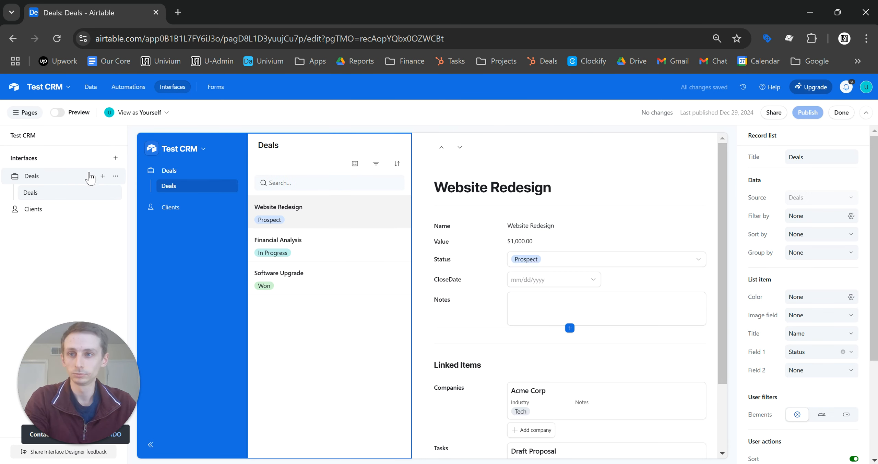
Add a page with the List layout to the Deals interface, connected to the Deals table.
{"action": "left_click", "coordinate": [105, 176]}
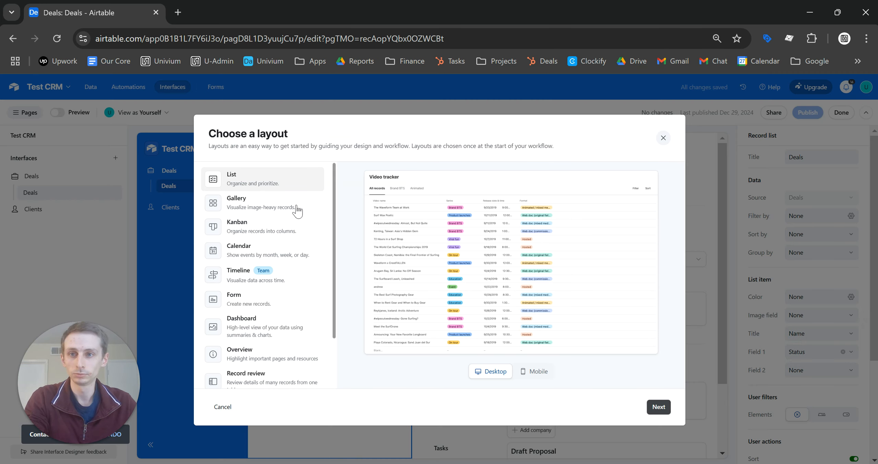
{"action": "left_click", "coordinate": [659, 407]}
{"action": "left_click", "coordinate": [261, 191]}
{"action": "type", "text": "dea"}
{"action": "left_click", "coordinate": [264, 222]}
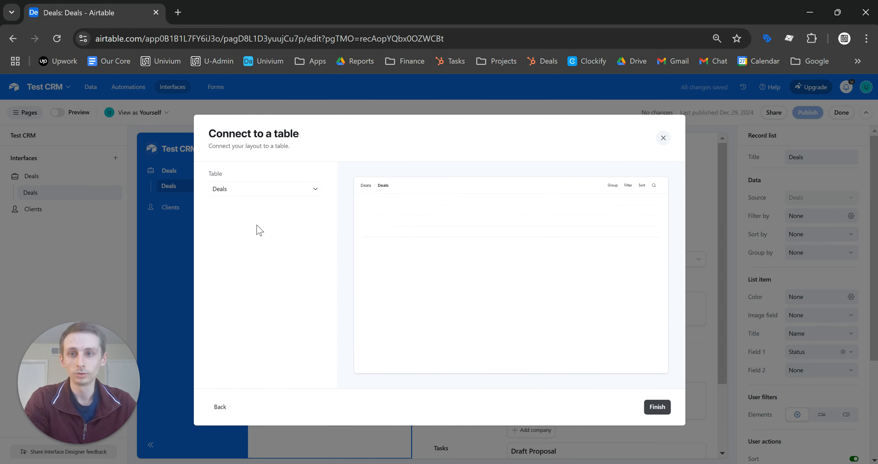
{"action": "left_click", "coordinate": [656, 408]}
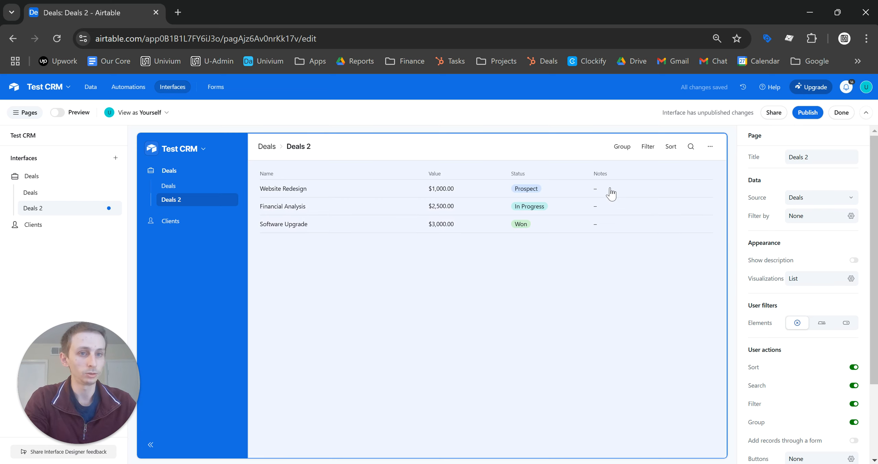
In the new Deals list, put the Status field directly after Name and narrow the Name column.
{"action": "left_click", "coordinate": [641, 209]}
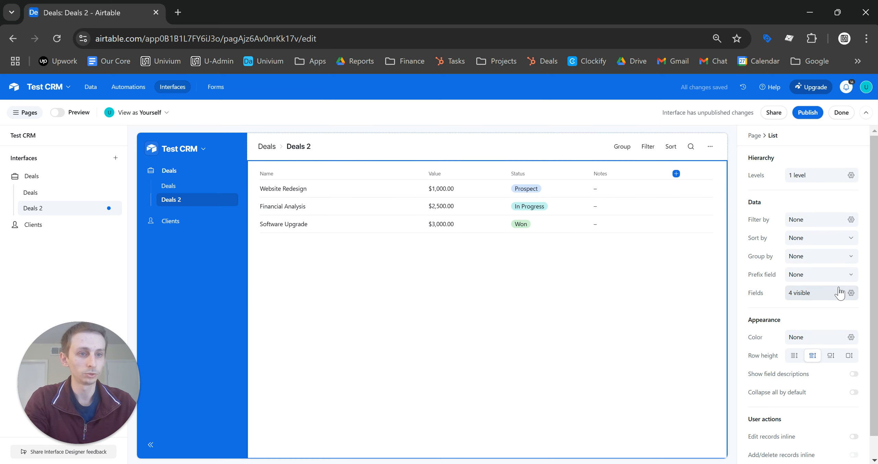
{"action": "left_click", "coordinate": [851, 293]}
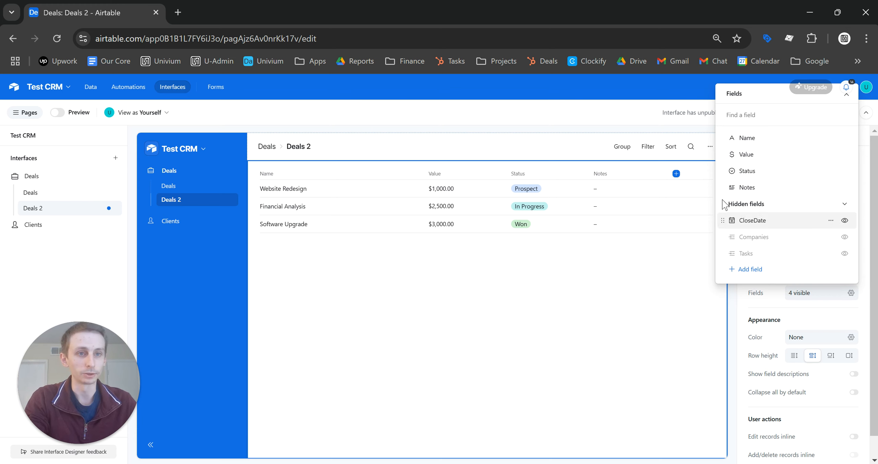
{"action": "left_click_drag", "start_coordinate": [723, 171], "coordinate": [718, 152]}
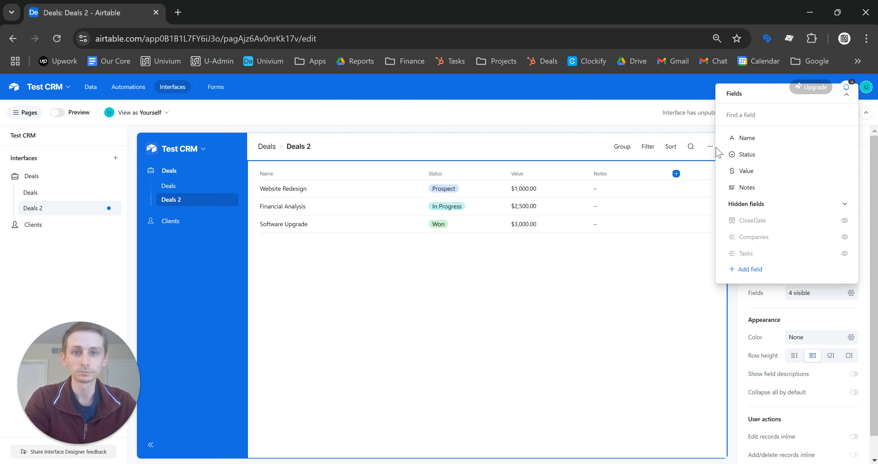
{"action": "left_click", "coordinate": [420, 174]}
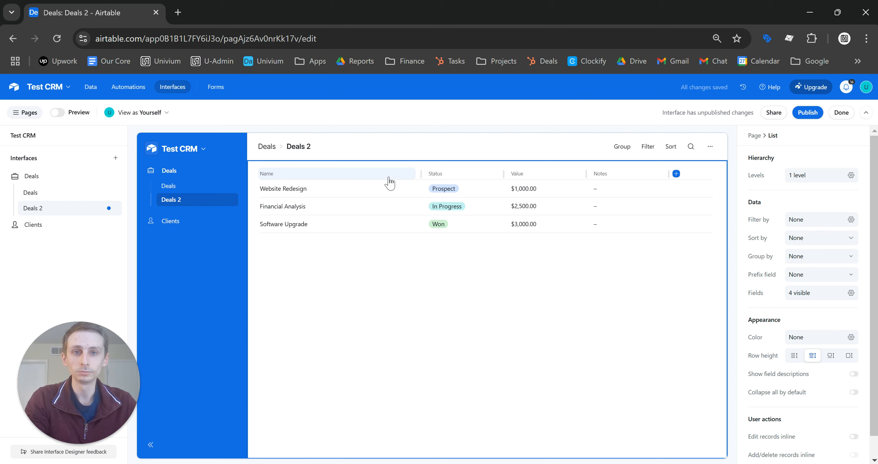
{"action": "left_click_drag", "start_coordinate": [421, 174], "coordinate": [357, 174]}
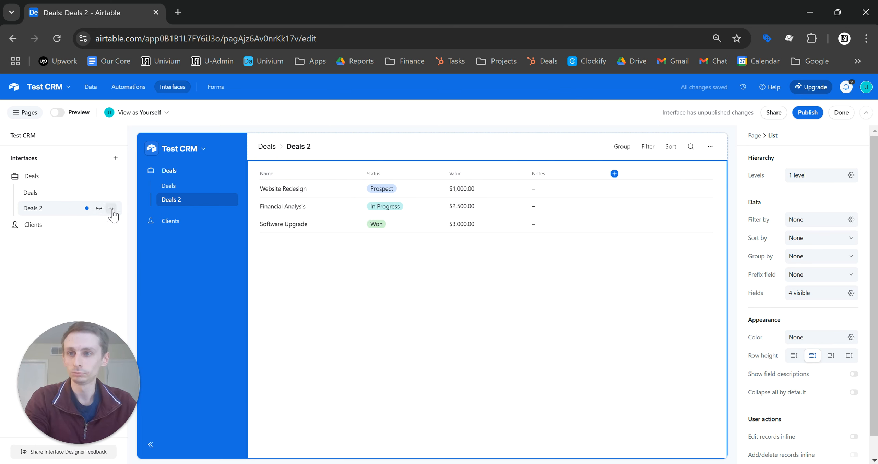
Try to rename the Deals 2 page as List View.
{"action": "left_click", "coordinate": [110, 208]}
{"action": "left_click", "coordinate": [154, 234]}
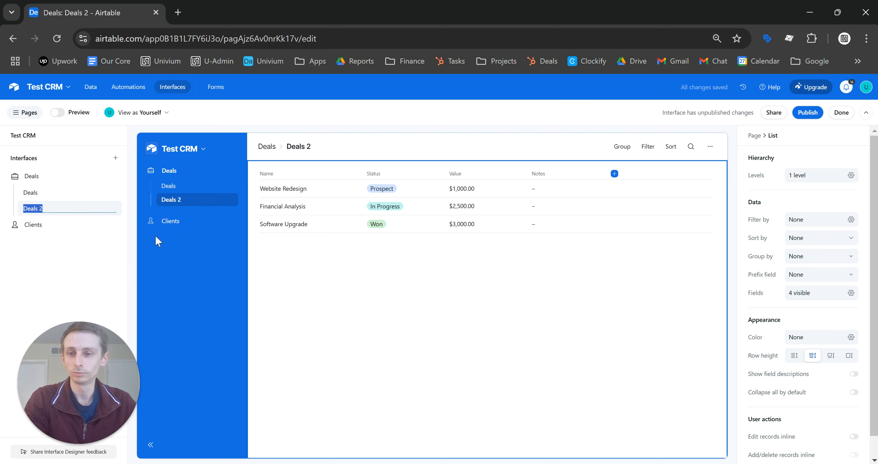
{"action": "type", "text": "List View"}
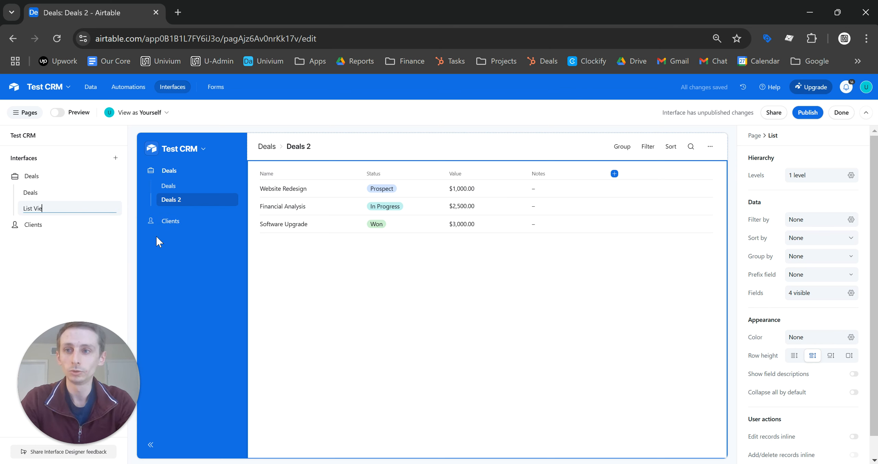
Rename the original Deals page in the Deals interface as Overview.
{"action": "left_click", "coordinate": [86, 195]}
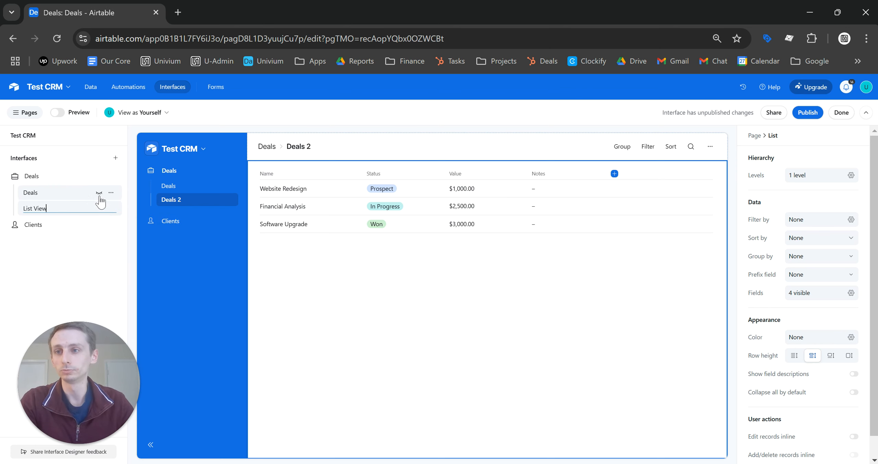
{"action": "left_click", "coordinate": [112, 198]}
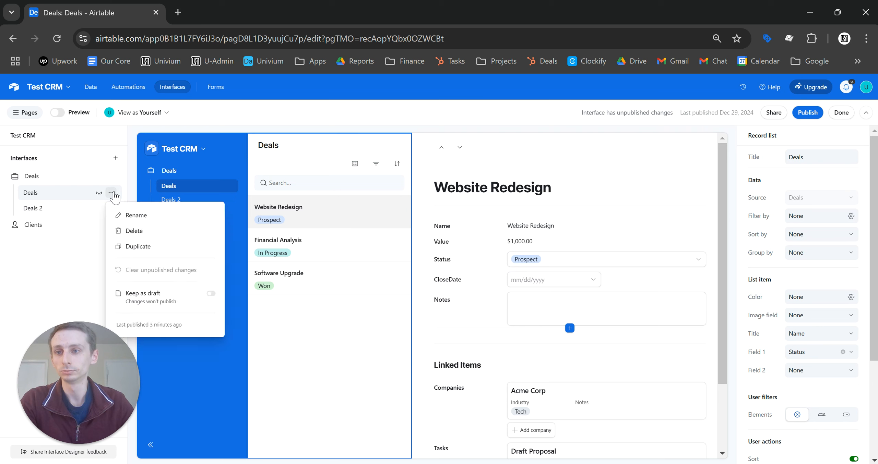
{"action": "left_click", "coordinate": [137, 218]}
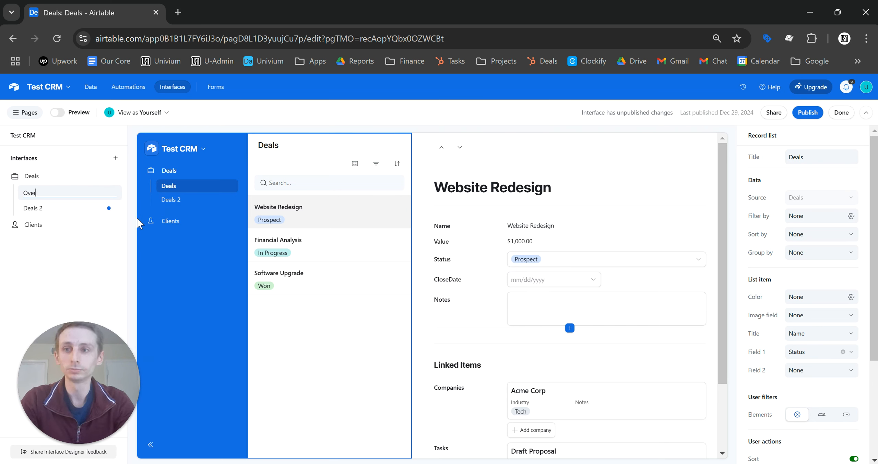
{"action": "key", "text": "Return"}
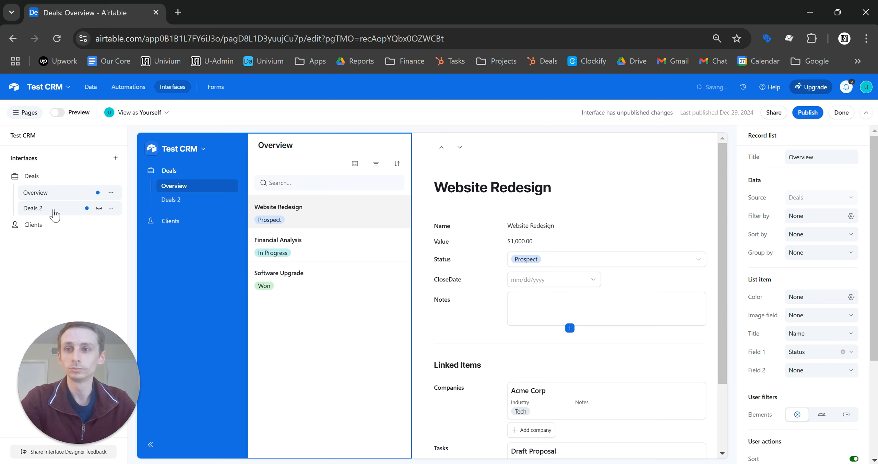
Rename the Deals 2 page in the Deals interface as List View.
{"action": "left_click", "coordinate": [52, 209]}
{"action": "left_click", "coordinate": [111, 208]}
{"action": "left_click", "coordinate": [138, 231]}
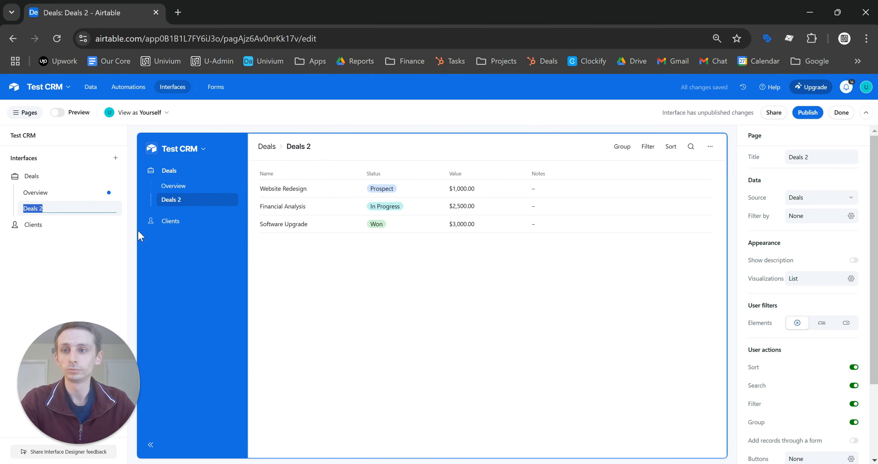
{"action": "type", "text": "List View"}
{"action": "key", "text": "Return"}
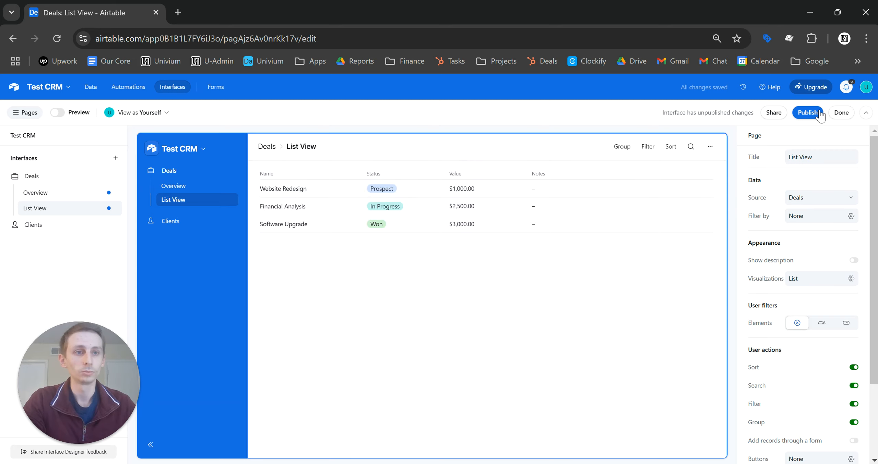
Publish the Deals interface and view its published pages and the Clients interface.
{"action": "left_click", "coordinate": [808, 113]}
{"action": "left_click", "coordinate": [534, 347]}
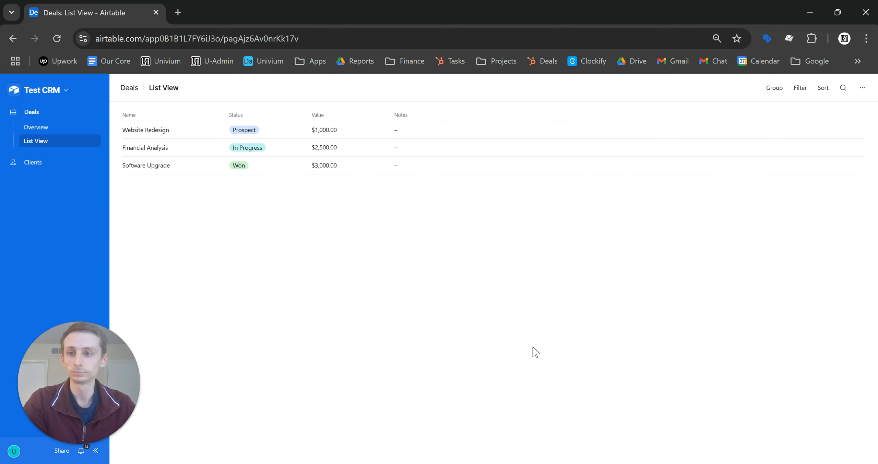
{"action": "left_click", "coordinate": [54, 127]}
{"action": "left_click", "coordinate": [55, 141]}
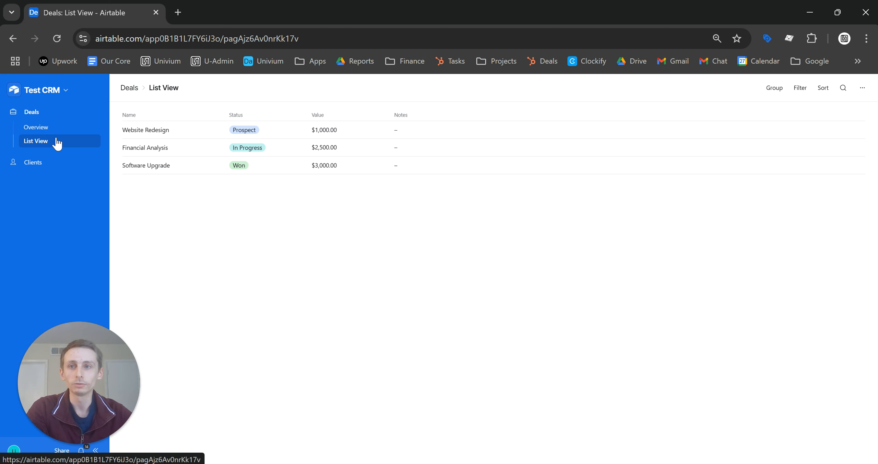
{"action": "left_click", "coordinate": [32, 162]}
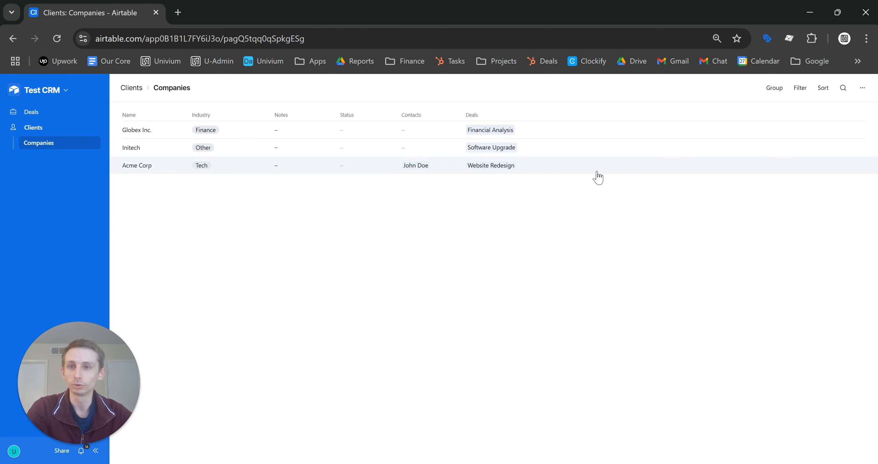